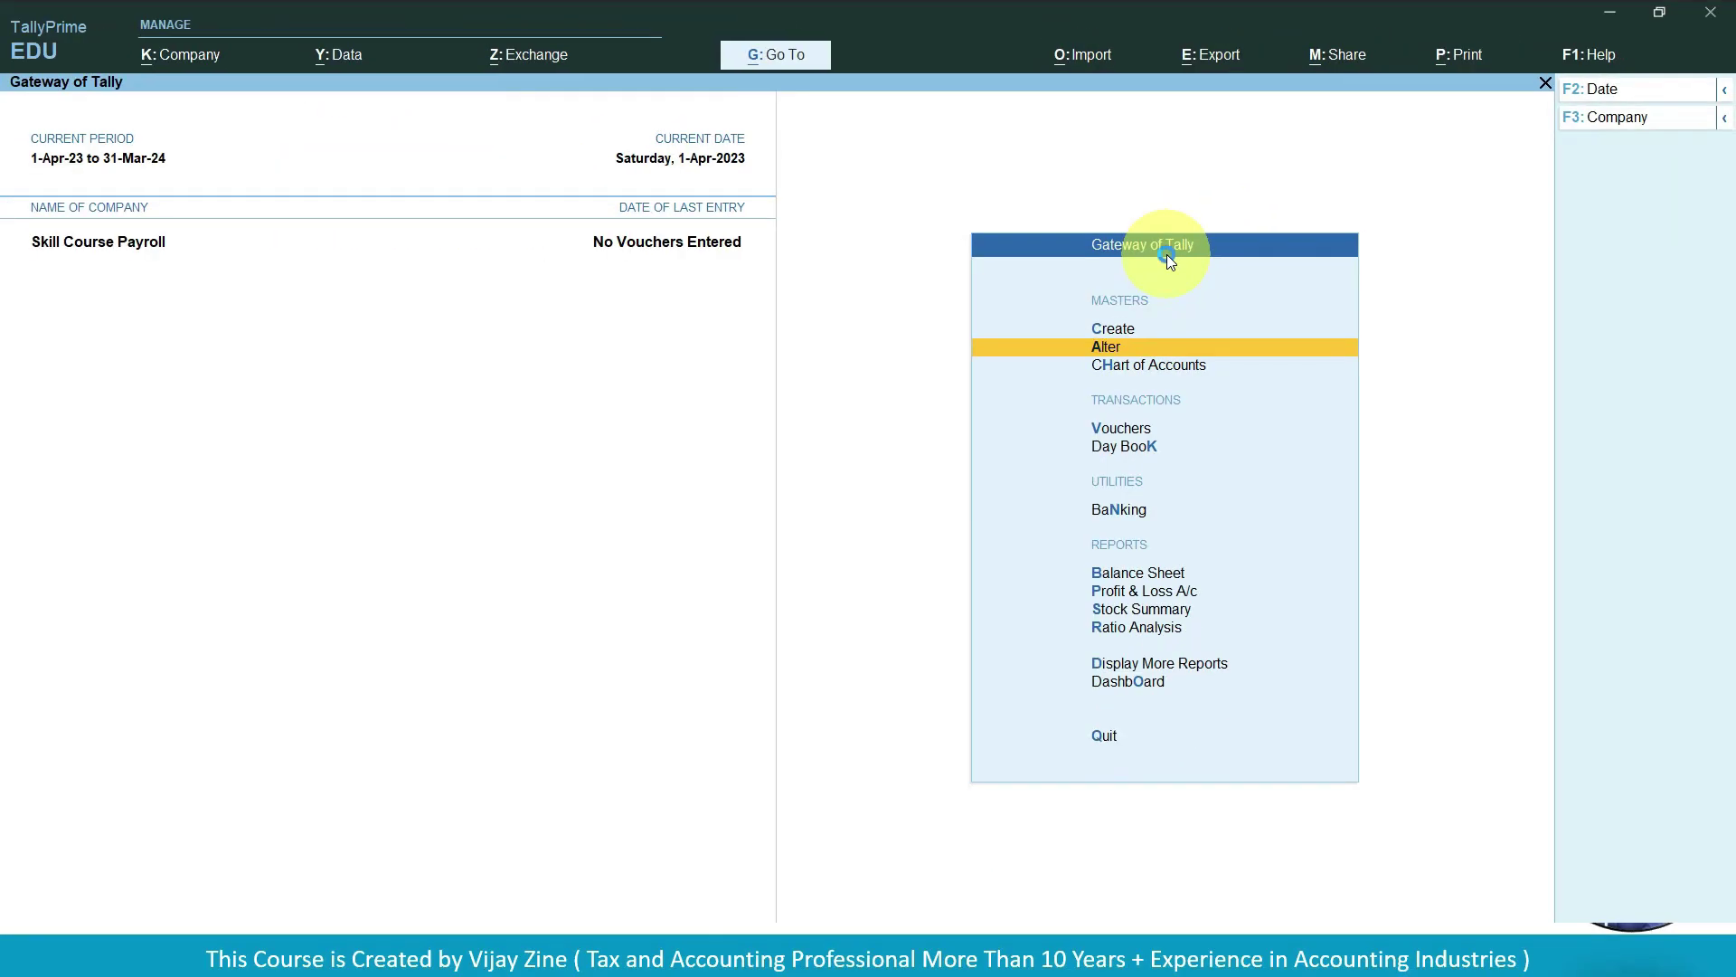
Open the list of payroll Pay Heads for master alteration in the Skill Course Payroll company.
{"action": "key", "text": "Return"}
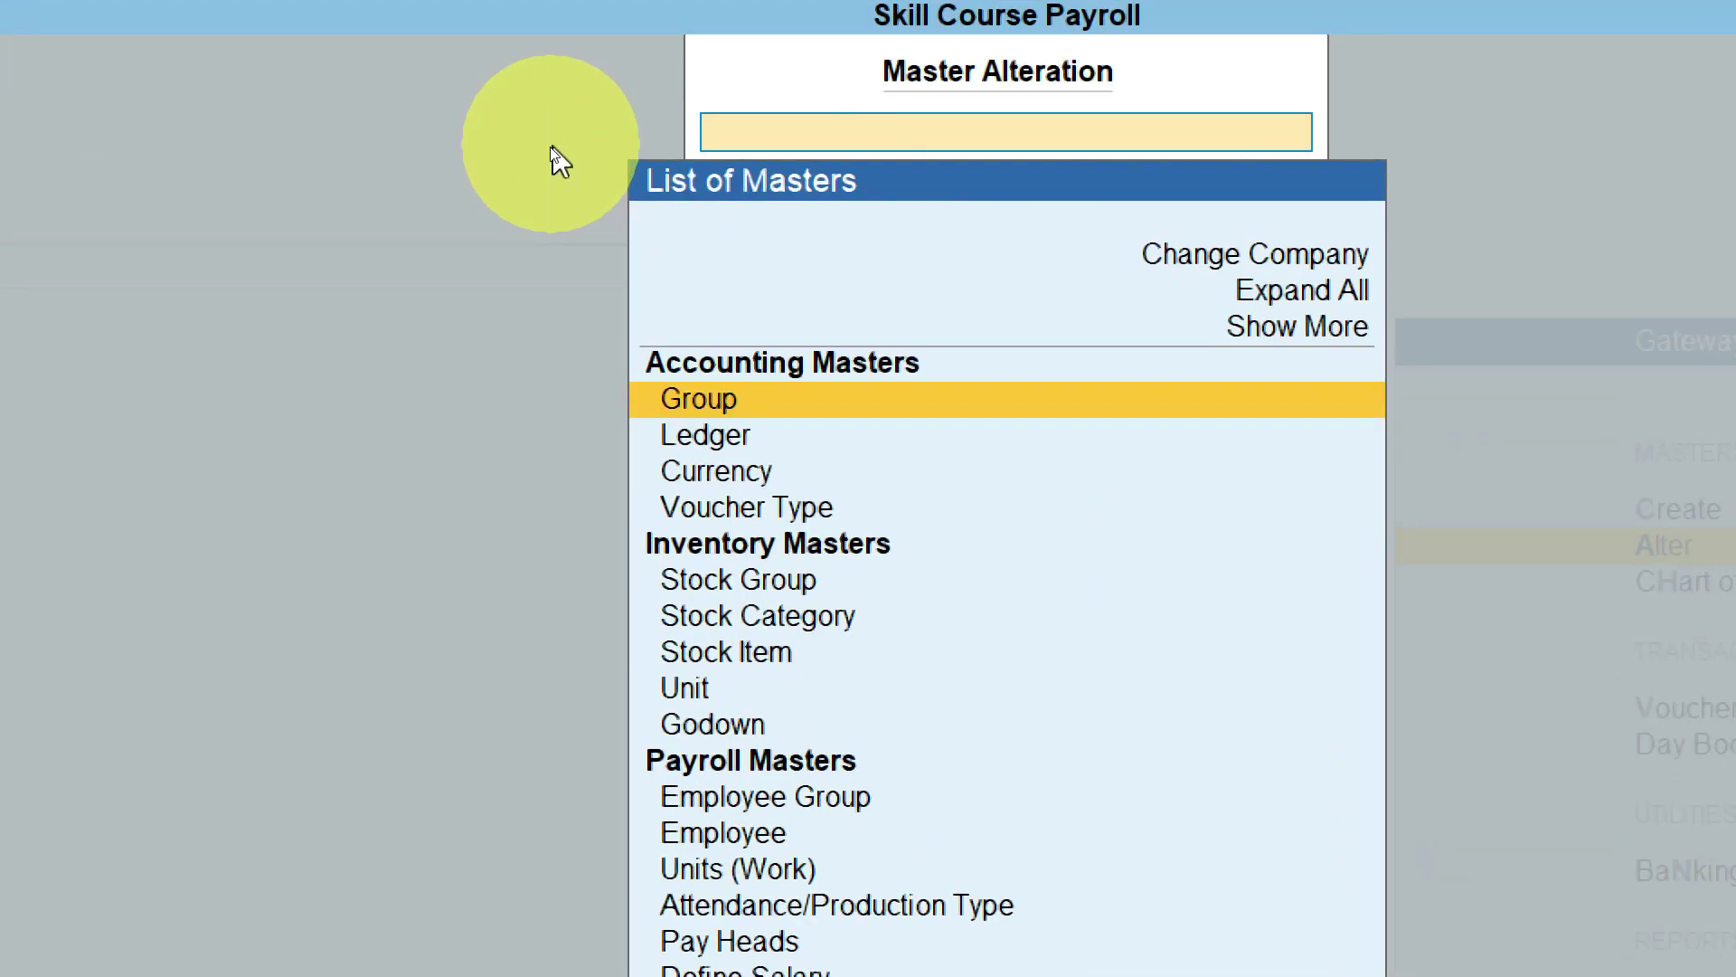
{"action": "key", "text": "Down"}
{"action": "key", "text": "Down"}
{"action": "key", "text": "Down"}
{"action": "key", "text": "Down"}
{"action": "key", "text": "Down"}
{"action": "key", "text": "Down"}
{"action": "key", "text": "Down"}
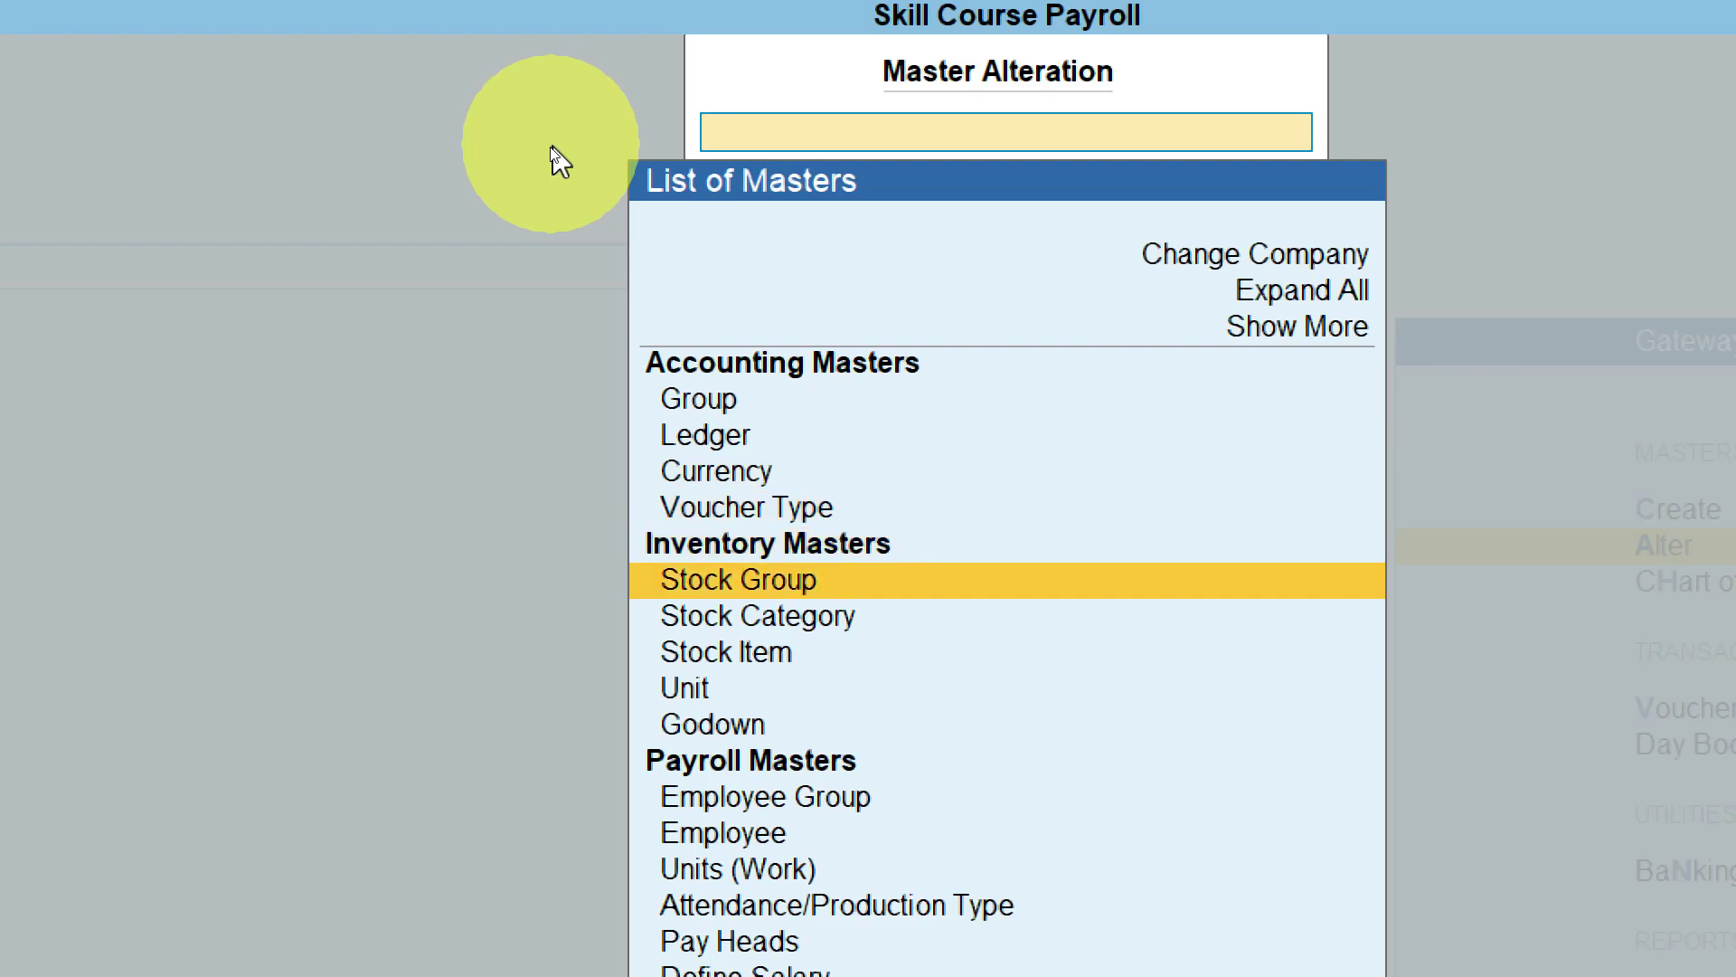
{"action": "key", "text": "Down"}
{"action": "key", "text": "Down"}
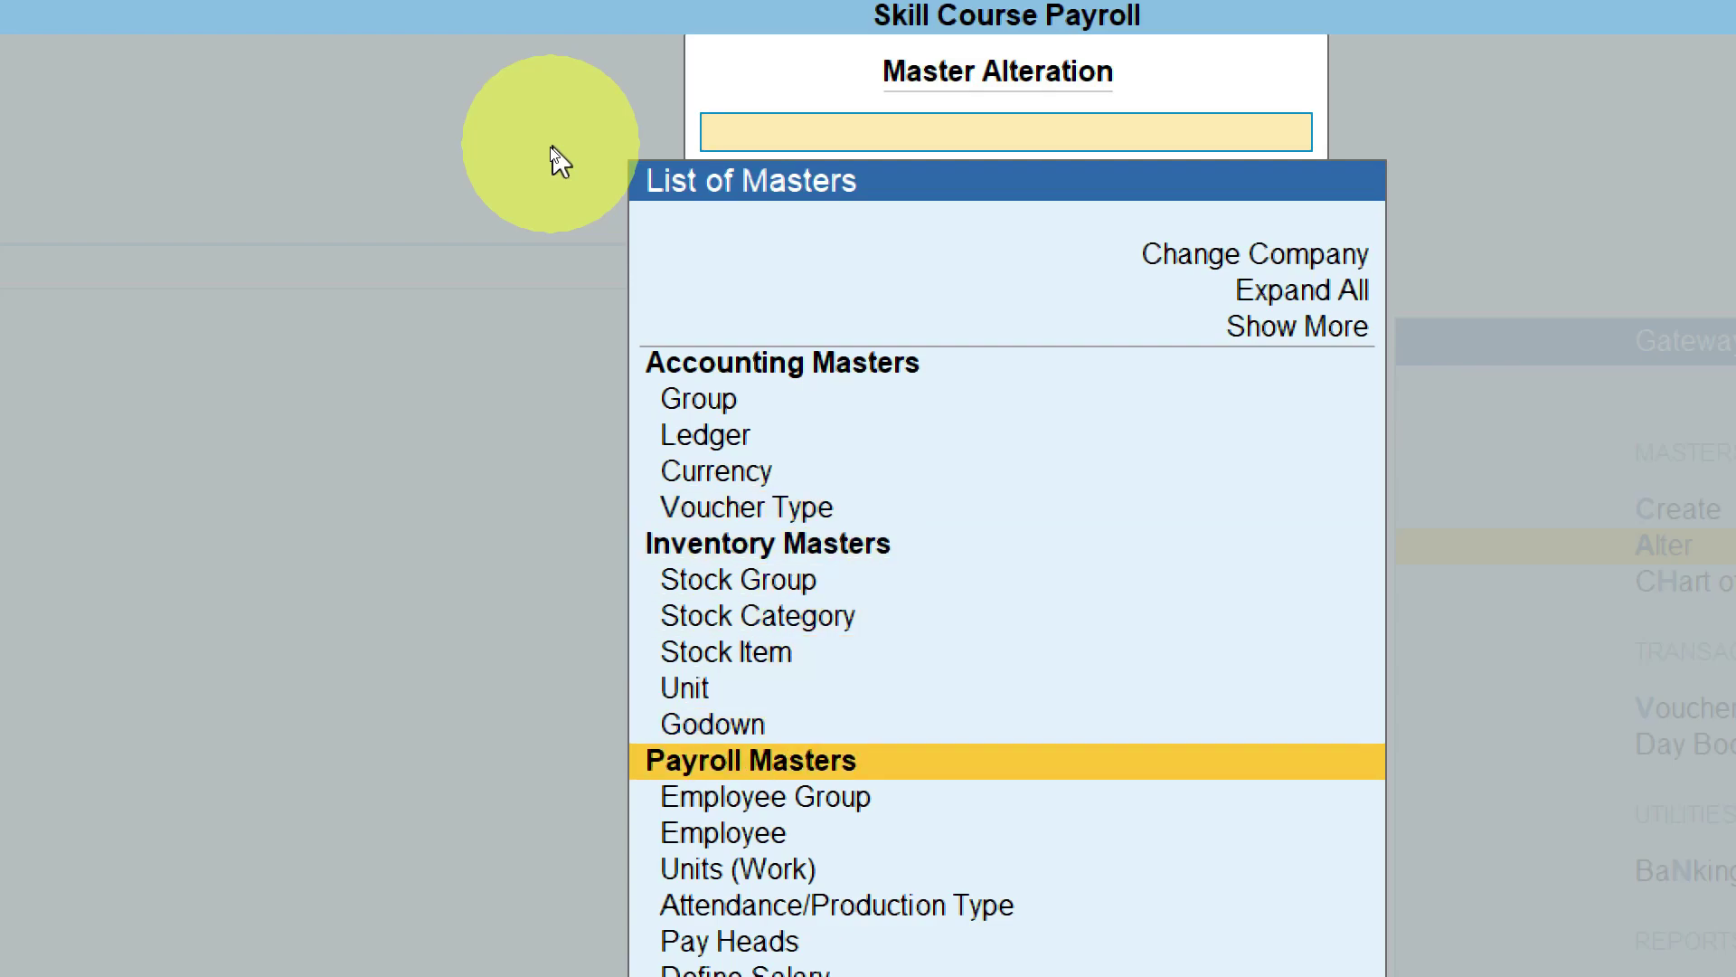
{"action": "key", "text": "Down"}
{"action": "key", "text": "Down"}
{"action": "key", "text": "Down"}
{"action": "key", "text": "Down"}
{"action": "key", "text": "Down"}
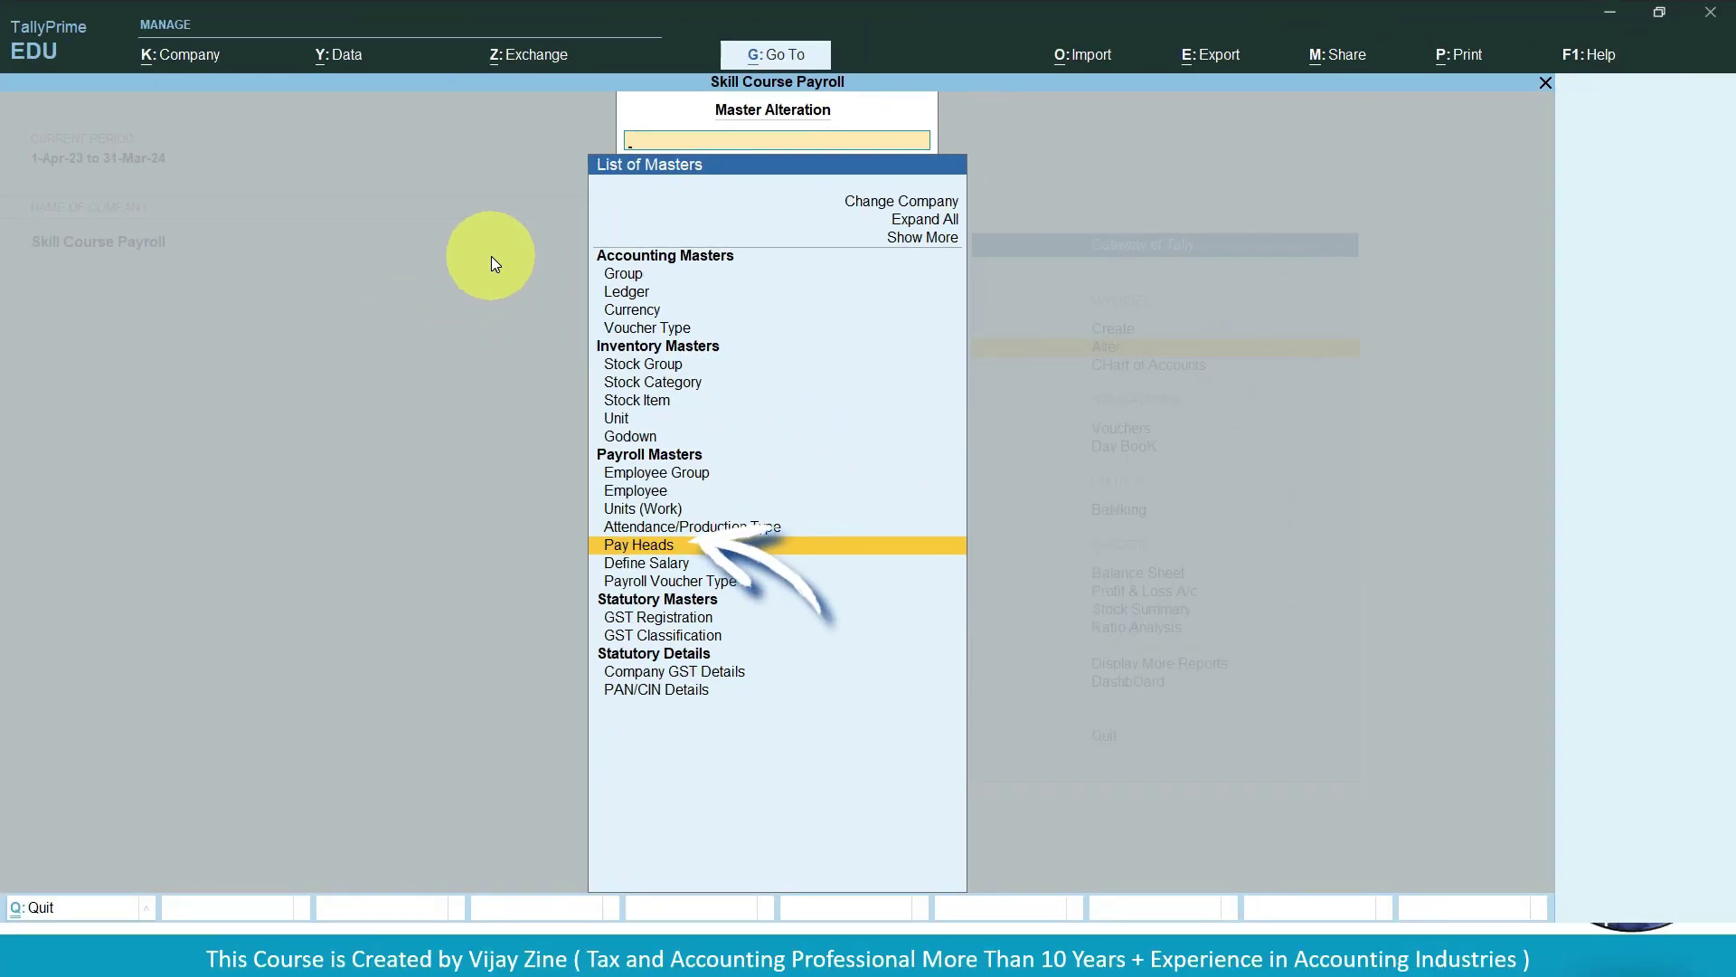
{"action": "key", "text": "Return"}
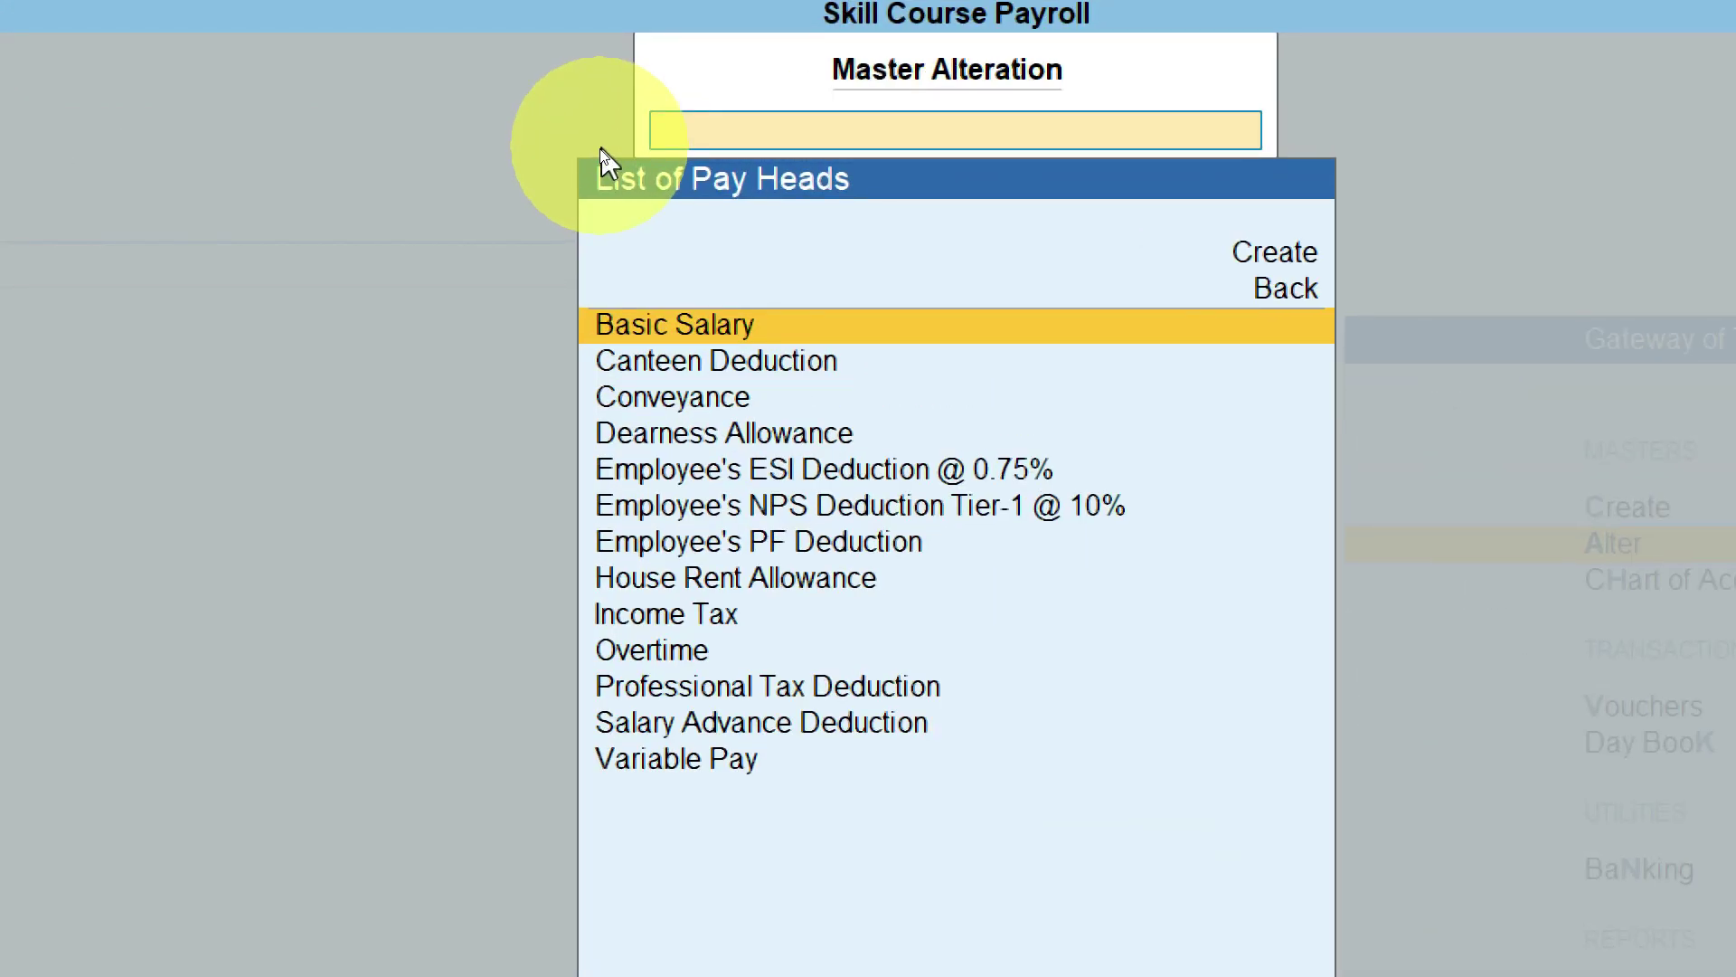
Look through the pay heads and open Canteen Deduction for alteration.
{"action": "key", "text": "Down"}
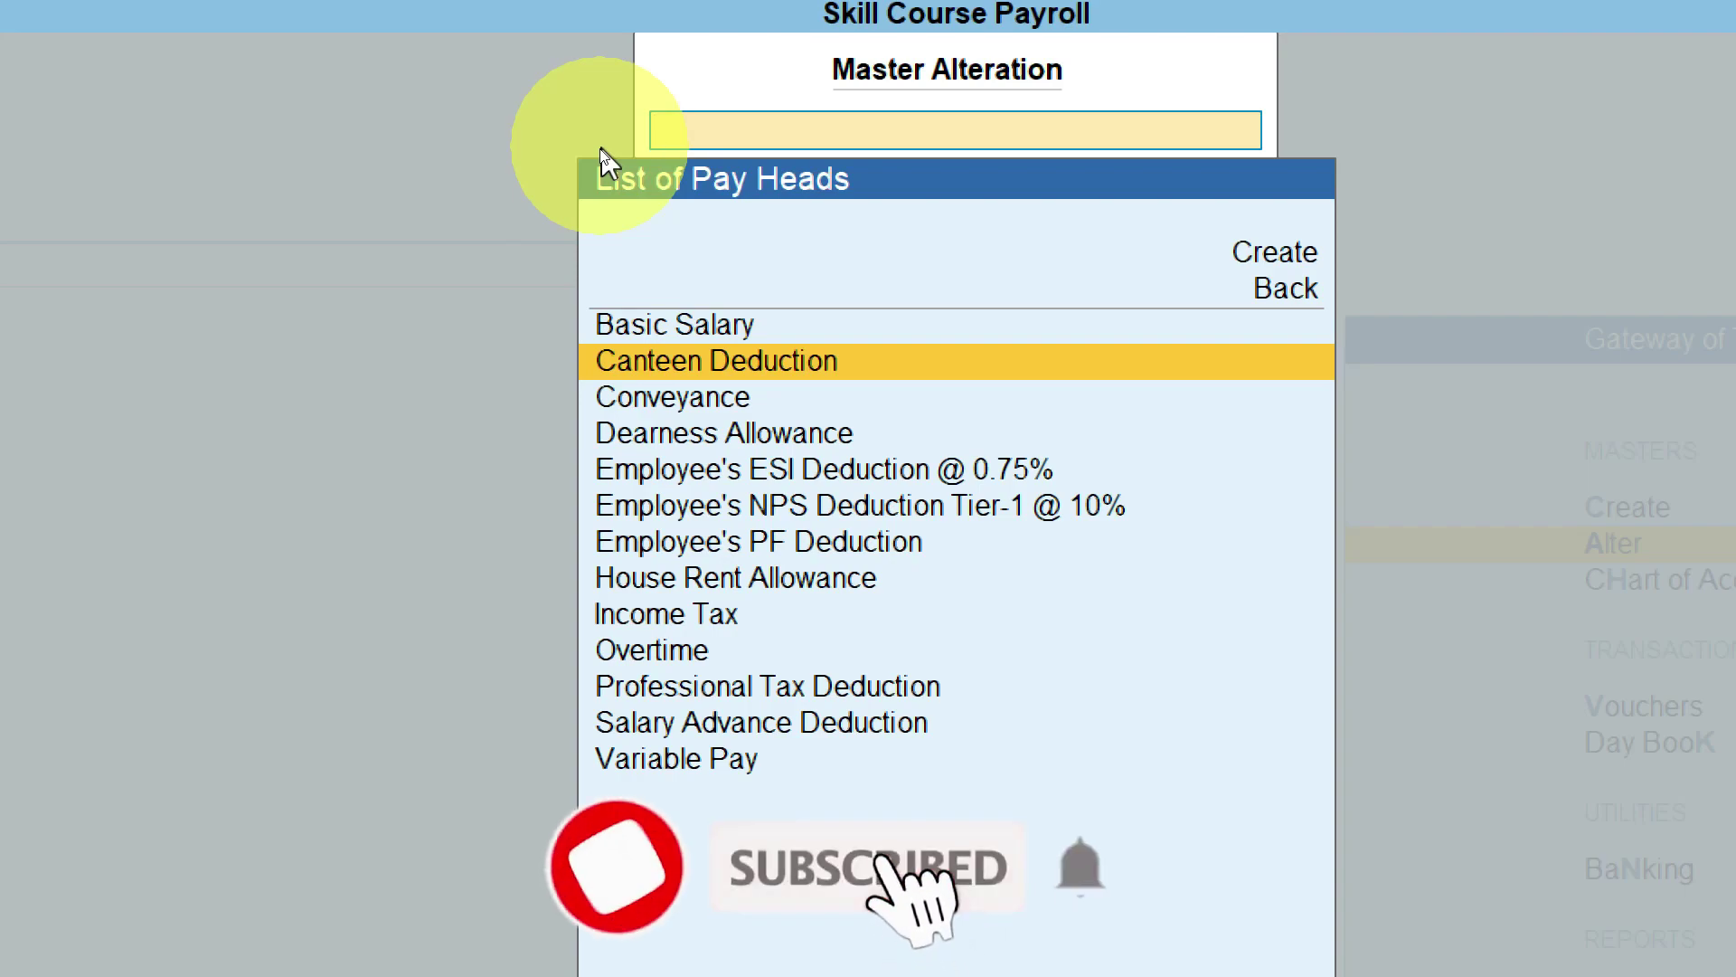
{"action": "key", "text": "Down"}
{"action": "key", "text": "Down"}
{"action": "key", "text": "Down"}
{"action": "key", "text": "Down"}
{"action": "key", "text": "Down"}
{"action": "key", "text": "Down"}
{"action": "key", "text": "Down"}
{"action": "key", "text": "Down"}
{"action": "key", "text": "Down"}
{"action": "key", "text": "Down"}
{"action": "key", "text": "Up"}
{"action": "key", "text": "Up"}
{"action": "key", "text": "Up"}
{"action": "key", "text": "Up"}
{"action": "key", "text": "Up"}
{"action": "key", "text": "Up"}
{"action": "key", "text": "Up"}
{"action": "key", "text": "Up"}
{"action": "key", "text": "Up"}
{"action": "key", "text": "Up"}
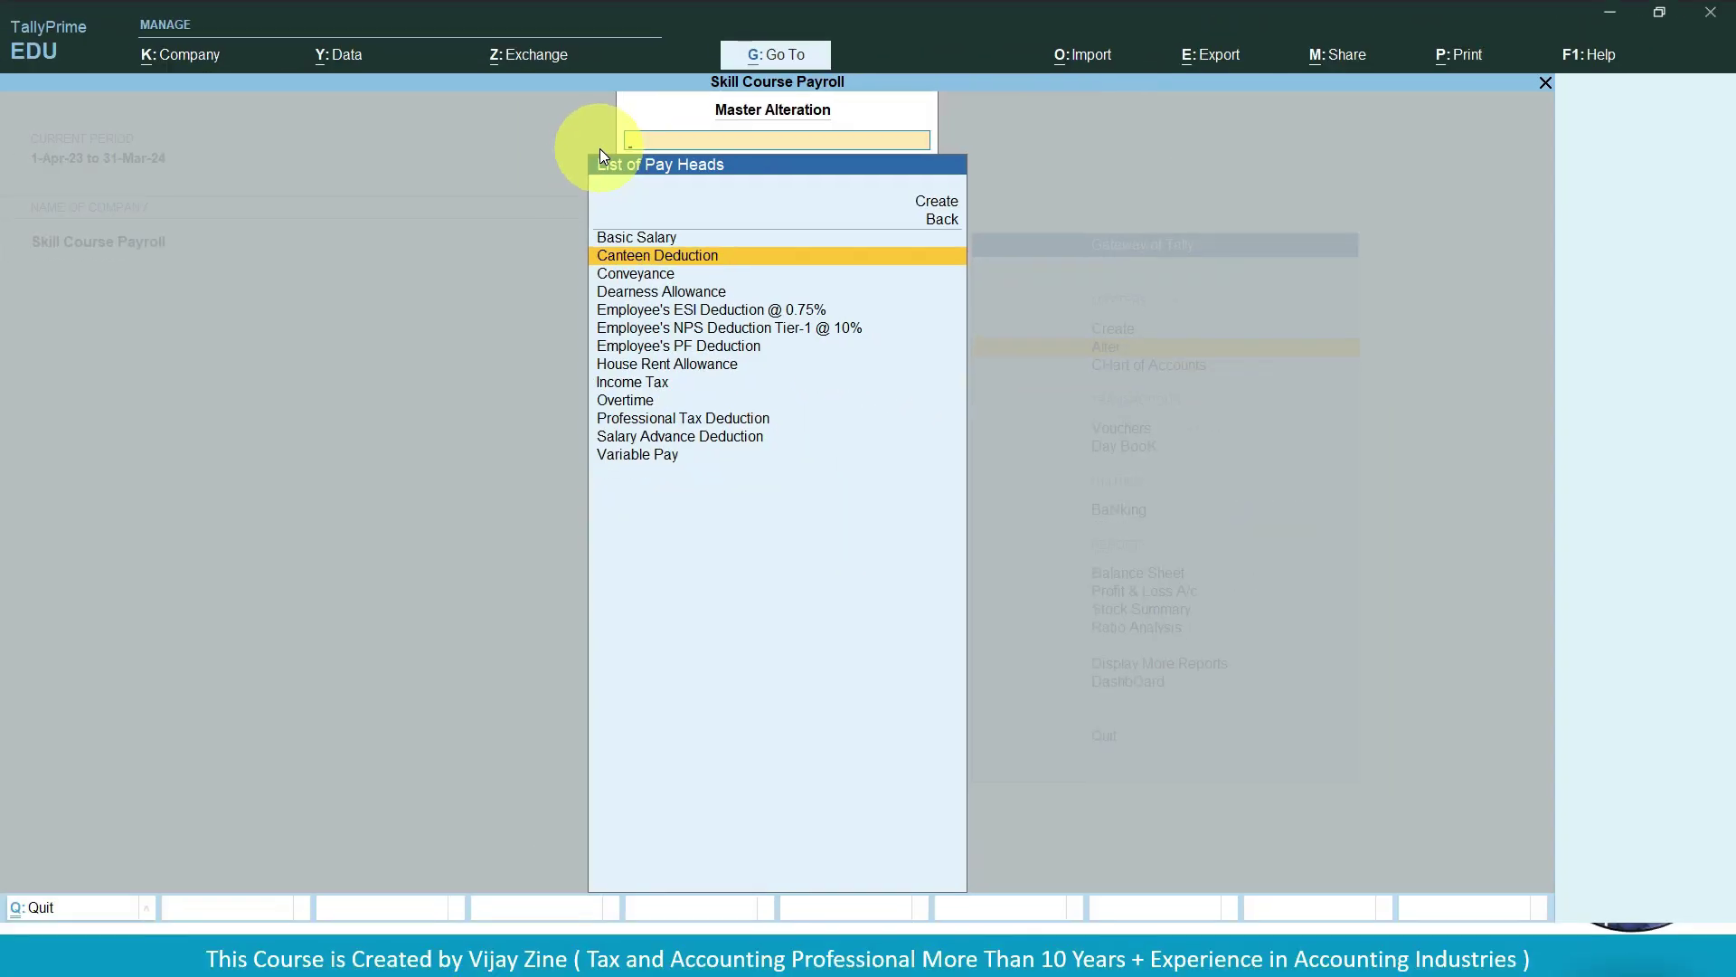
{"action": "key", "text": "Return"}
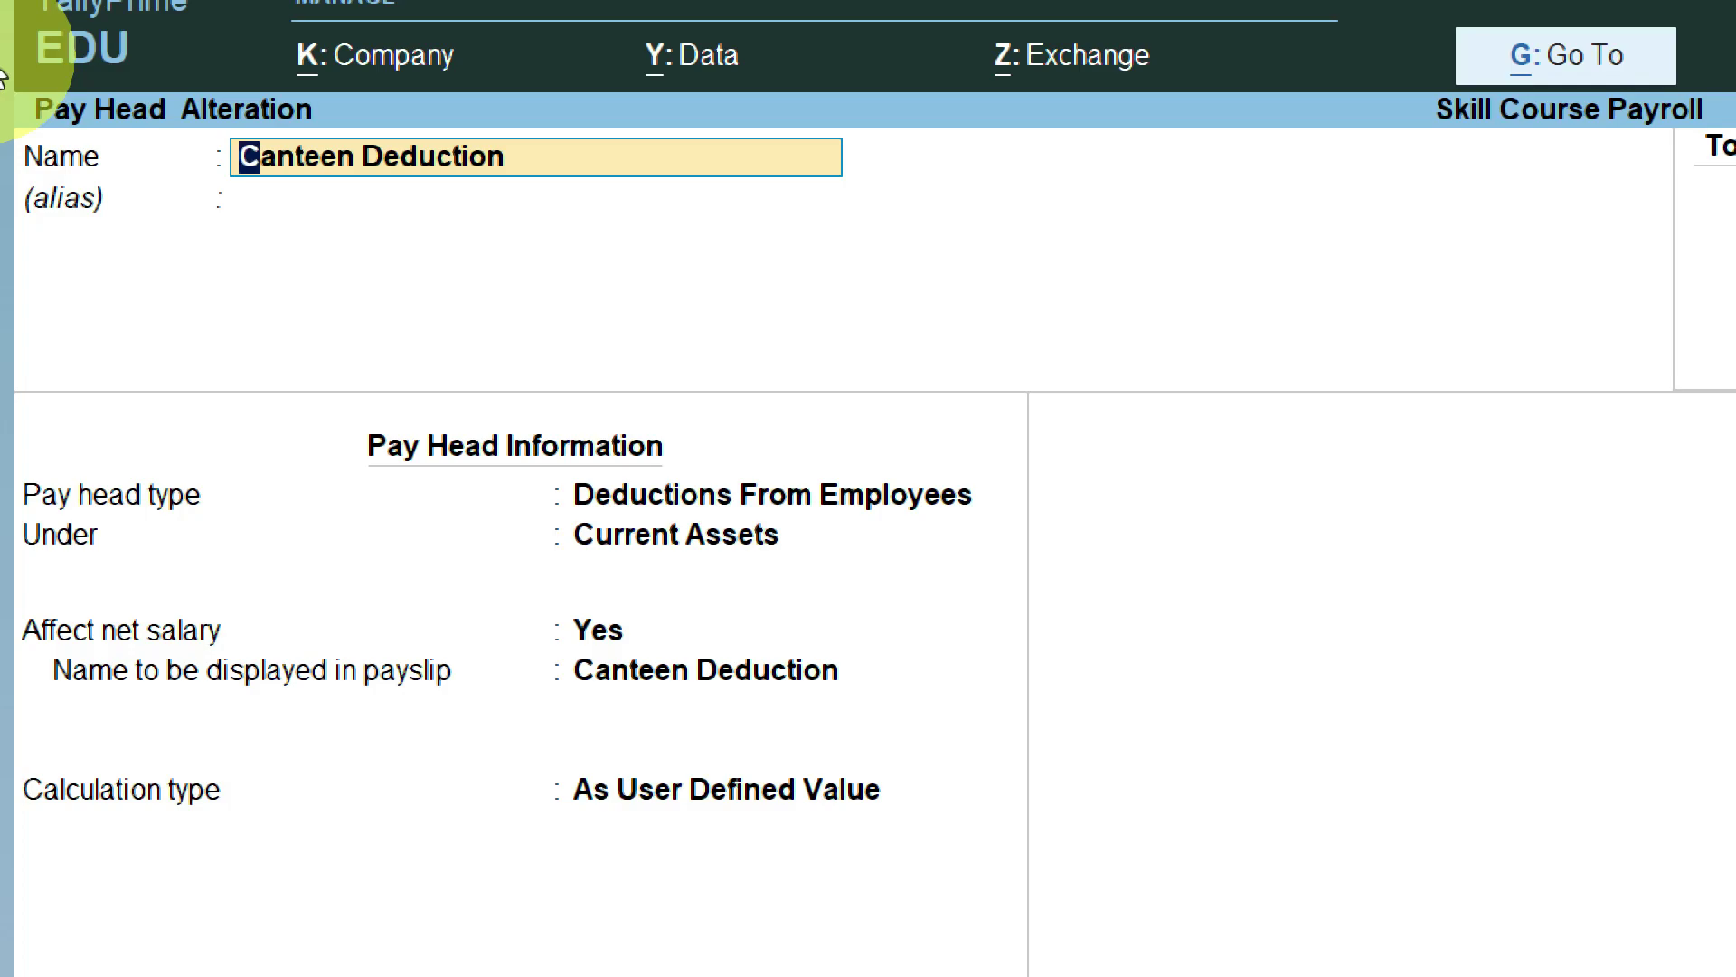
Choose Deductions From Employees as the pay head type, keep Current Assets, net salary Yes and As User Defined Value, and accept the Canteen Deduction pay head.
{"action": "left_click", "coordinate": [837, 488]}
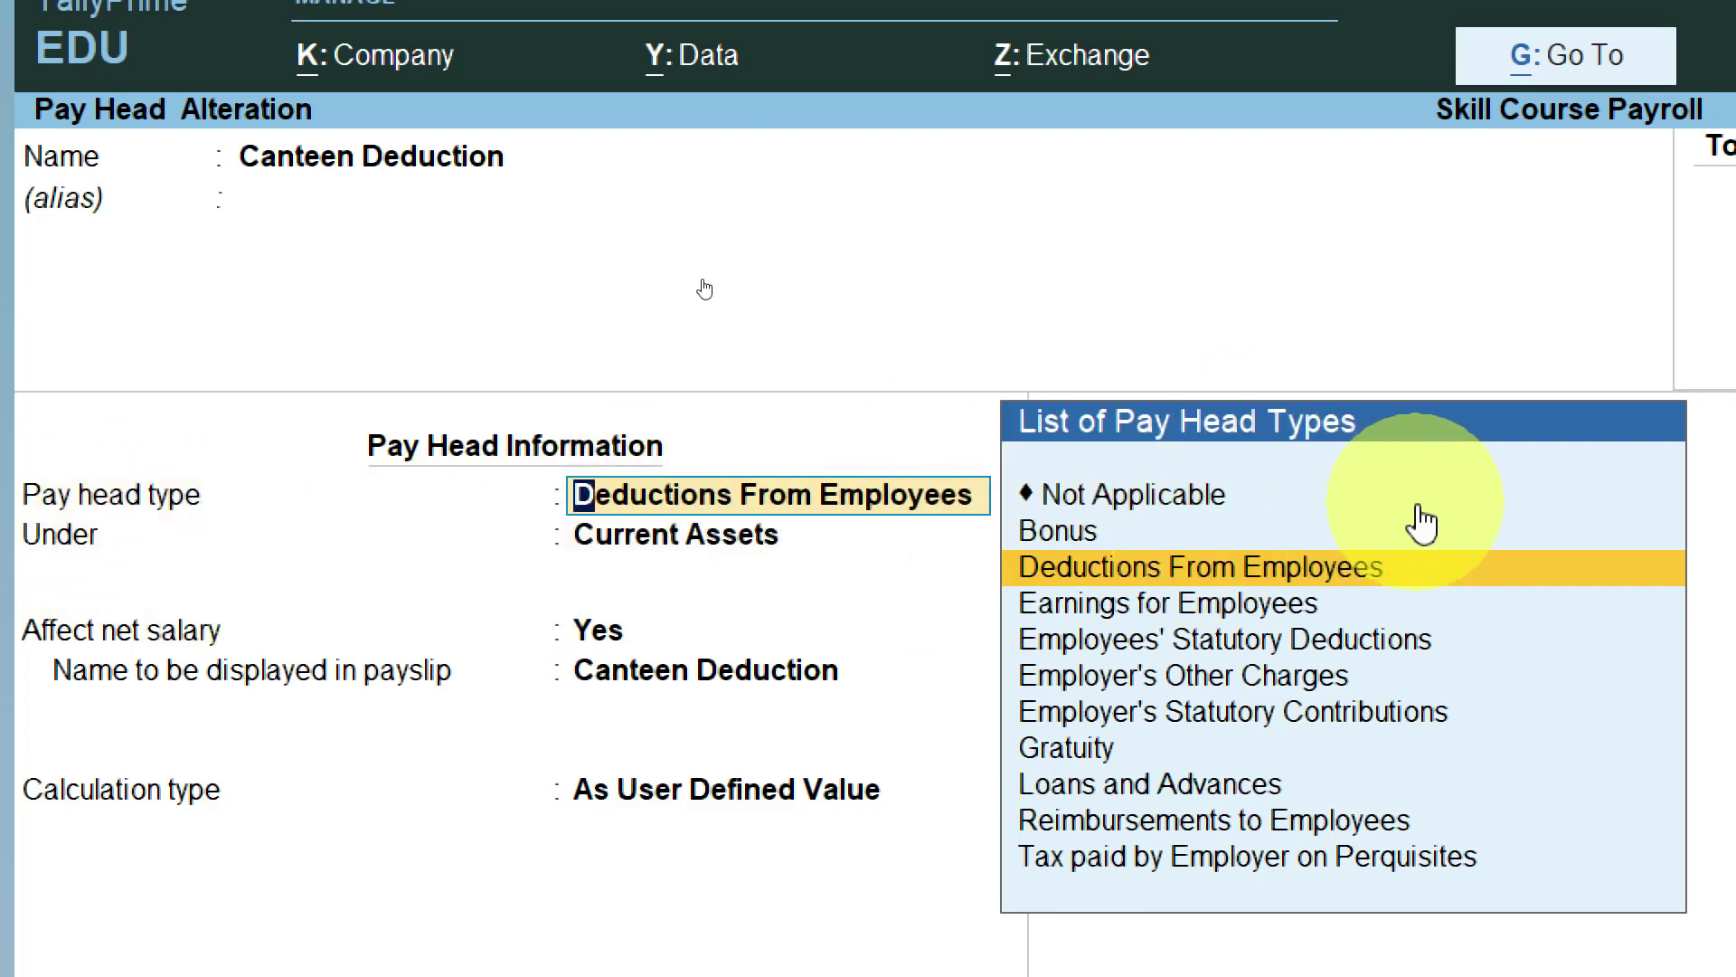
{"action": "left_click", "coordinate": [1376, 588]}
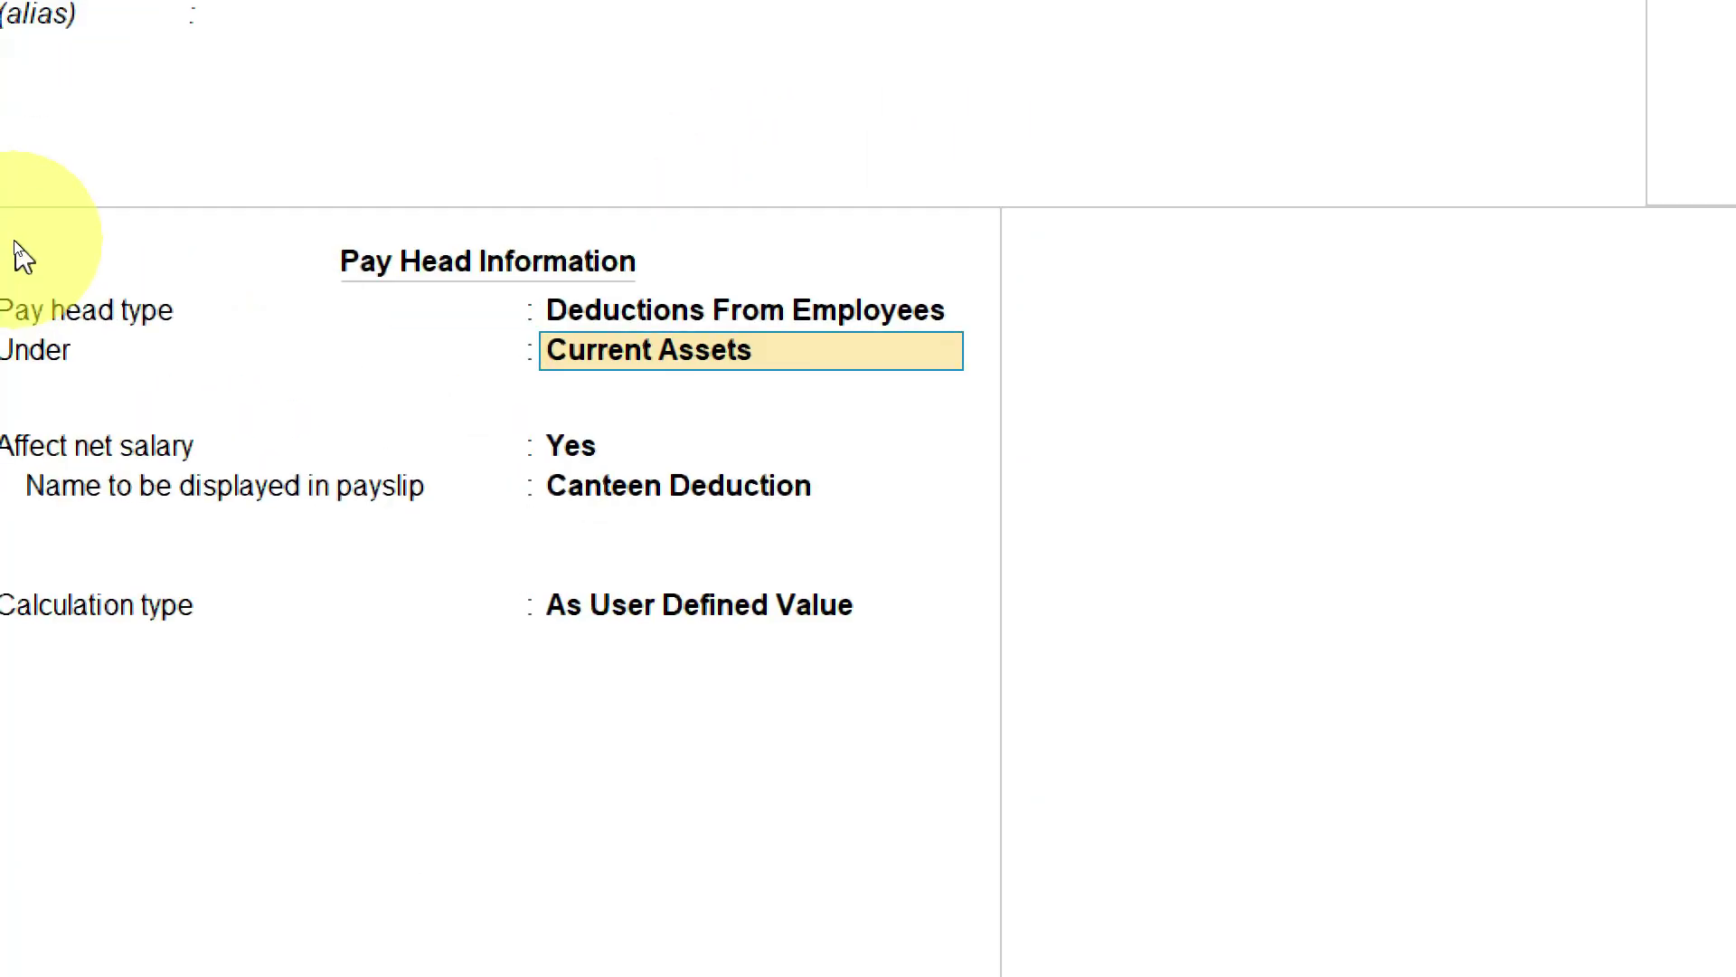
{"action": "key", "text": "Return"}
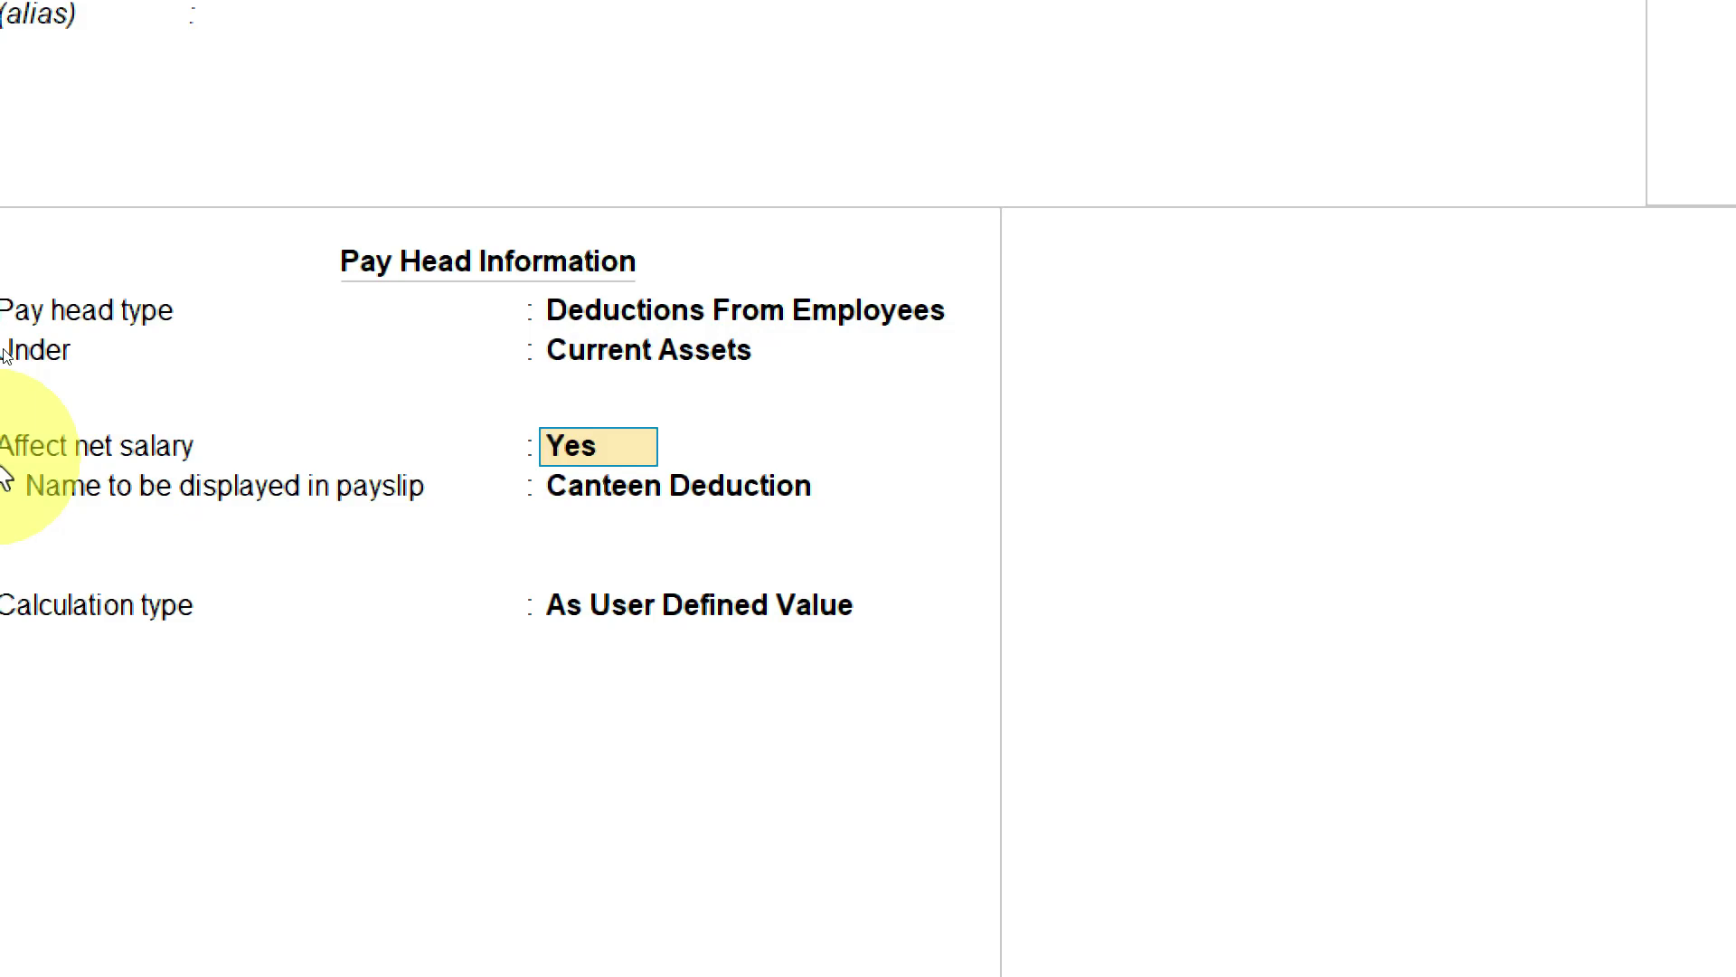
{"action": "key", "text": "Return"}
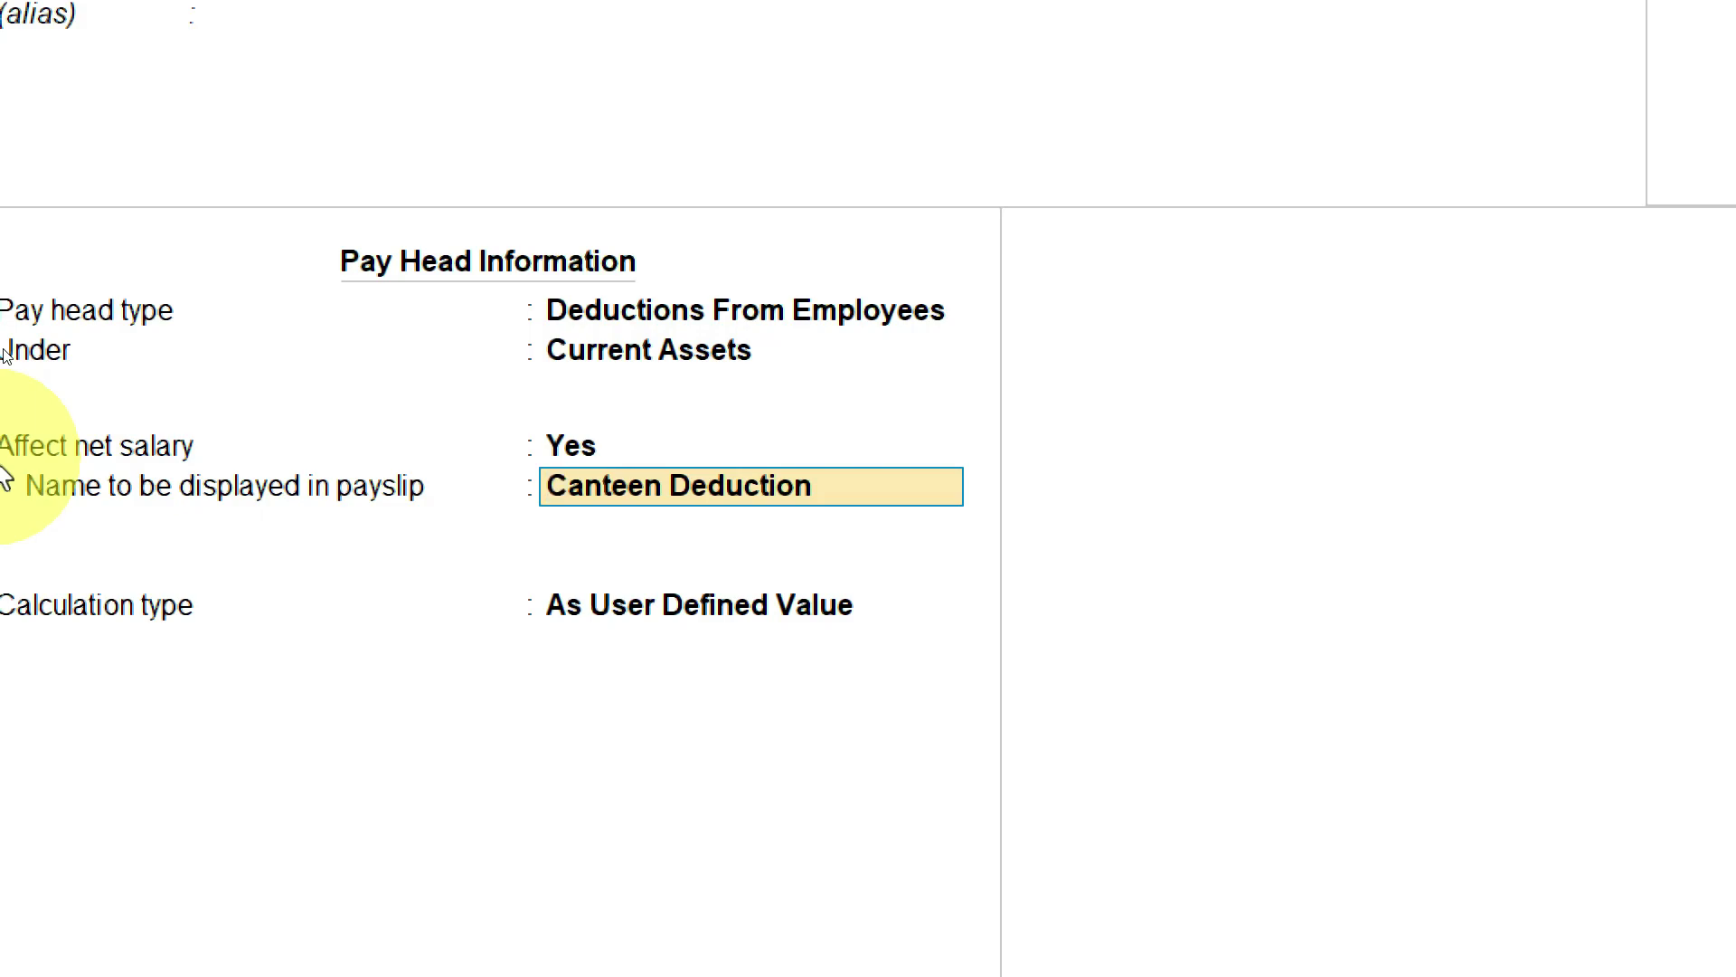
{"action": "key", "text": "Return"}
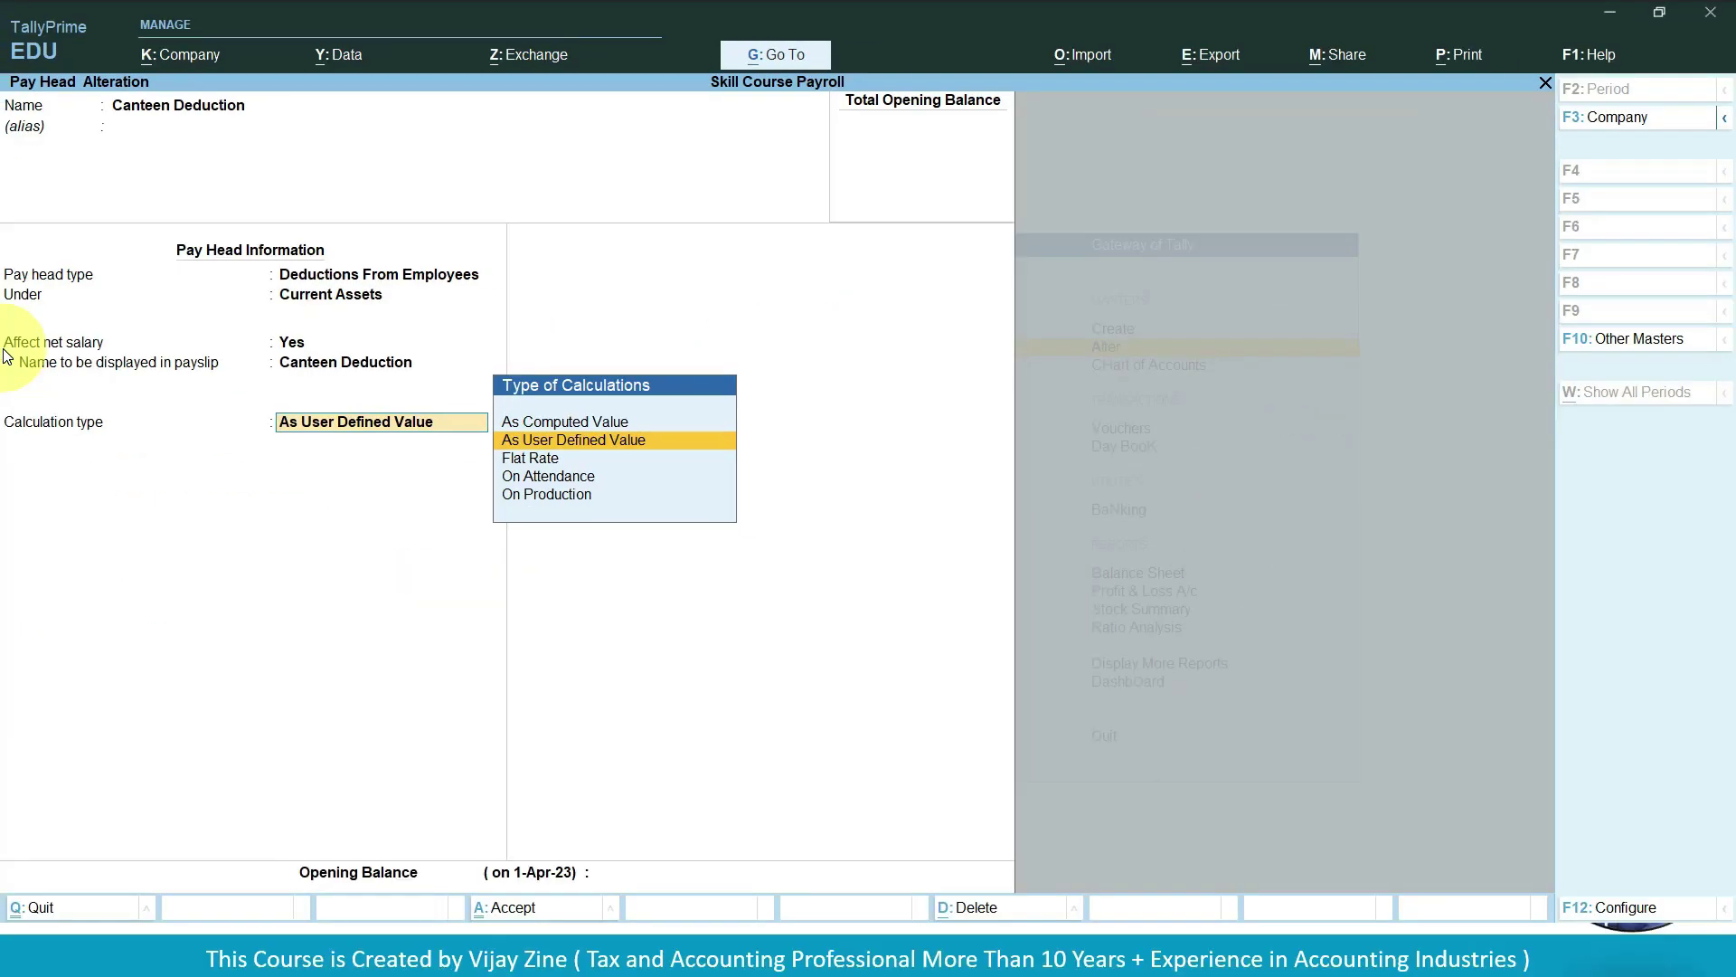
{"action": "key", "text": "Return"}
{"action": "key", "text": "Return"}
{"action": "key", "text": "Return"}
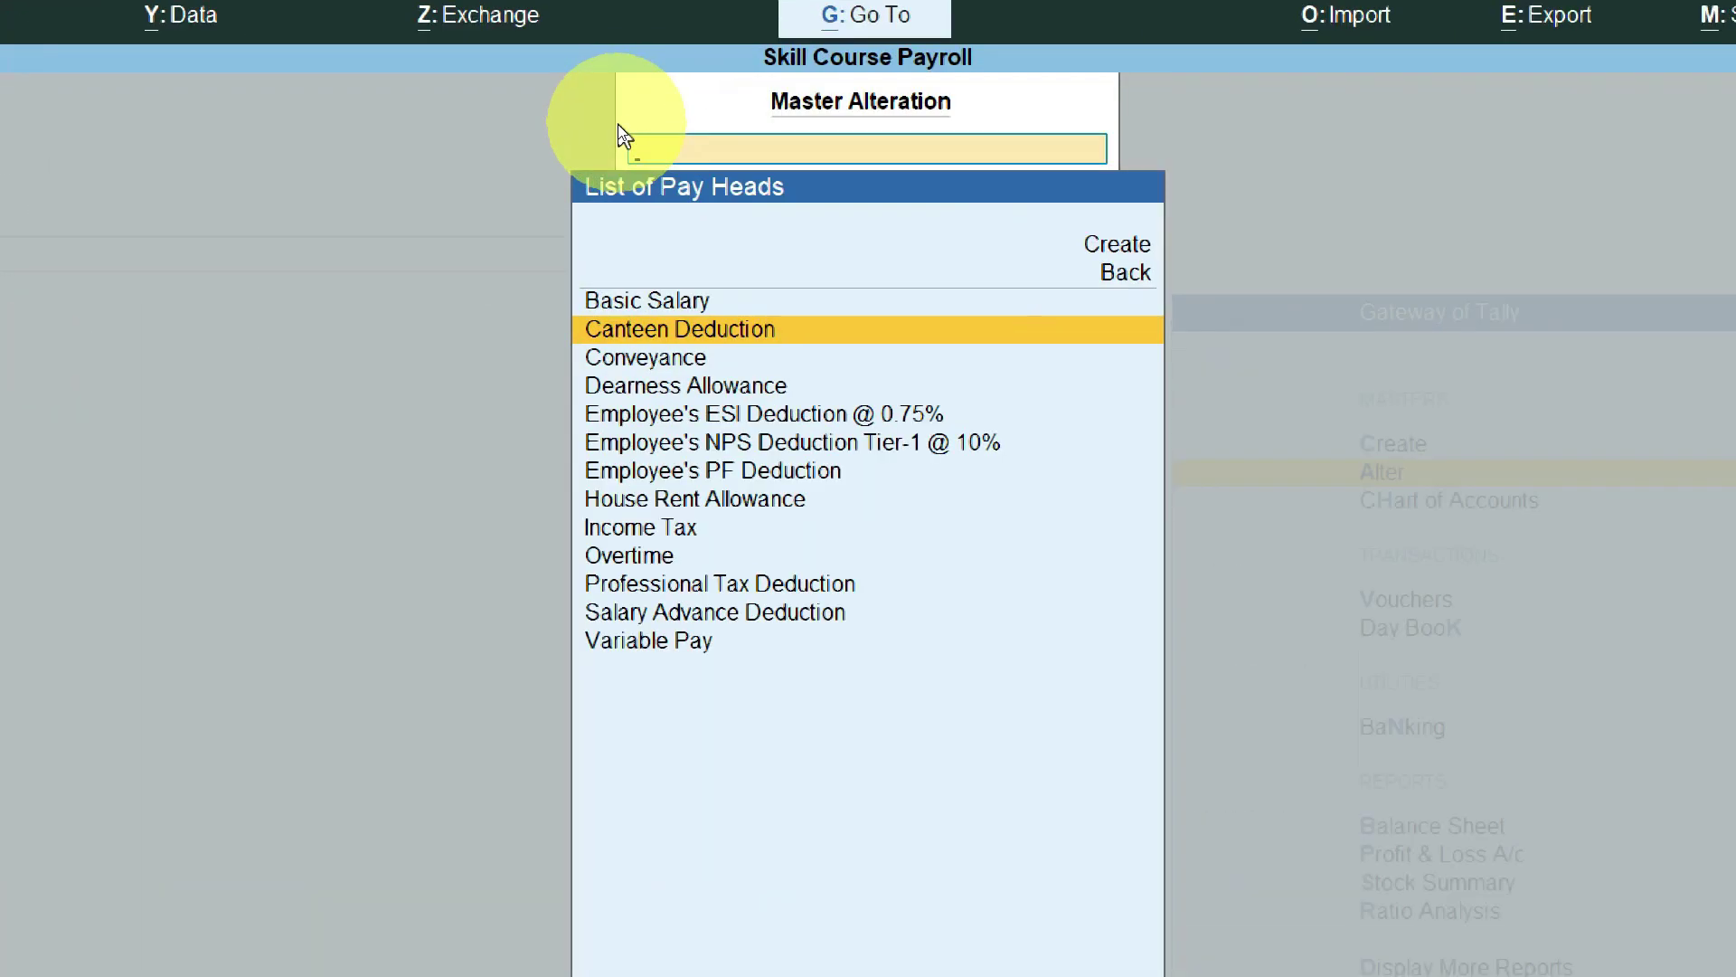
Open the Salary Advance Deduction pay head for alteration.
{"action": "key", "text": "Down"}
{"action": "key", "text": "Down"}
{"action": "key", "text": "Down"}
{"action": "key", "text": "Down"}
{"action": "key", "text": "Down"}
{"action": "key", "text": "Down"}
{"action": "key", "text": "Down"}
{"action": "key", "text": "Down"}
{"action": "key", "text": "Down"}
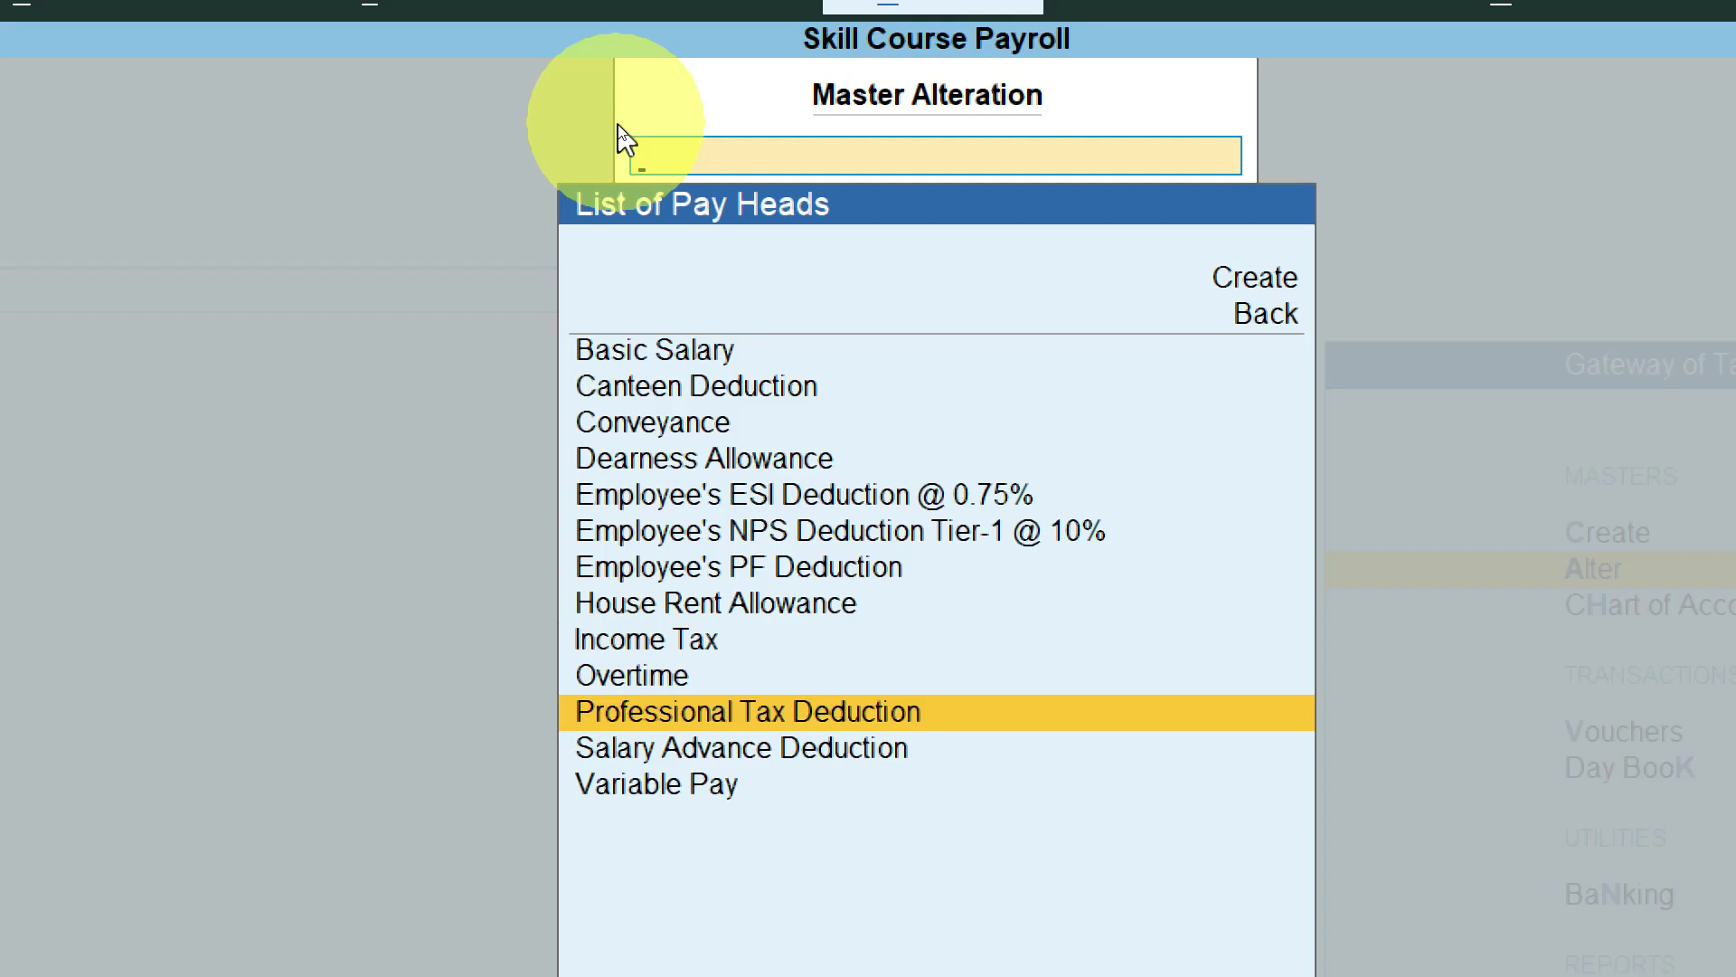
{"action": "key", "text": "Down"}
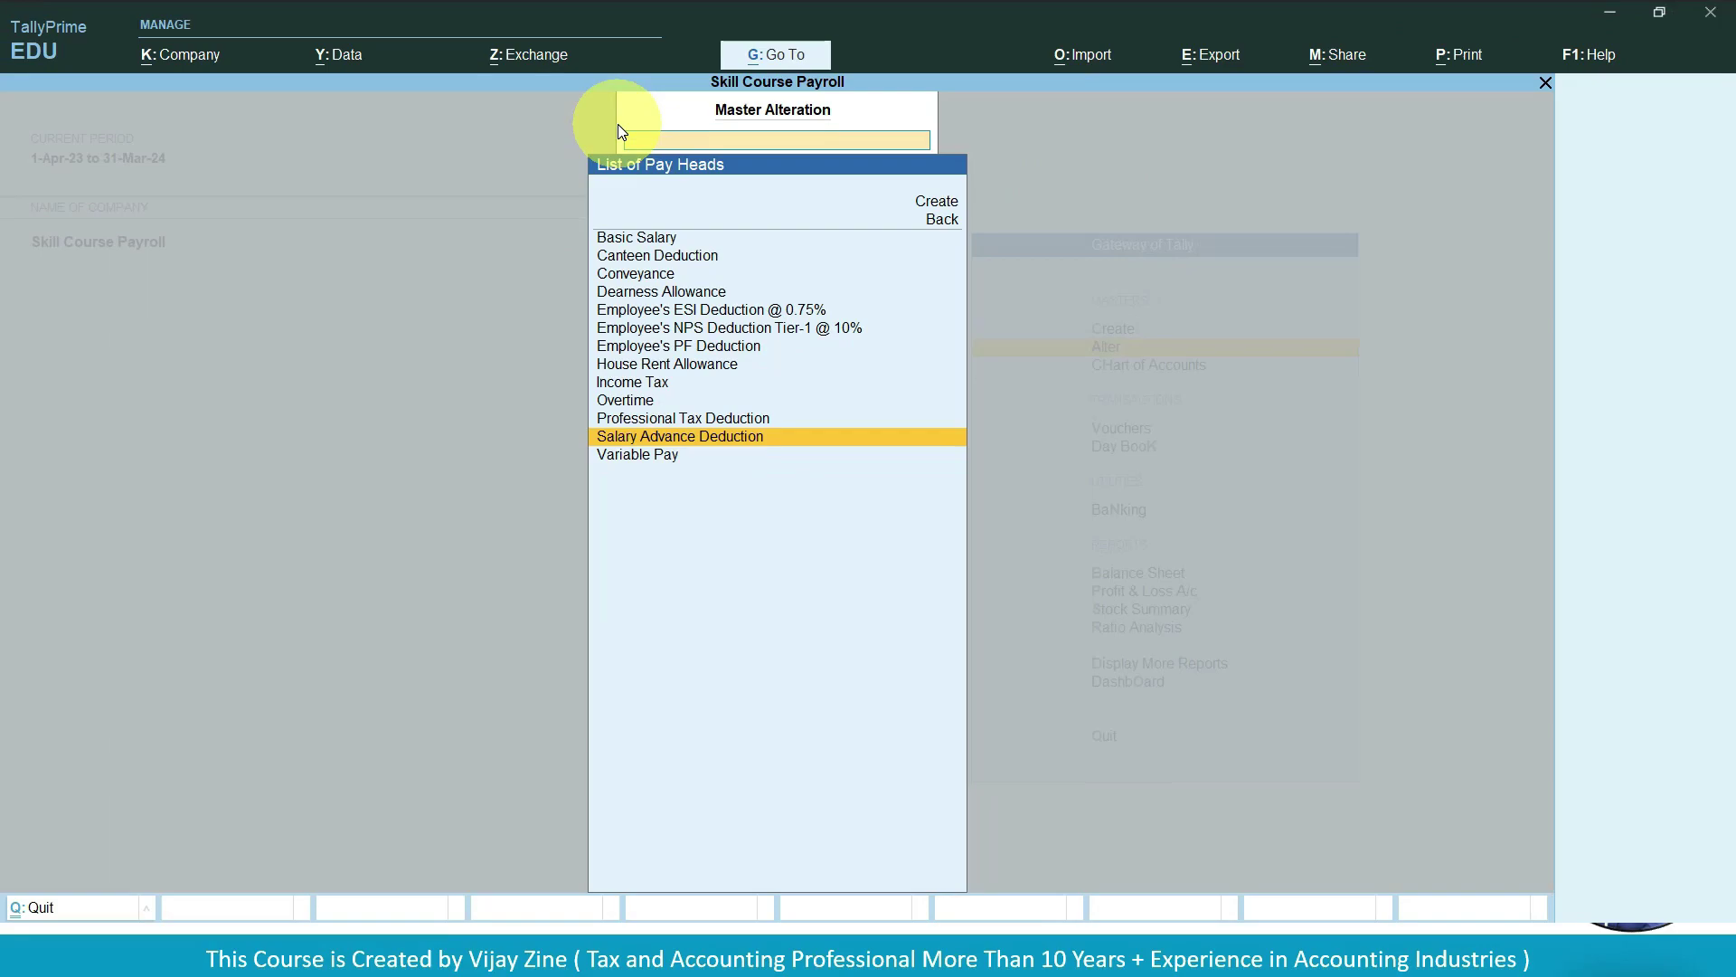
{"action": "key", "text": "Return"}
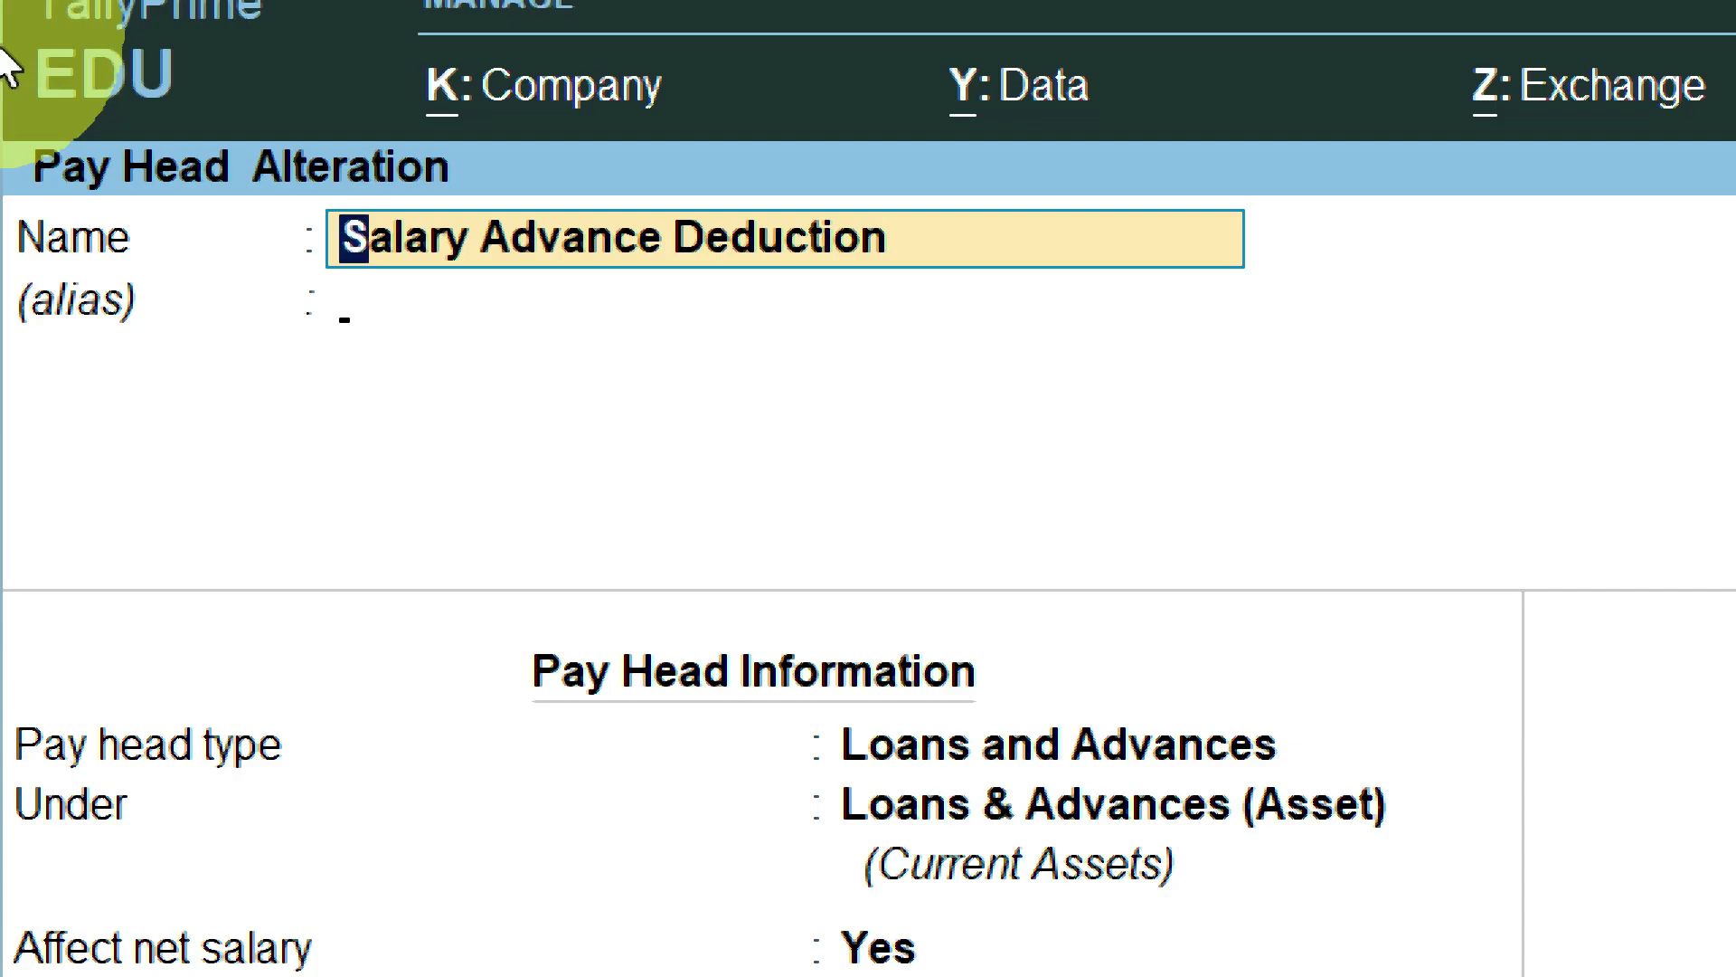
Choose Loans and Advances as the type, keep Loans & Advances (Asset), net salary Yes and As User Defined Value, and accept the Salary Advance Deduction pay head.
{"action": "key", "text": "Return"}
{"action": "key", "text": "Return"}
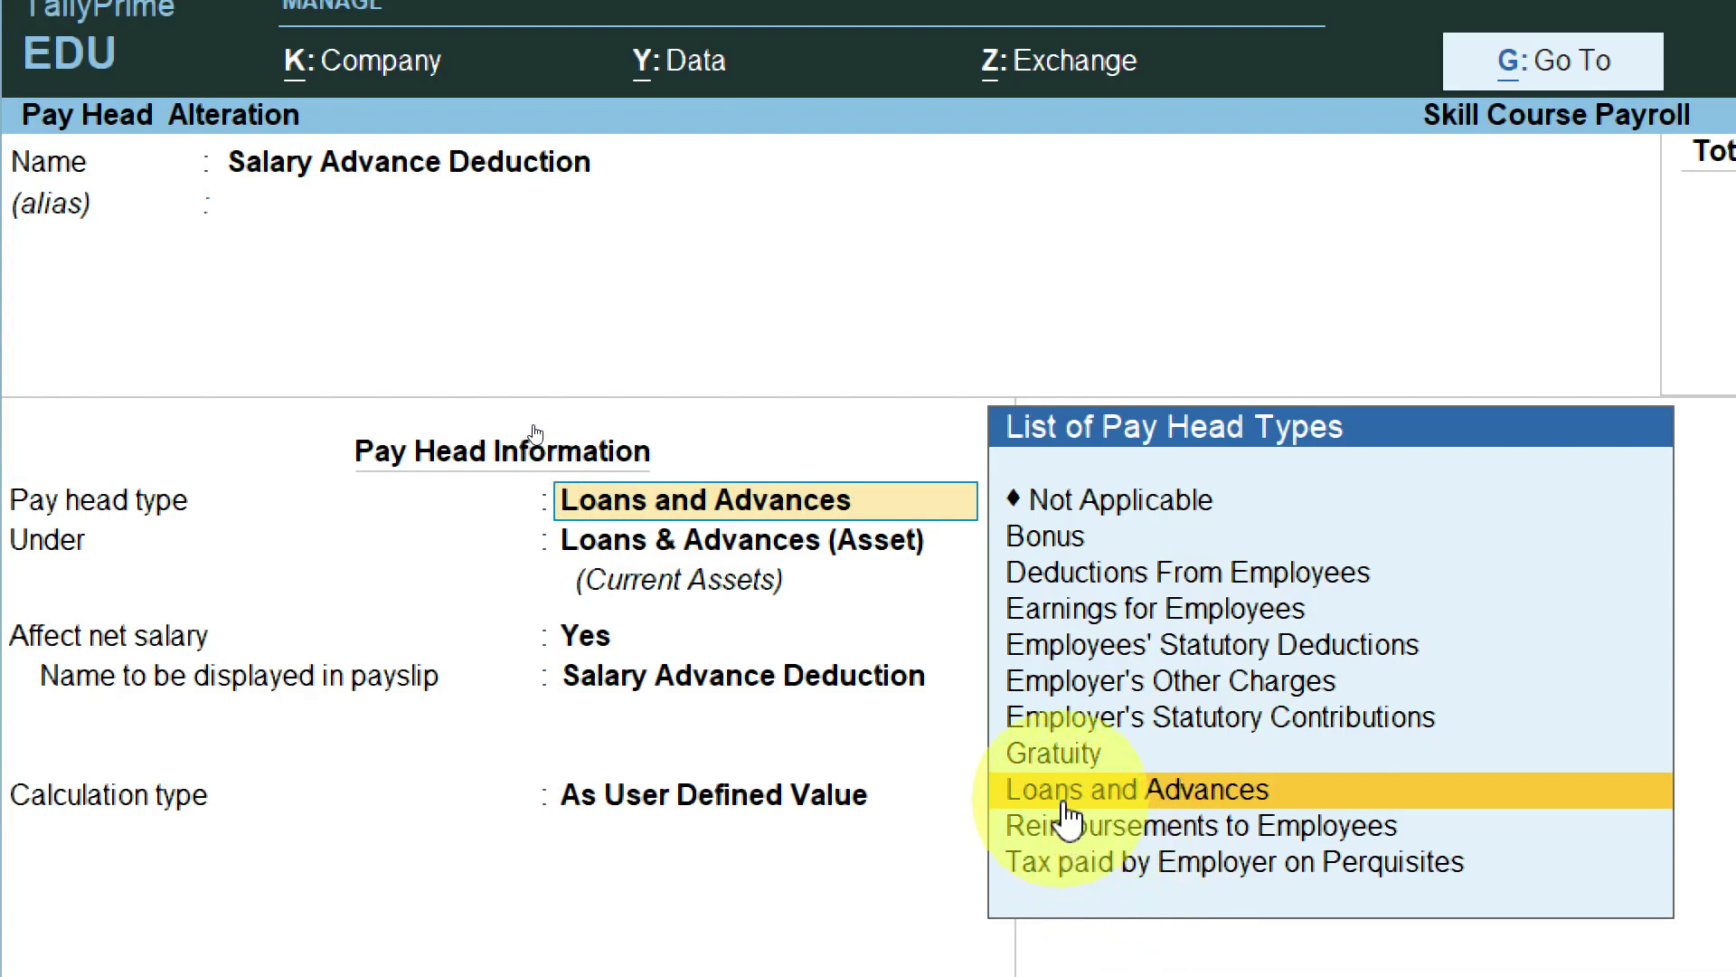
{"action": "left_click", "coordinate": [1219, 798]}
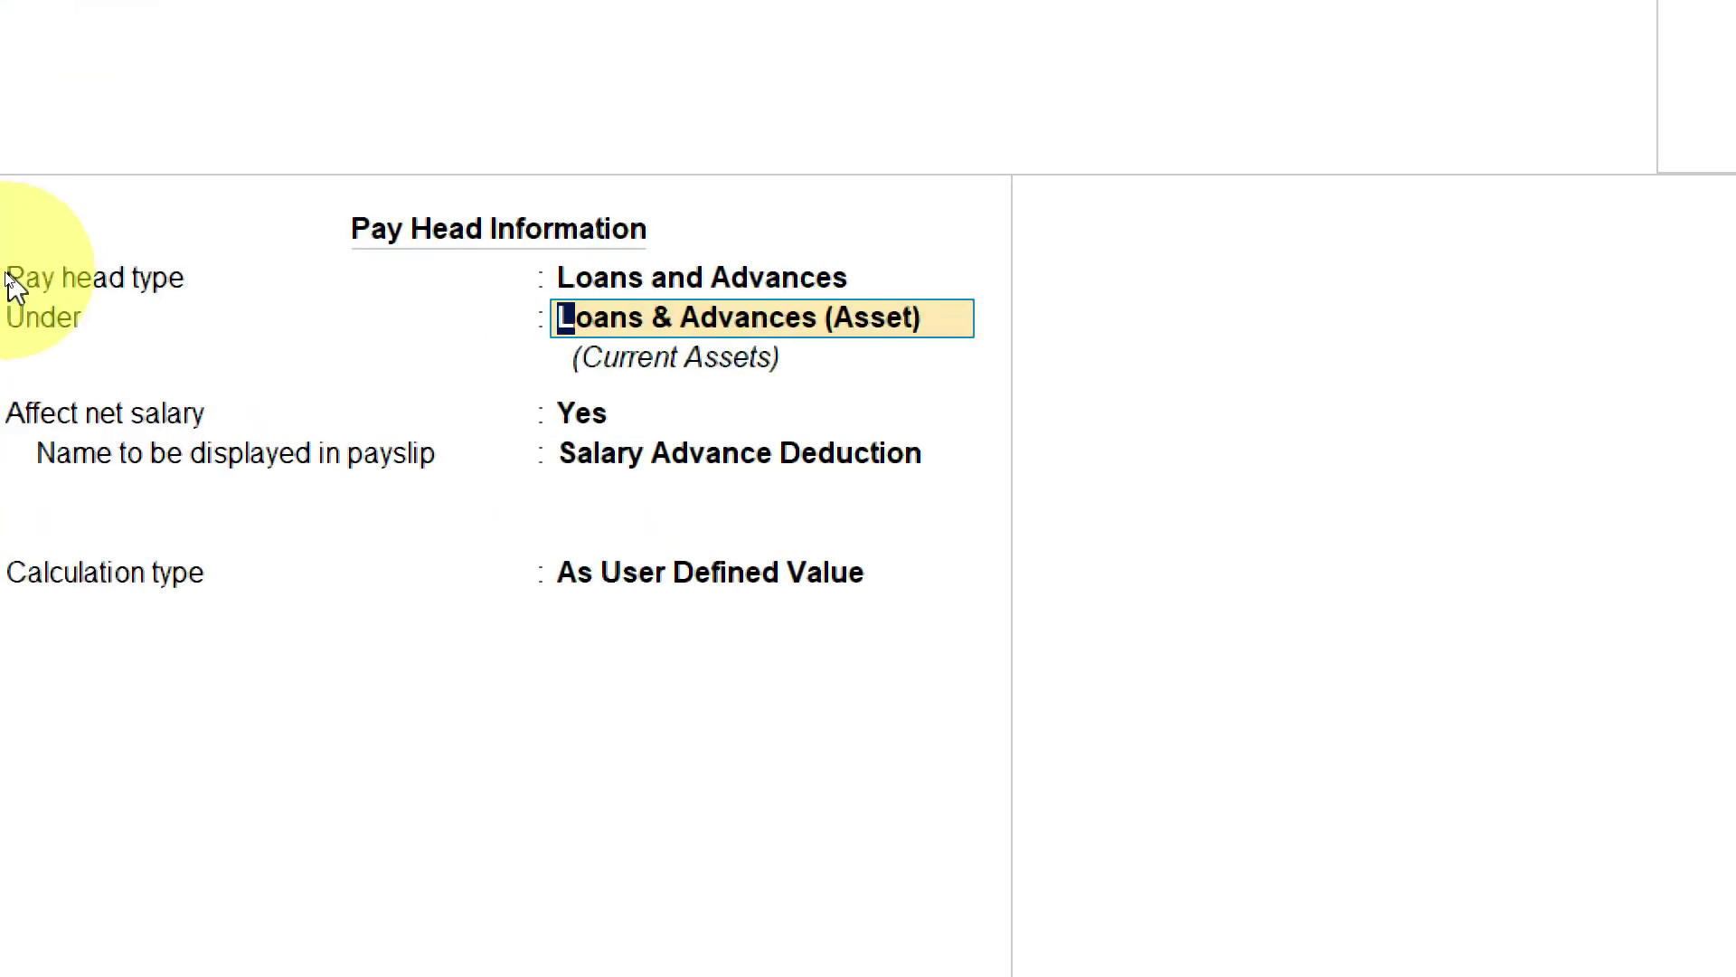
{"action": "key", "text": "Return"}
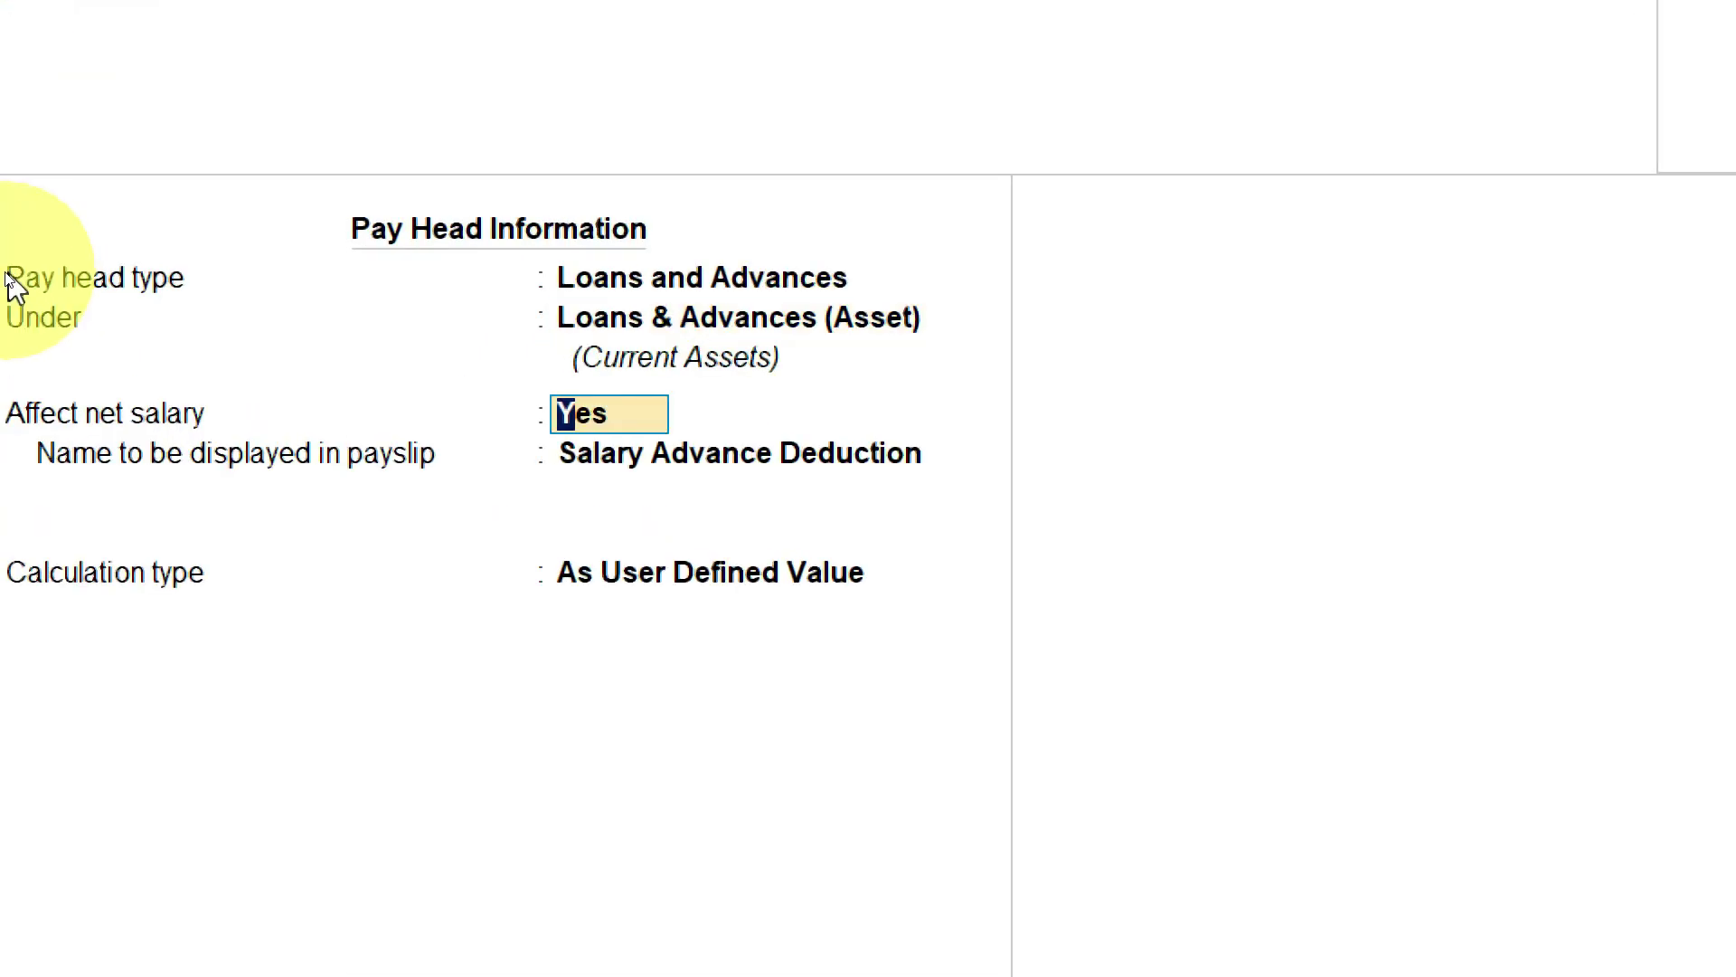
{"action": "key", "text": "Return"}
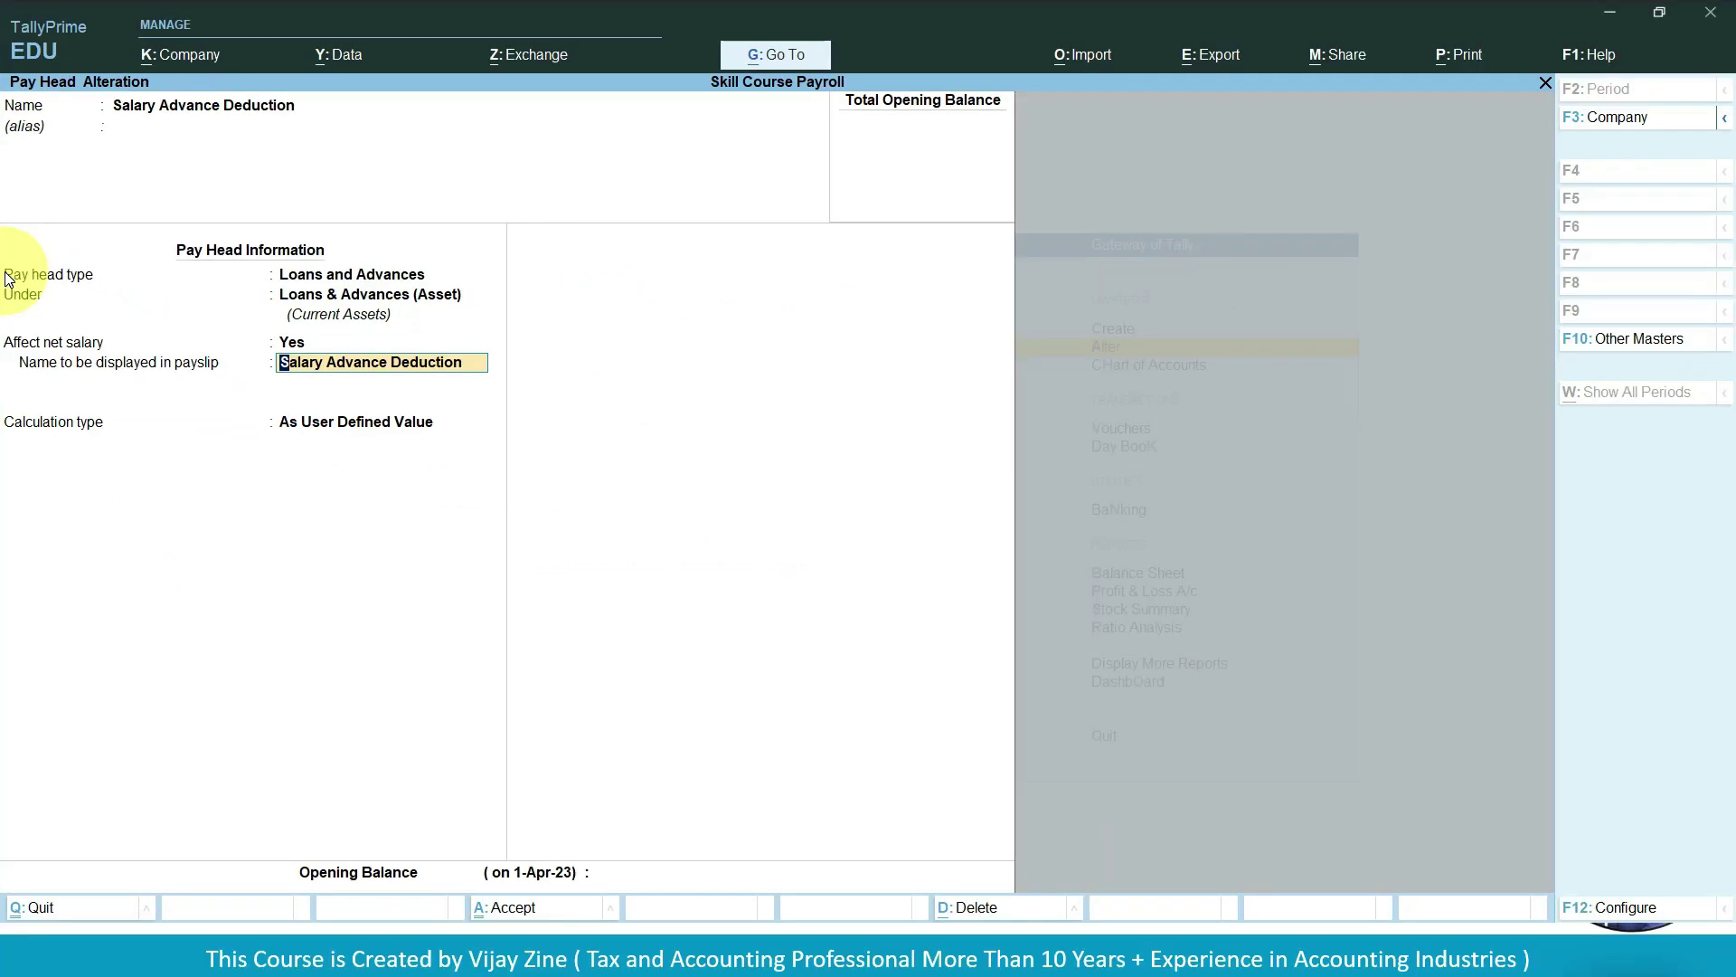
{"action": "key", "text": "Return"}
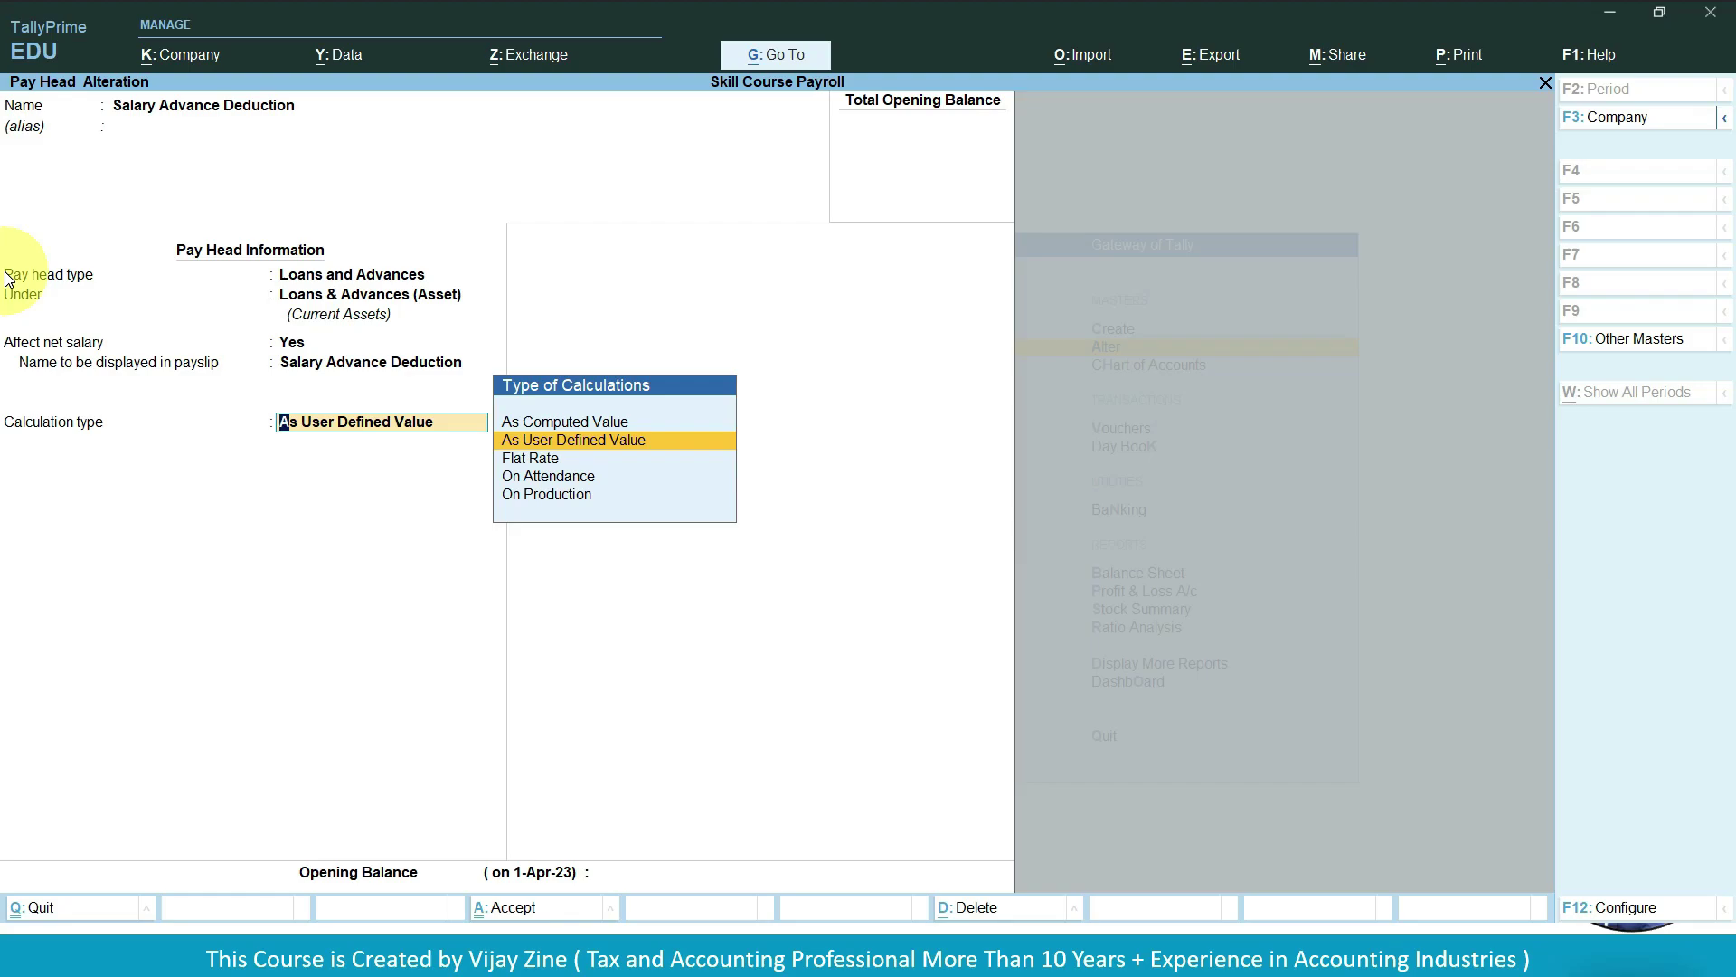
{"action": "key", "text": "Return"}
{"action": "key", "text": "Return"}
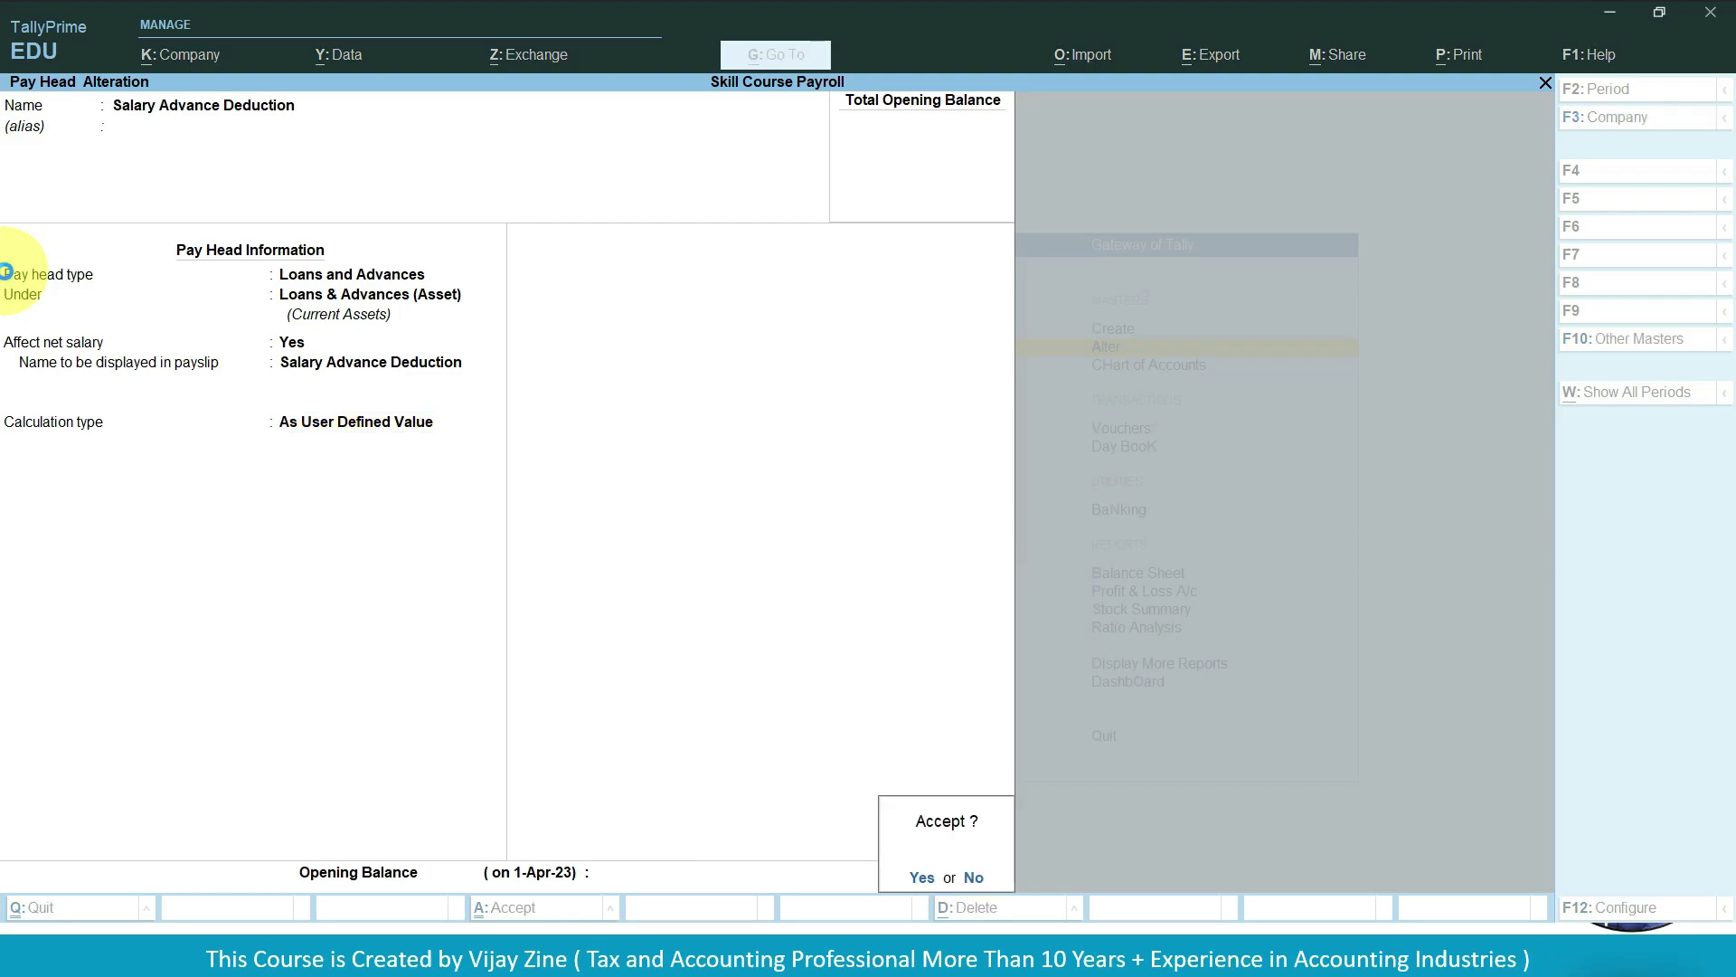
{"action": "key", "text": "Return"}
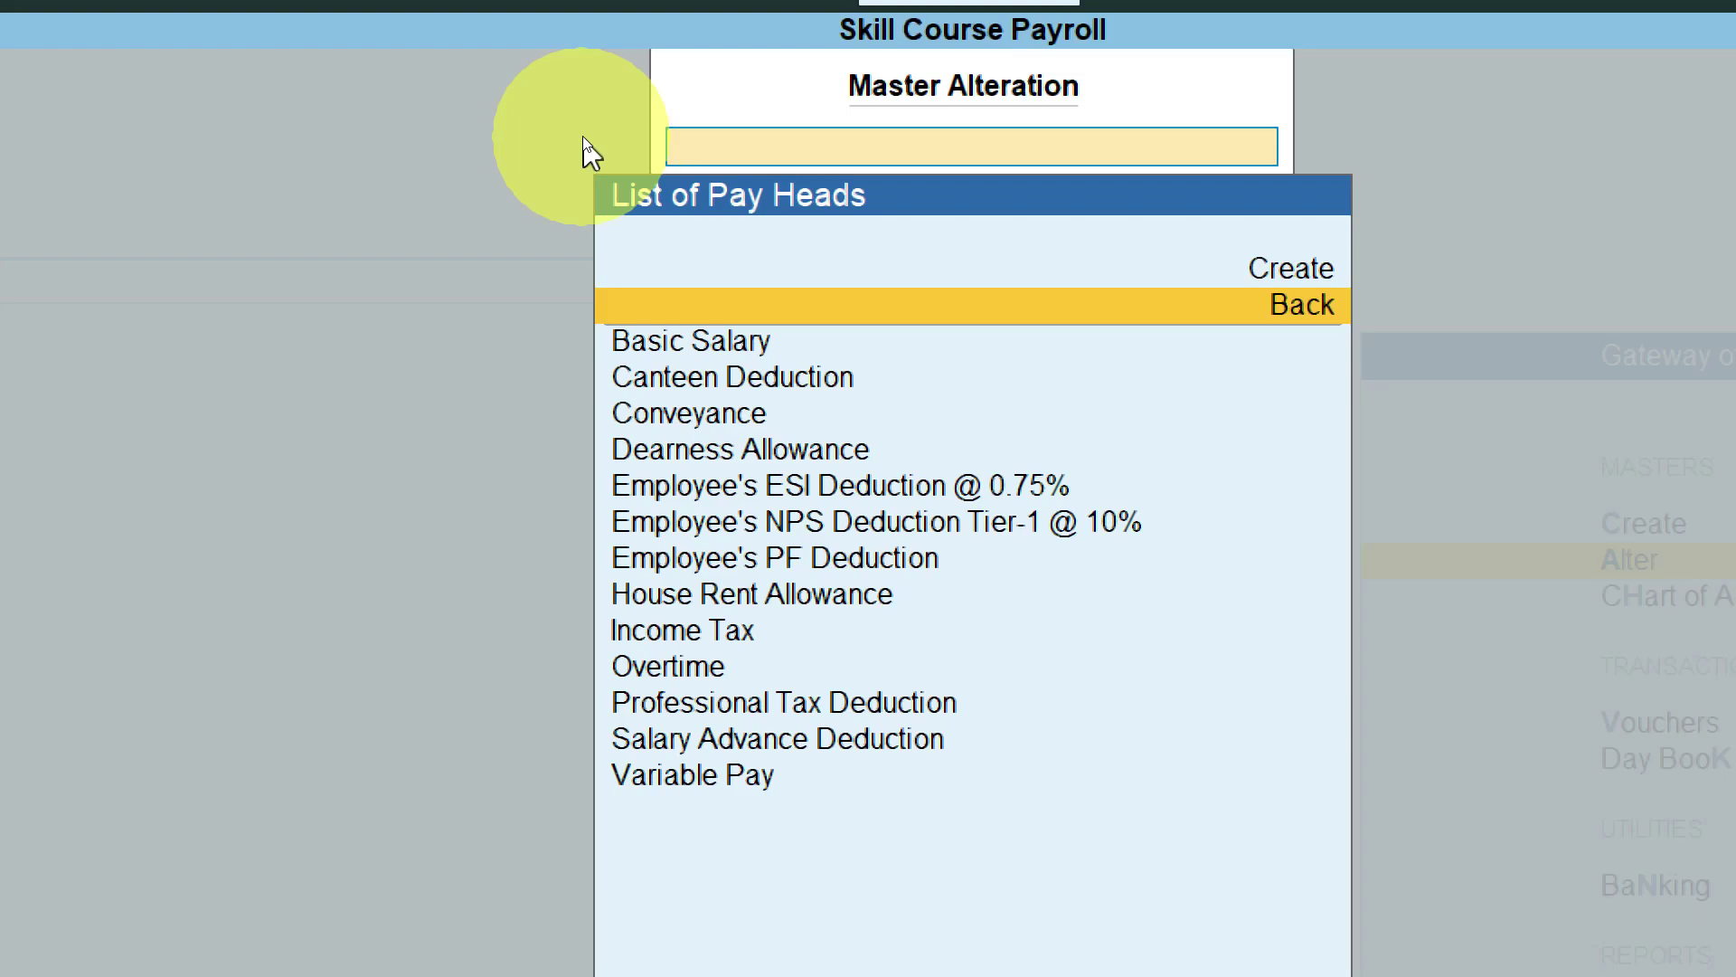
Open the Income Tax pay head for alteration.
{"action": "key", "text": "Down"}
{"action": "key", "text": "Down"}
{"action": "key", "text": "Down"}
{"action": "key", "text": "Down"}
{"action": "key", "text": "Down"}
{"action": "key", "text": "Down"}
{"action": "key", "text": "Down"}
{"action": "key", "text": "Down"}
{"action": "key", "text": "Down"}
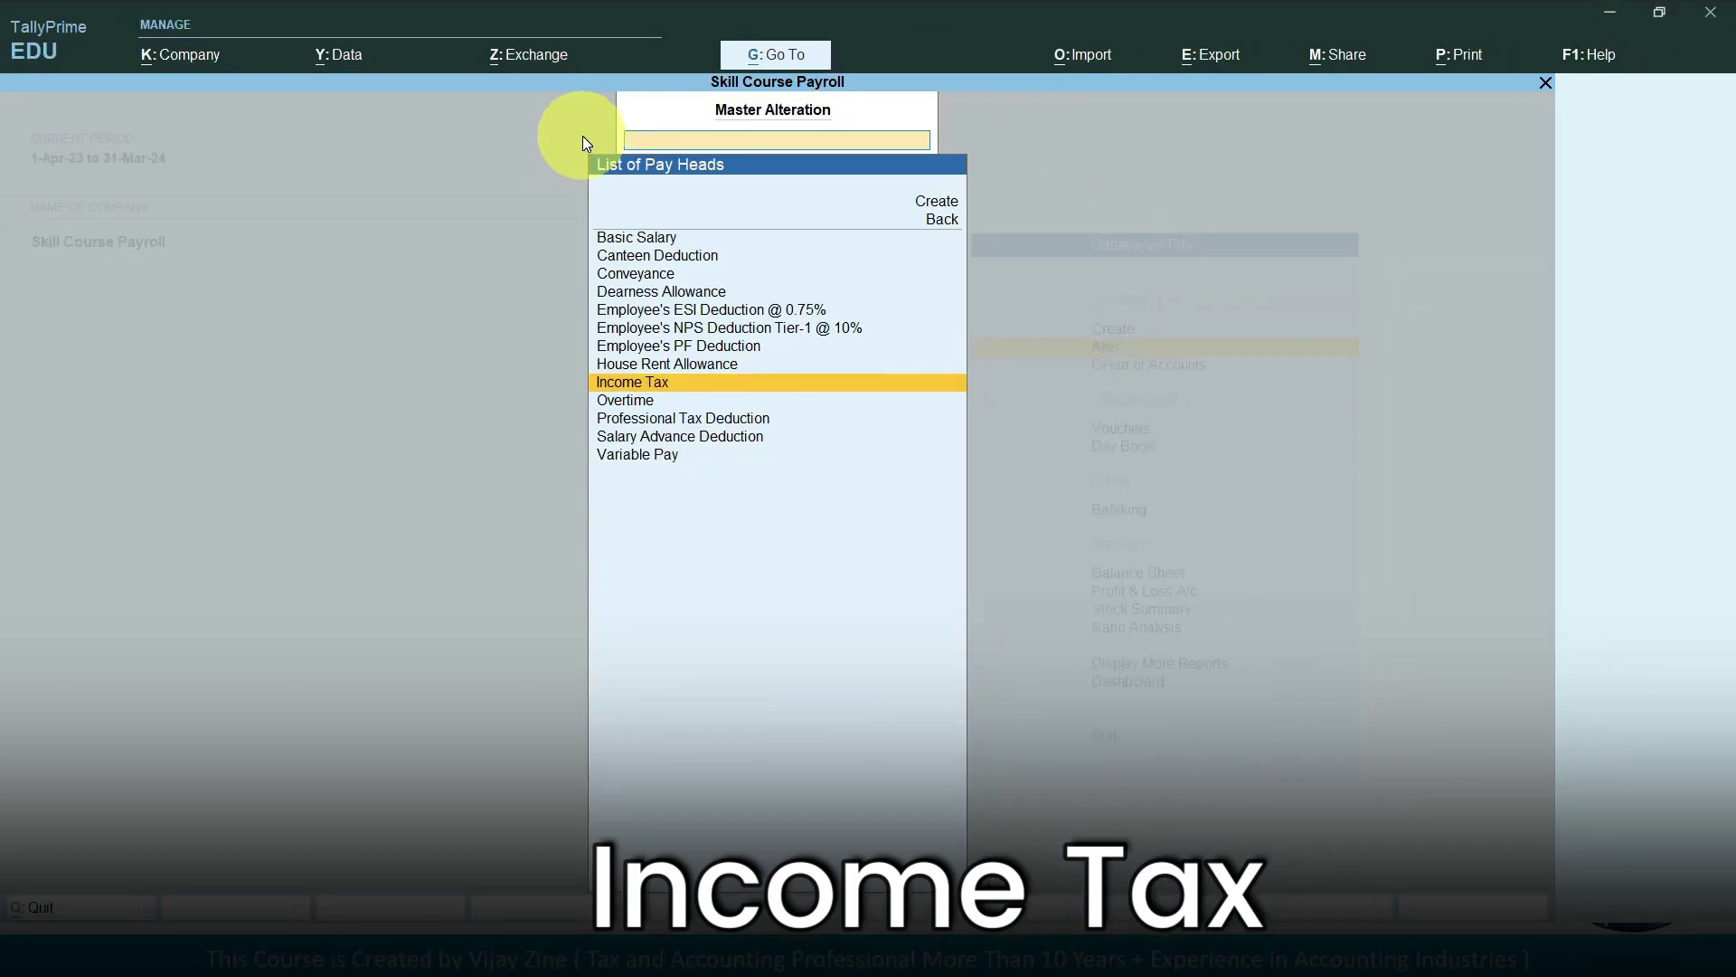
{"action": "key", "text": "Return"}
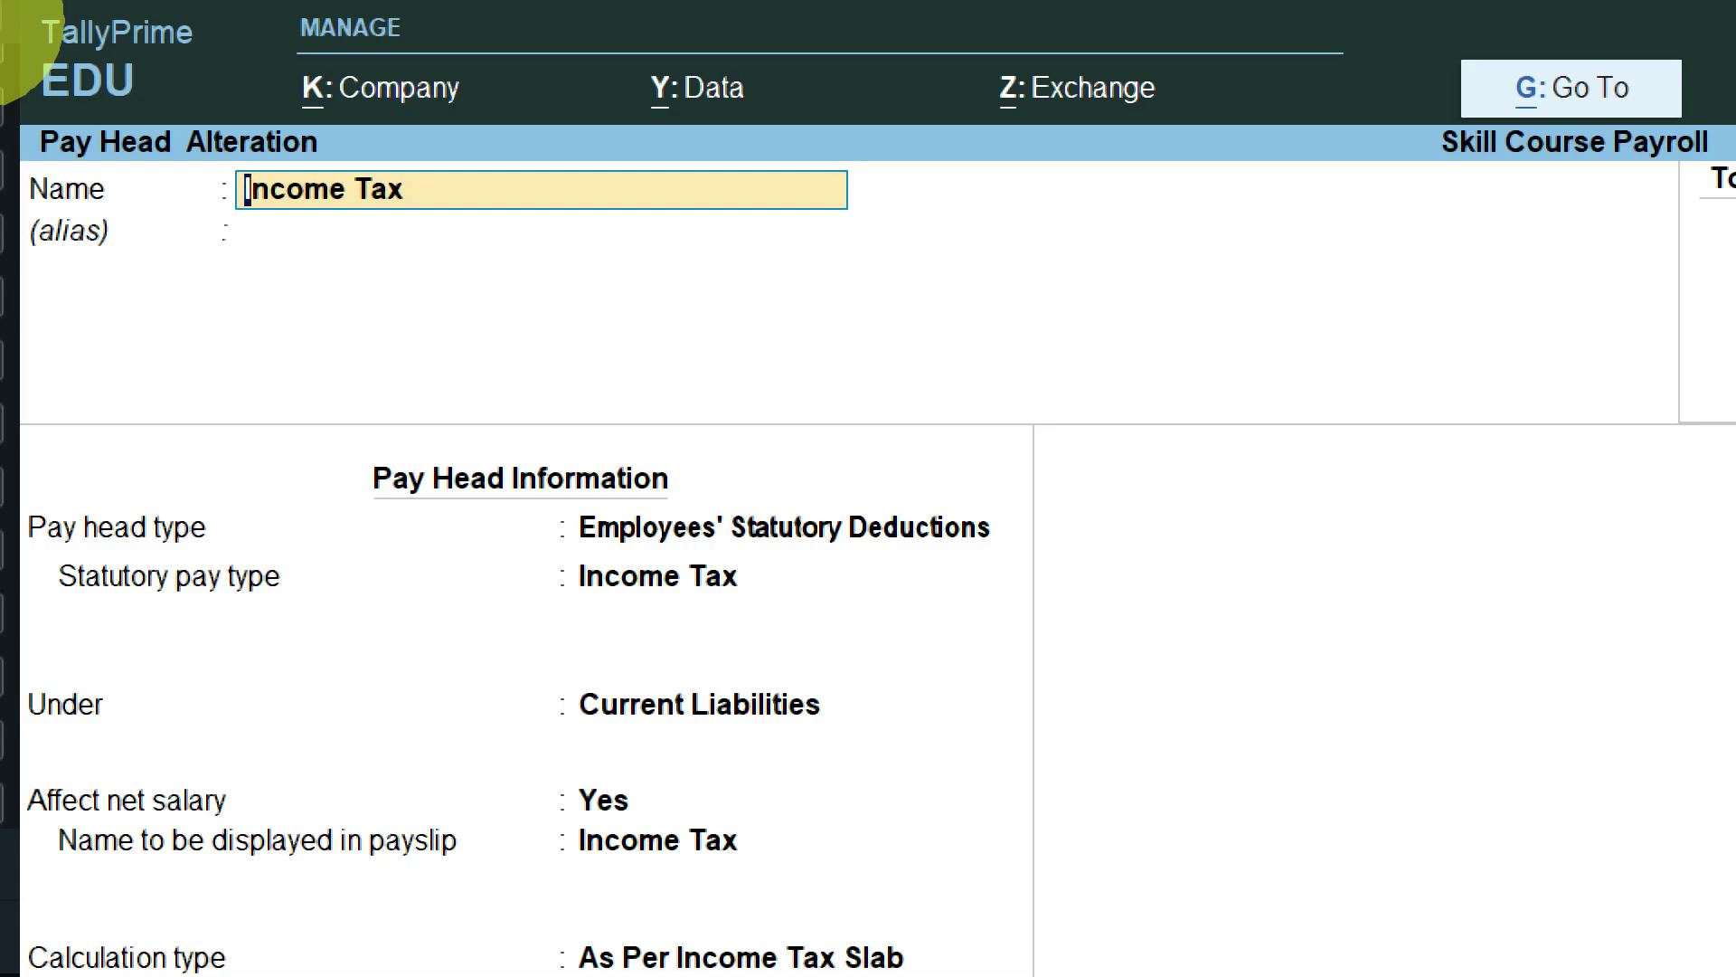
Choose Employees' Statutory Deductions with statutory pay type Income Tax, keep Current Liabilities, net salary Yes and period Months, and accept the Income Tax pay head.
{"action": "key", "text": "Return"}
{"action": "key", "text": "Return"}
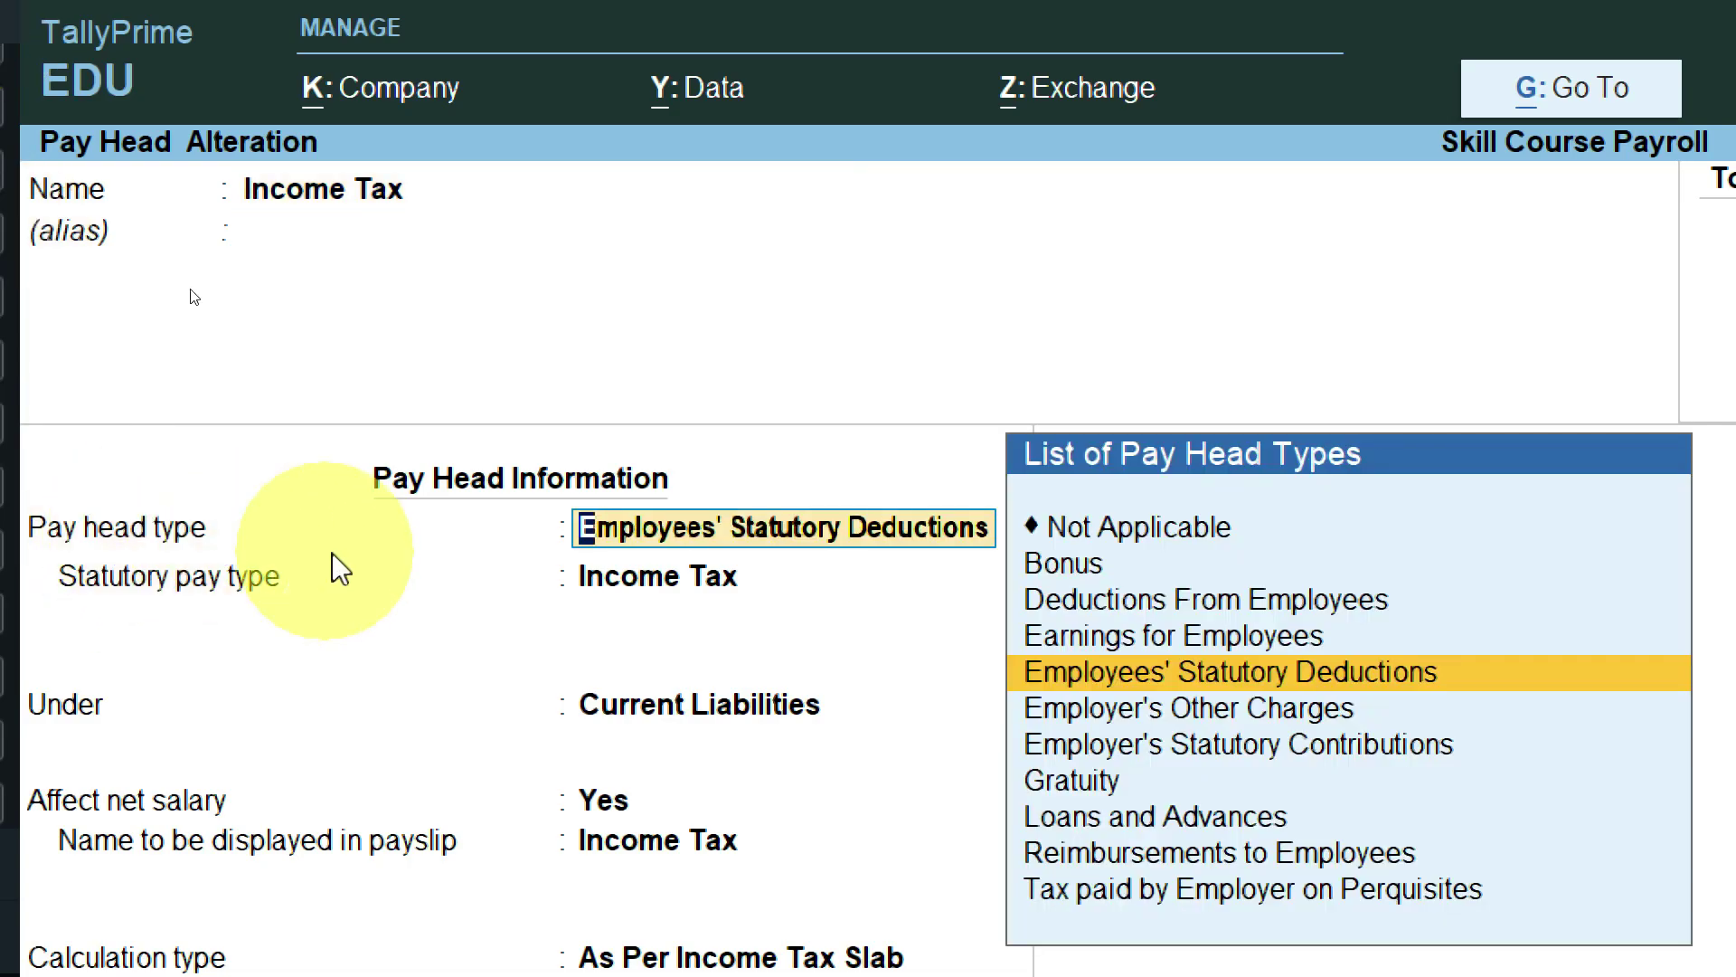
{"action": "left_click", "coordinate": [1094, 682]}
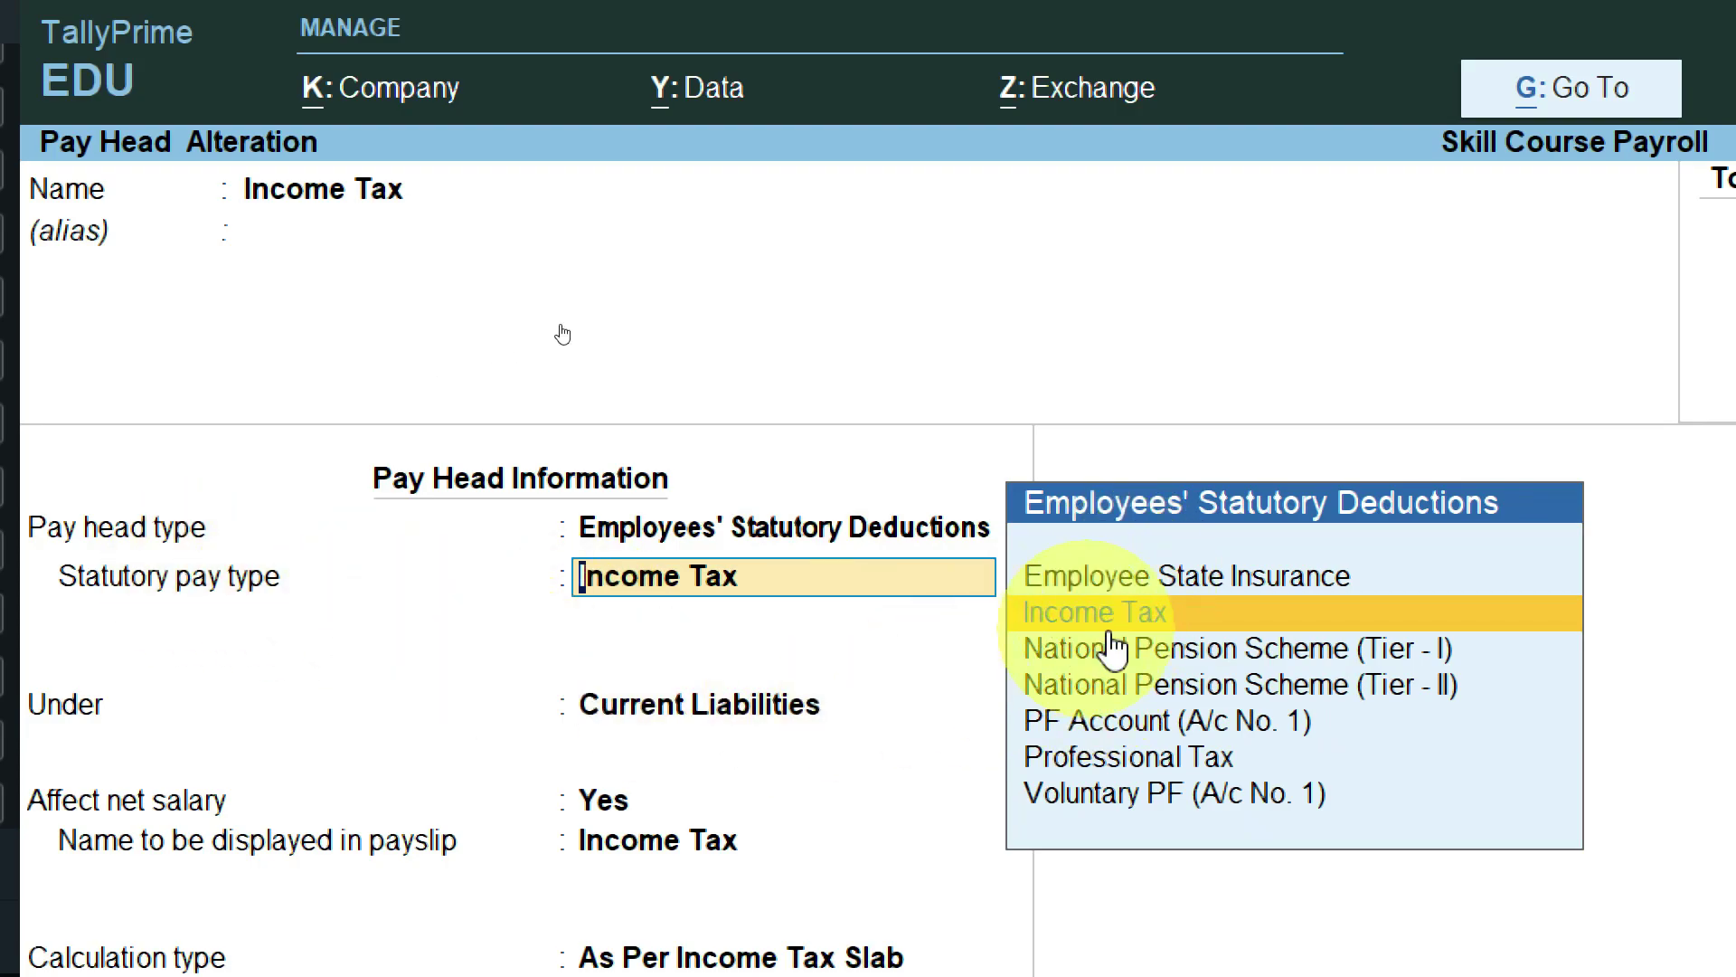
{"action": "left_click", "coordinate": [1160, 628]}
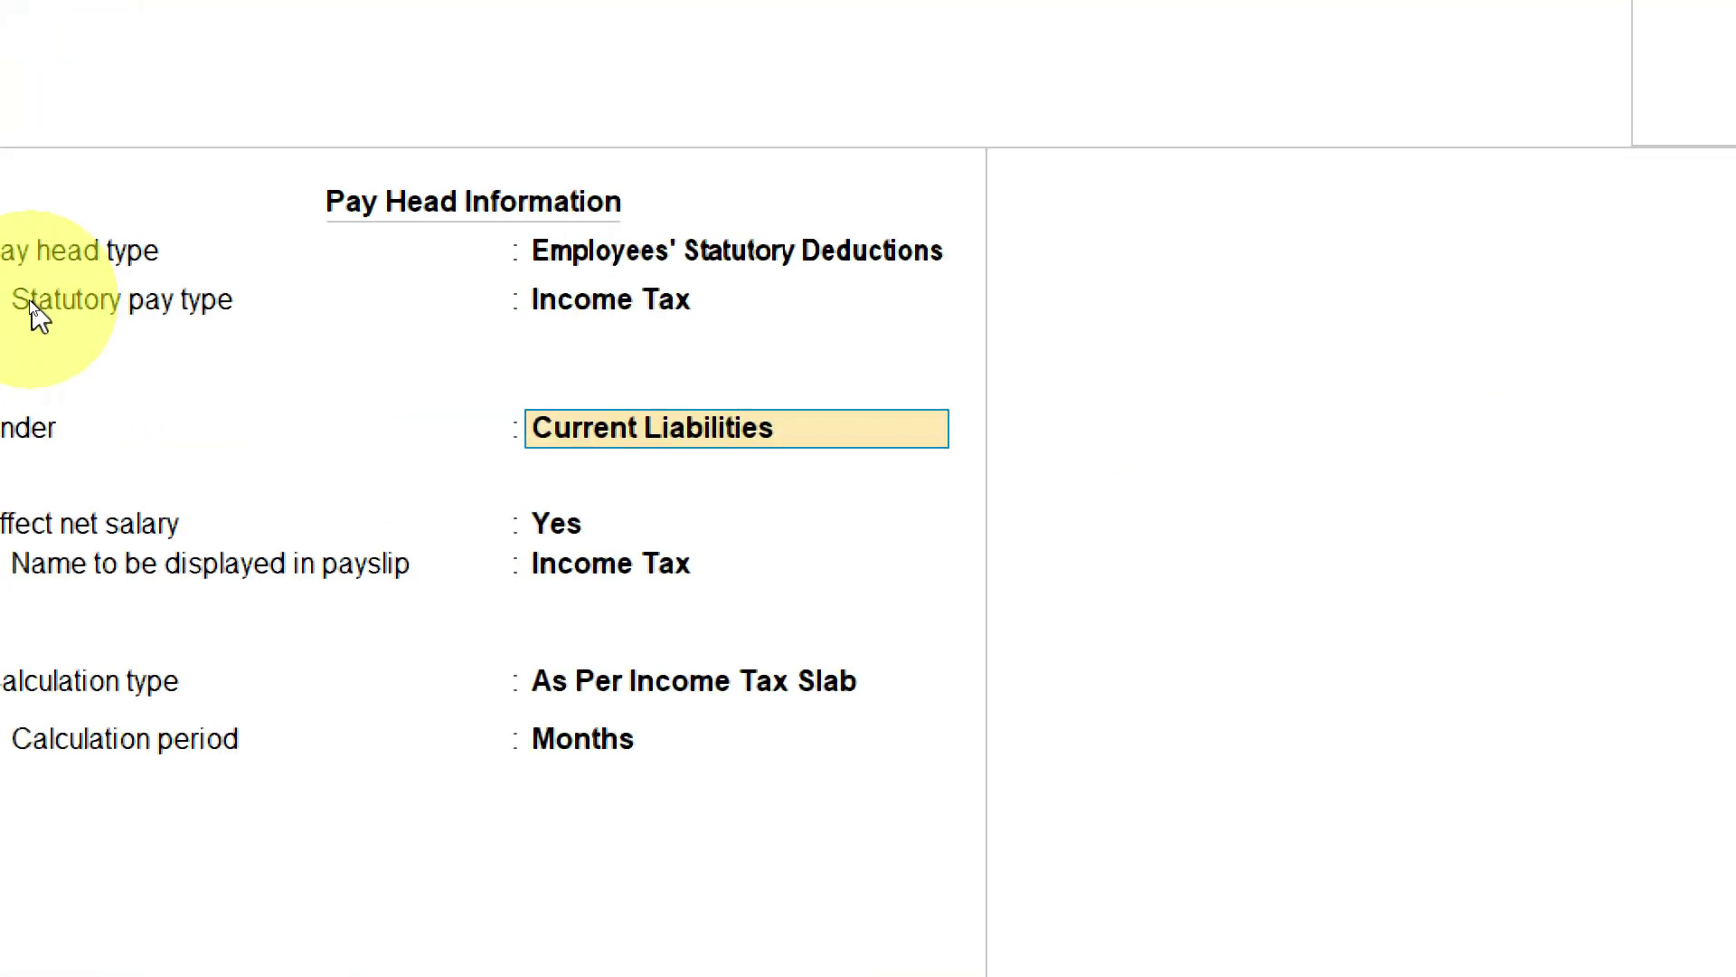
{"action": "key", "text": "Return"}
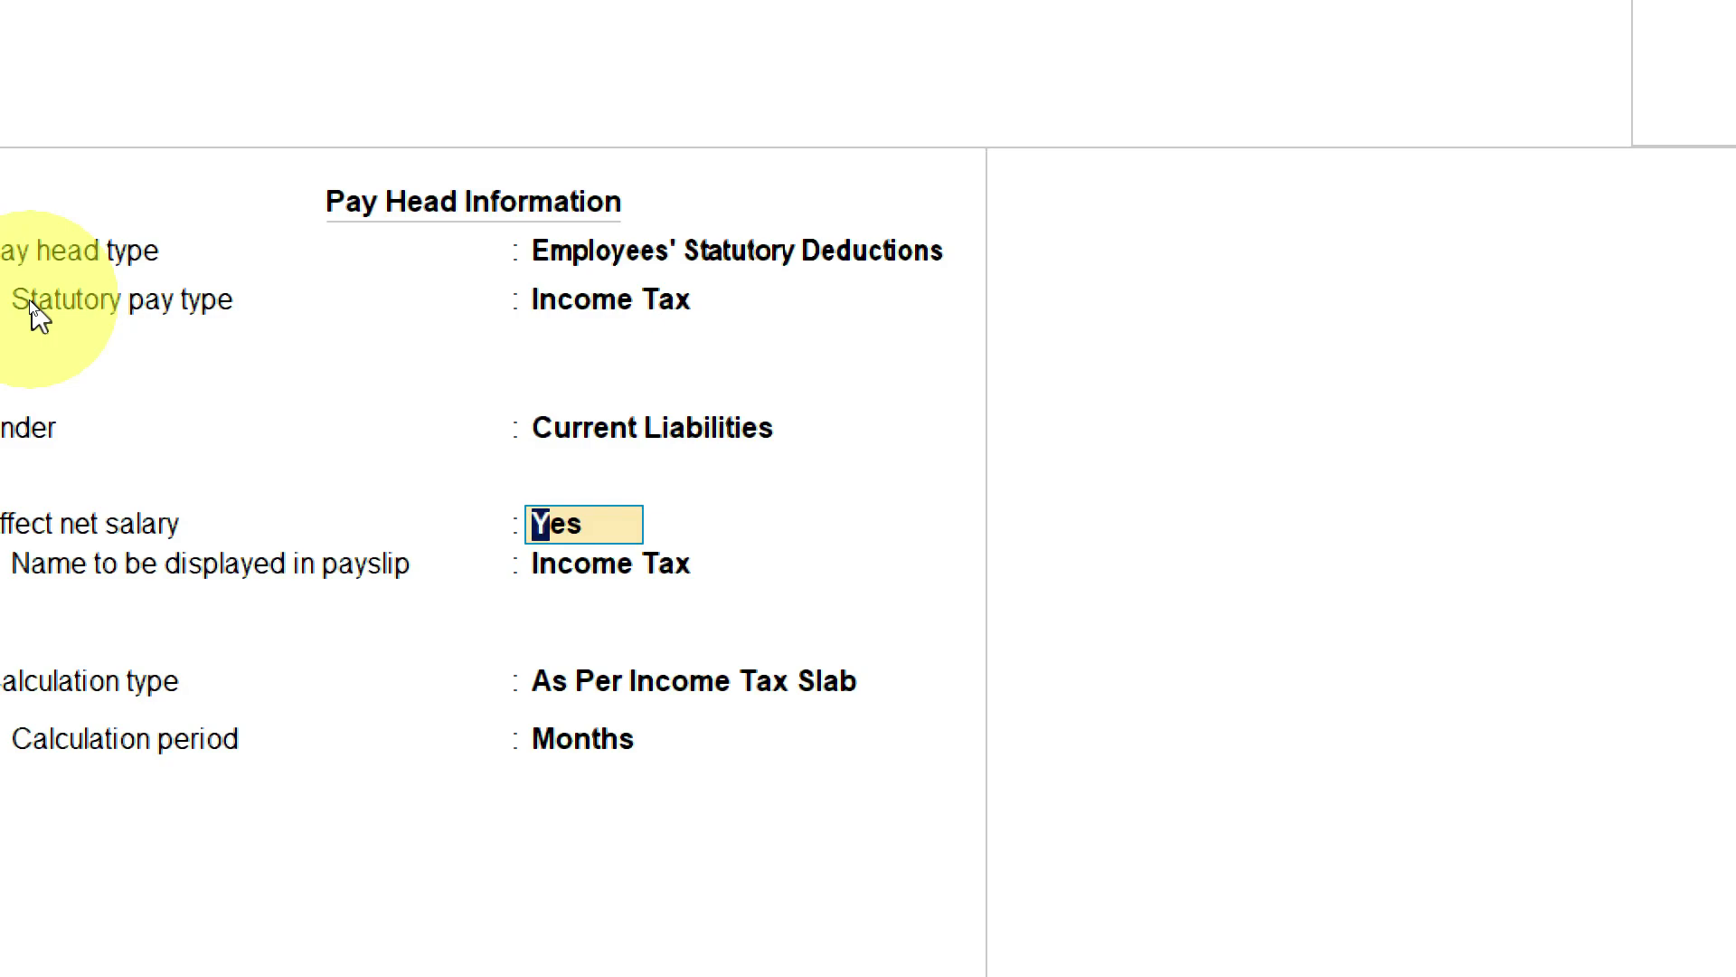
{"action": "key", "text": "Return"}
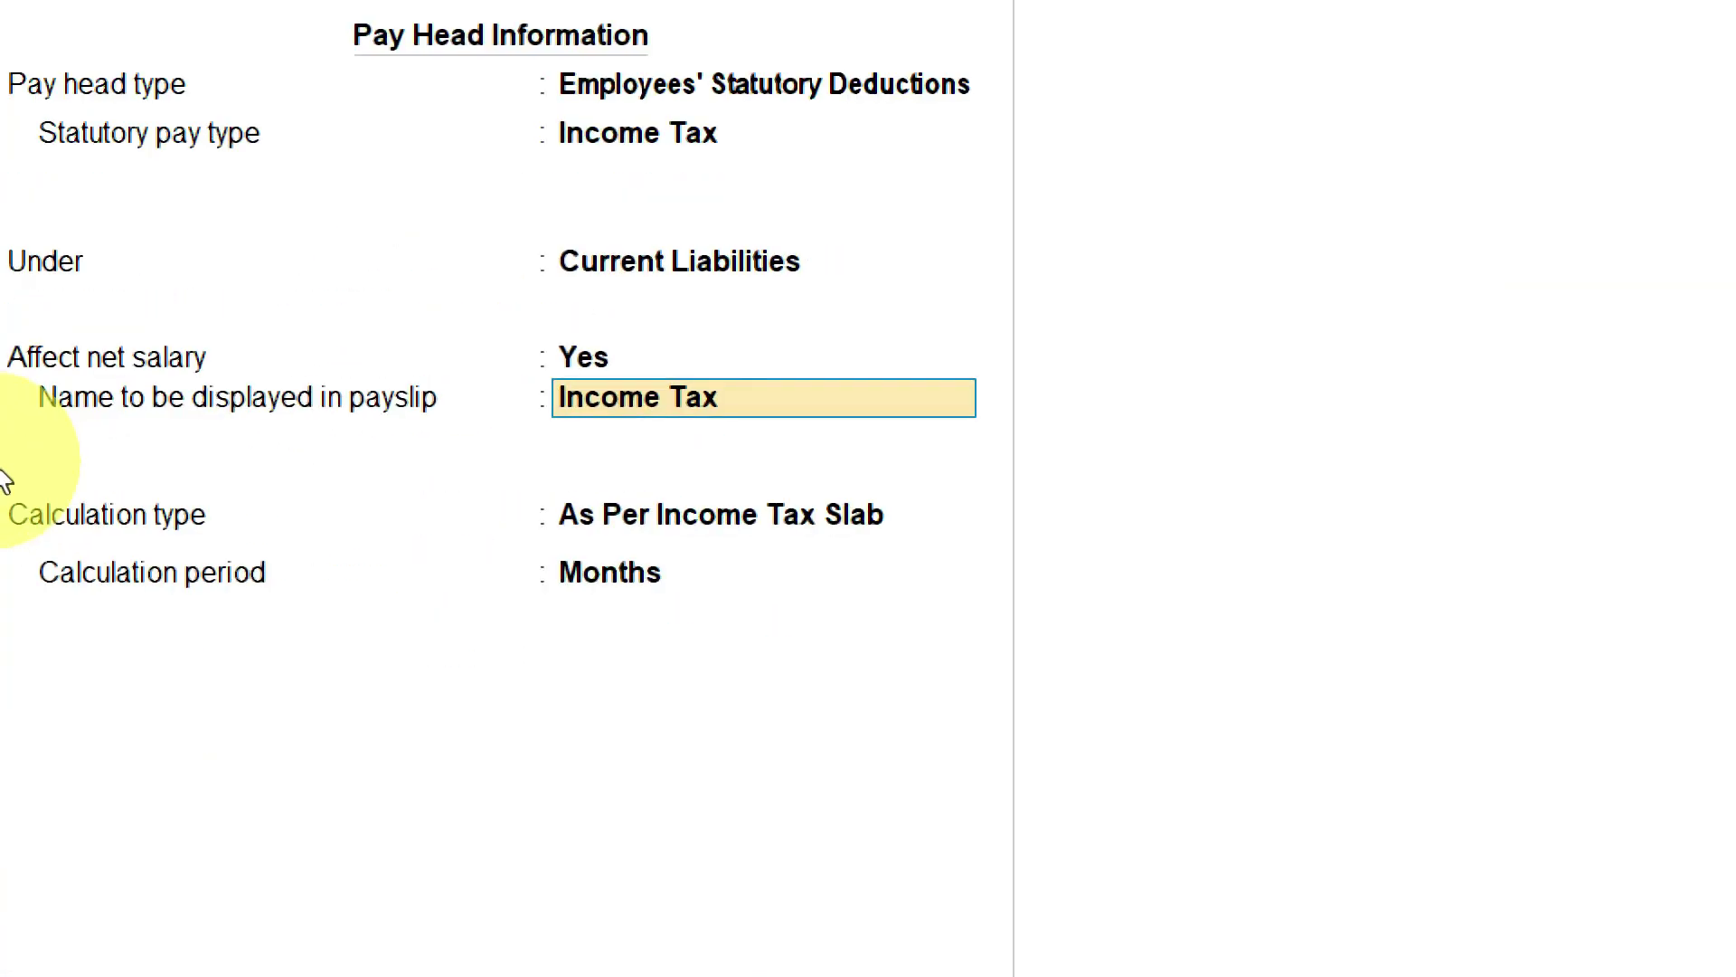
{"action": "key", "text": "Return"}
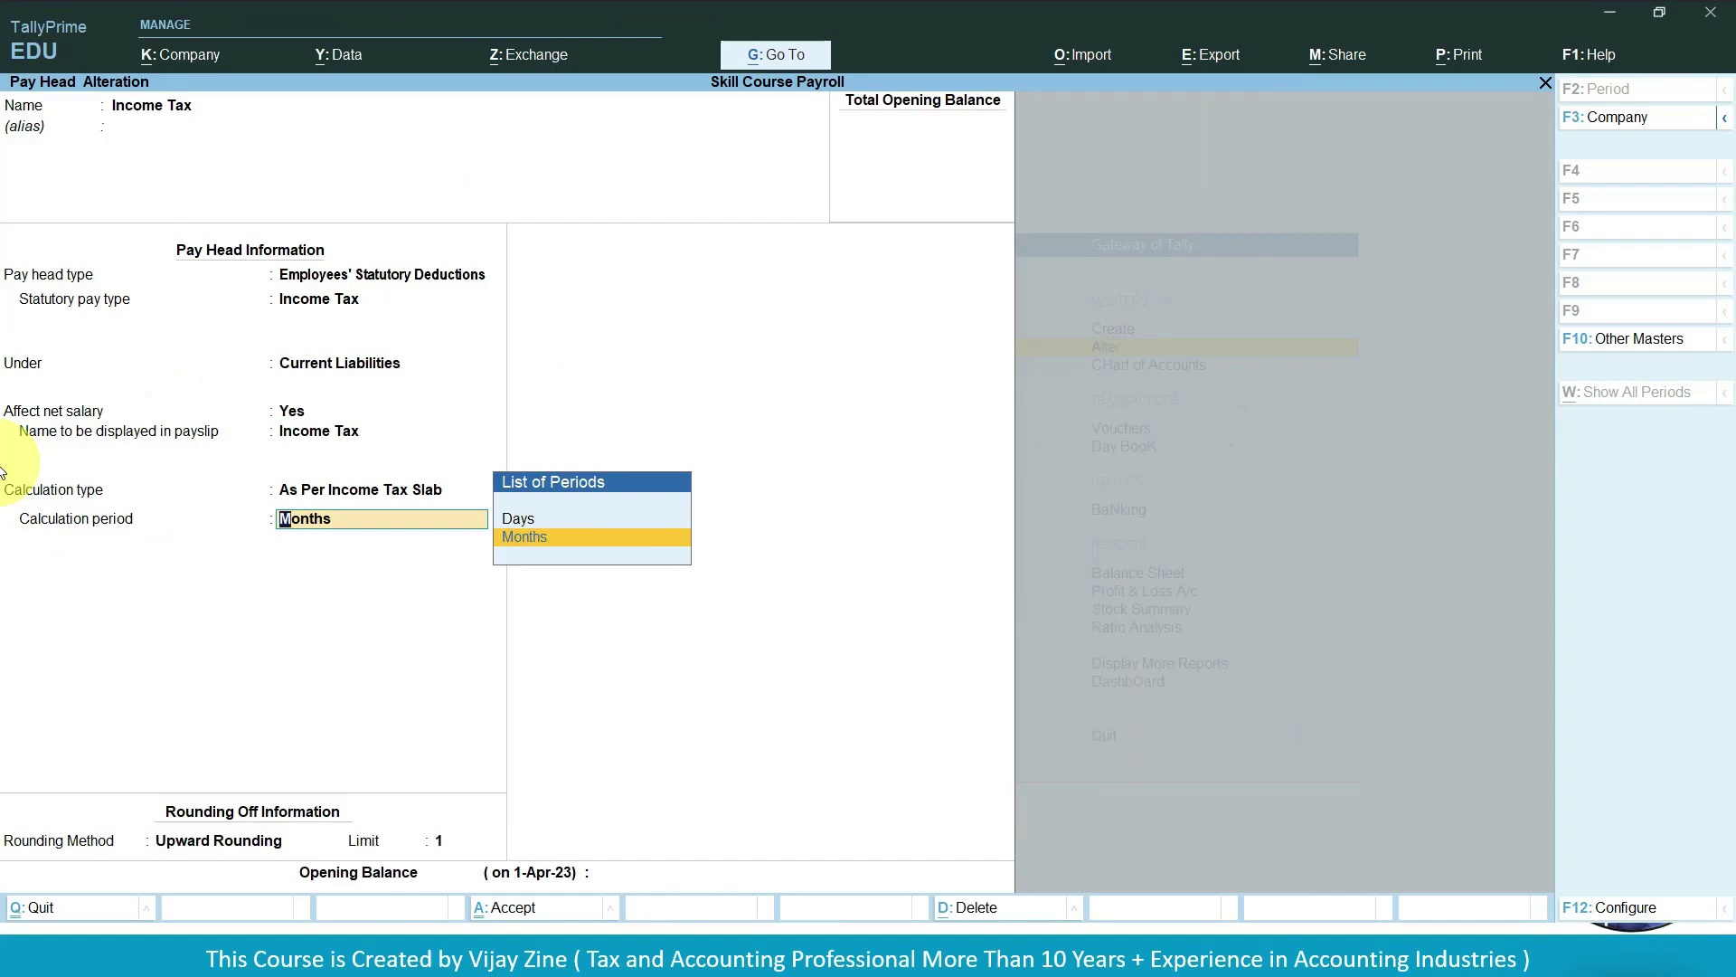
{"action": "key", "text": "Return"}
{"action": "key", "text": "Return"}
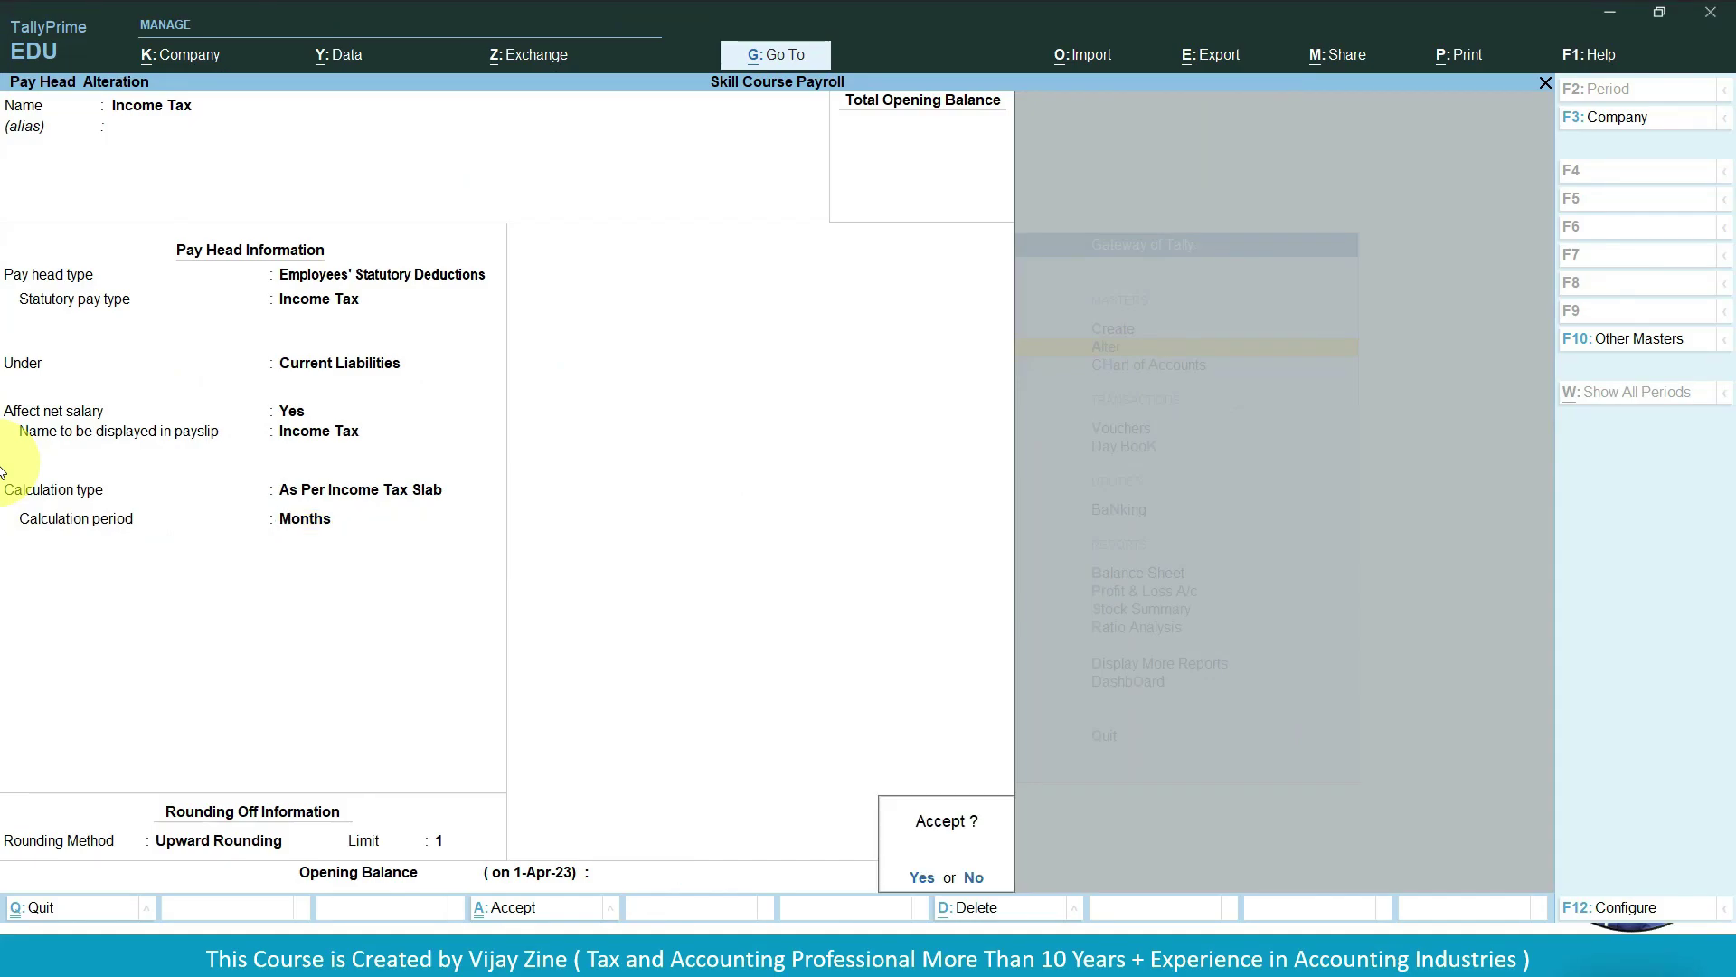
{"action": "key", "text": "Return"}
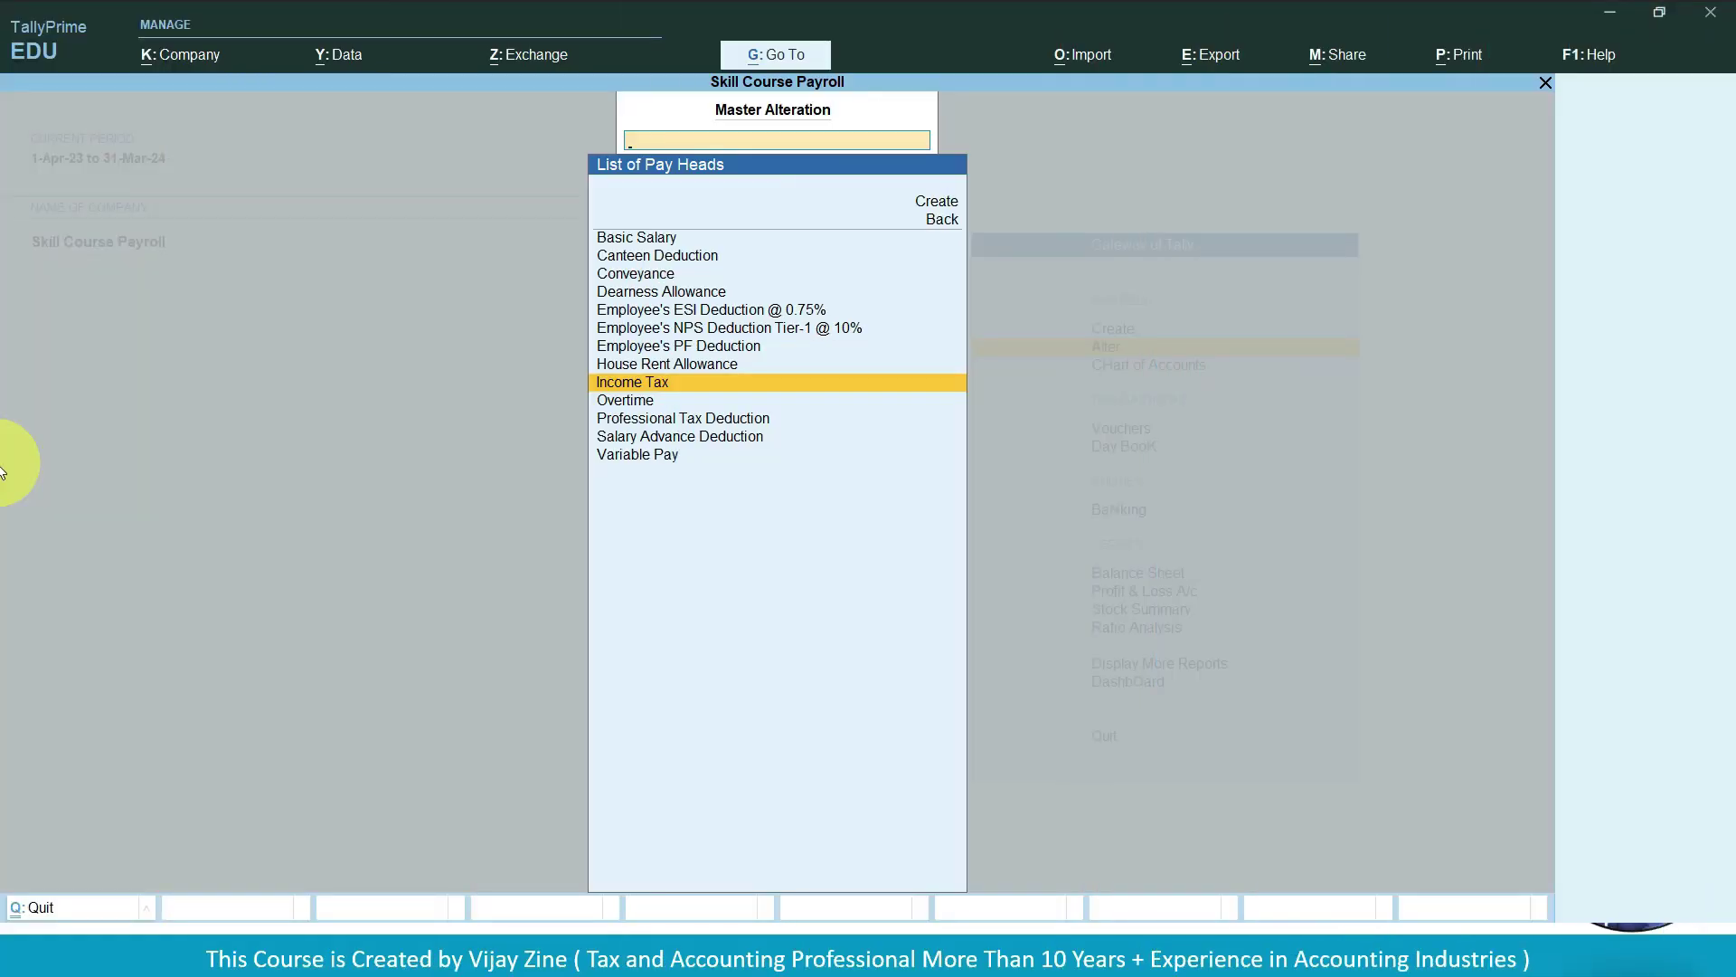
Open the Employee's PF Deduction pay head for alteration.
{"action": "key", "text": "Up"}
{"action": "key", "text": "Up"}
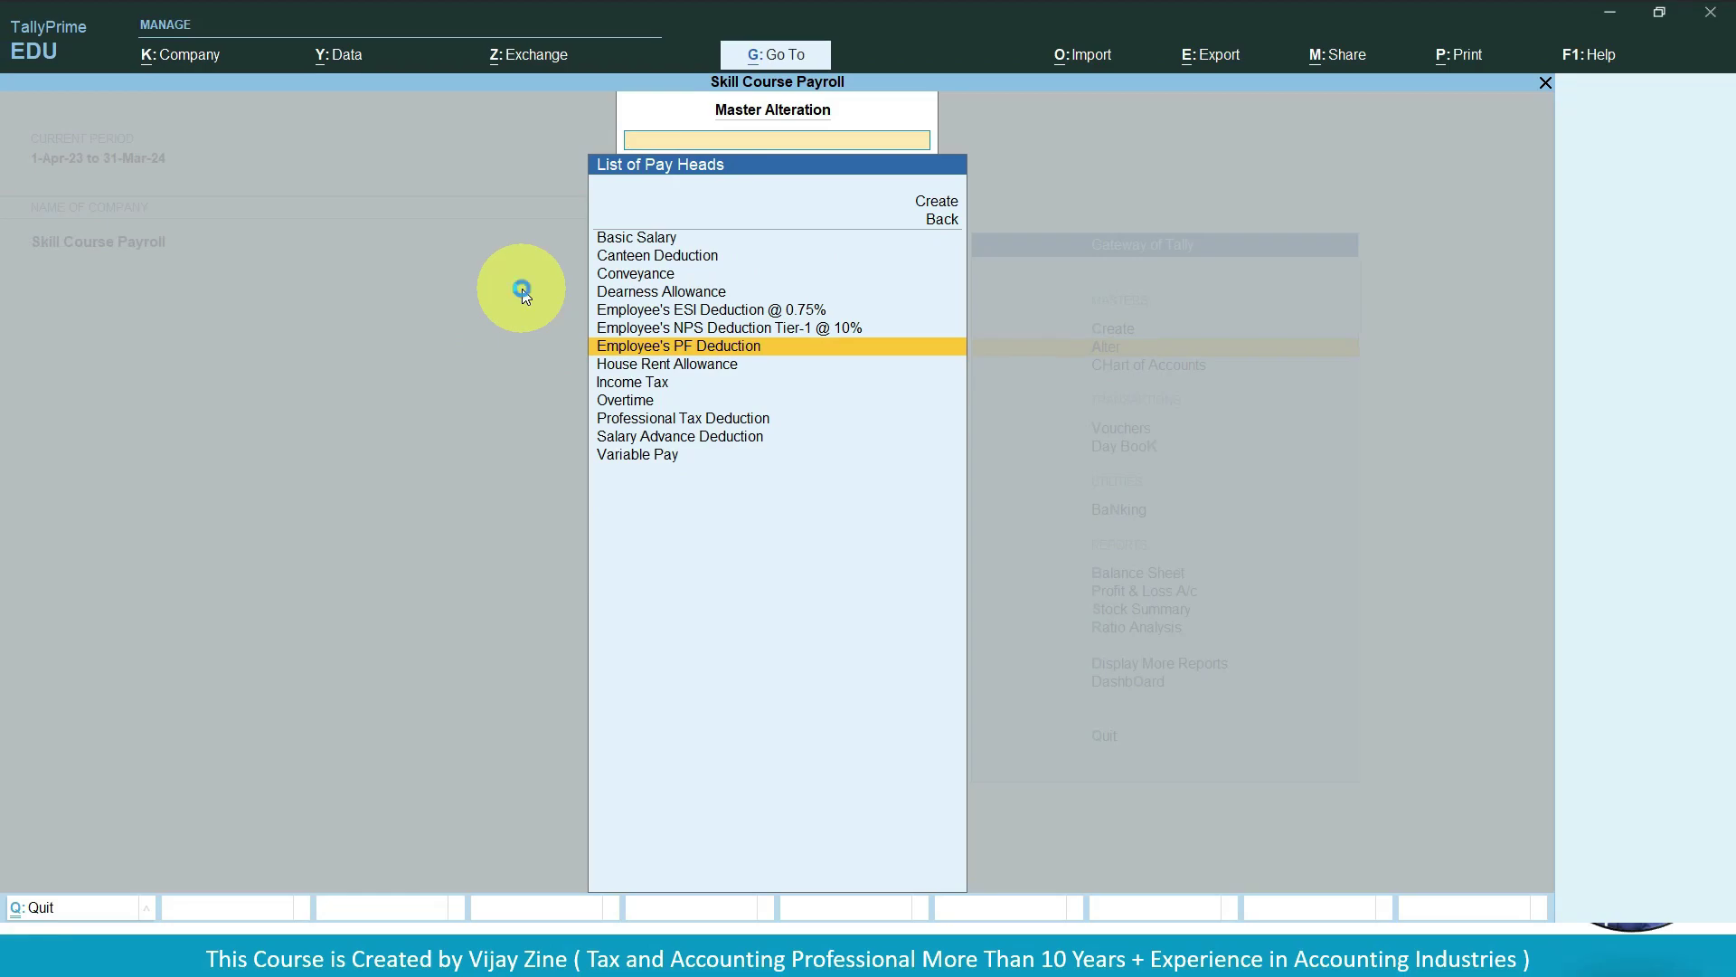
{"action": "key", "text": "Return"}
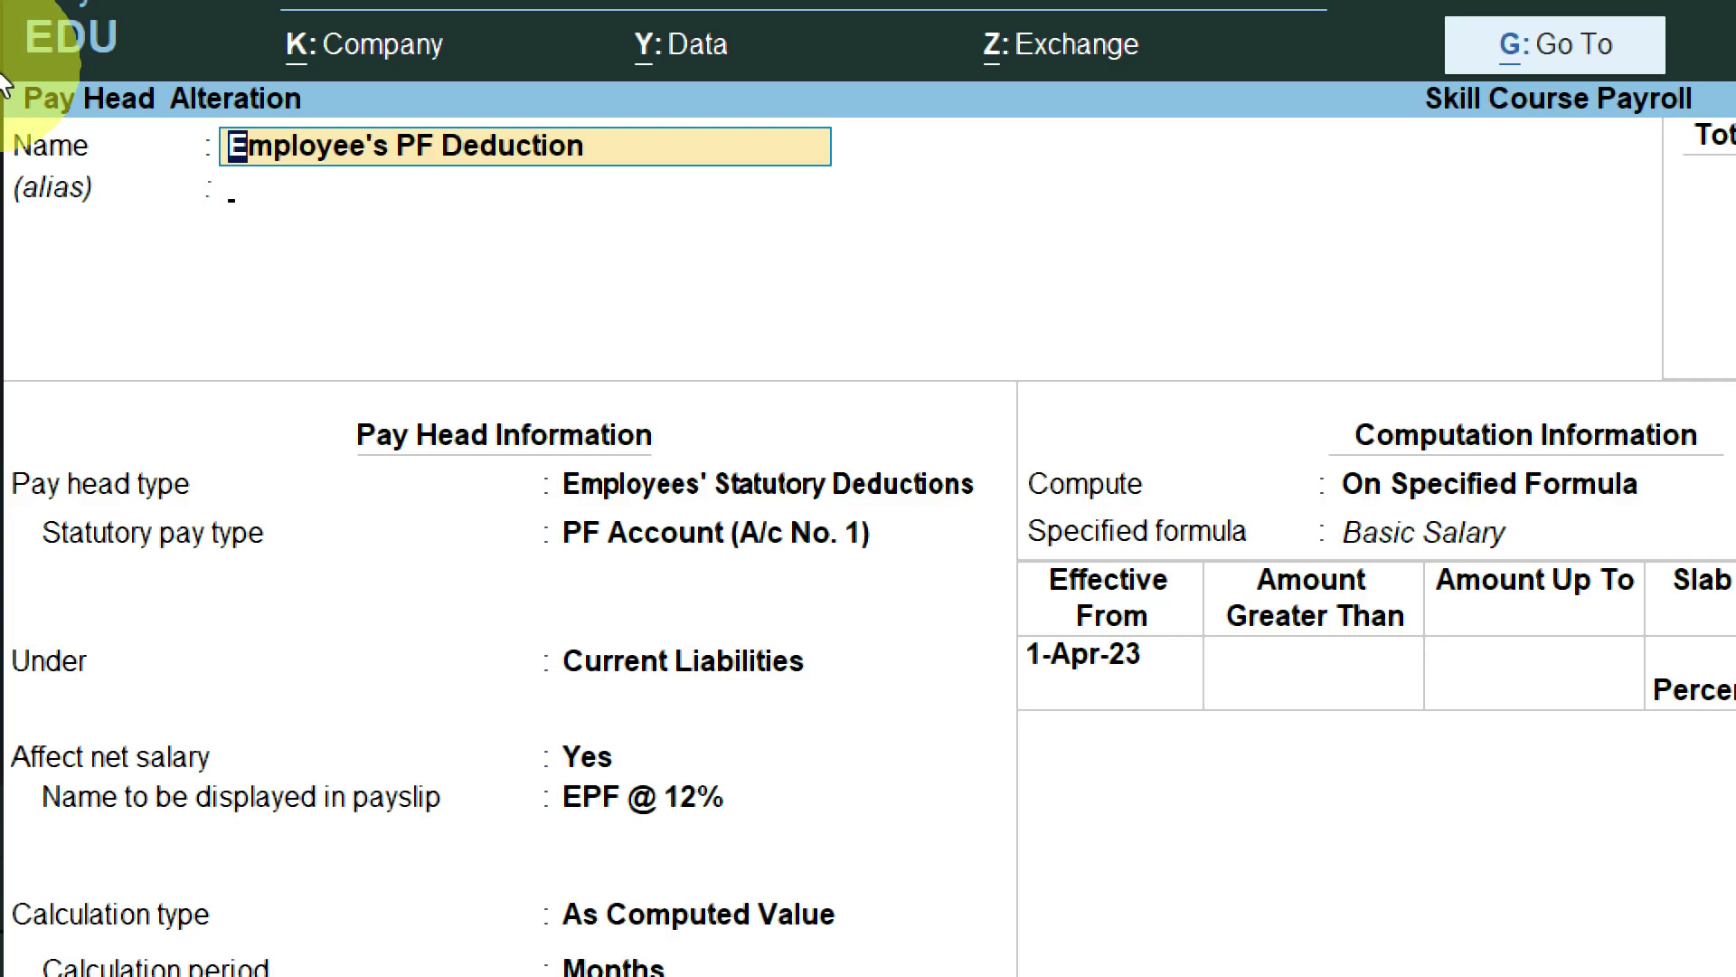
Keep Employees' Statutory Deductions, PF Account (A/c No. 1), Current Liabilities, net salary Yes, payslip name EPF @ 12% and rounding Not Applicable for the PF pay head.
{"action": "key", "text": "Return"}
{"action": "key", "text": "Return"}
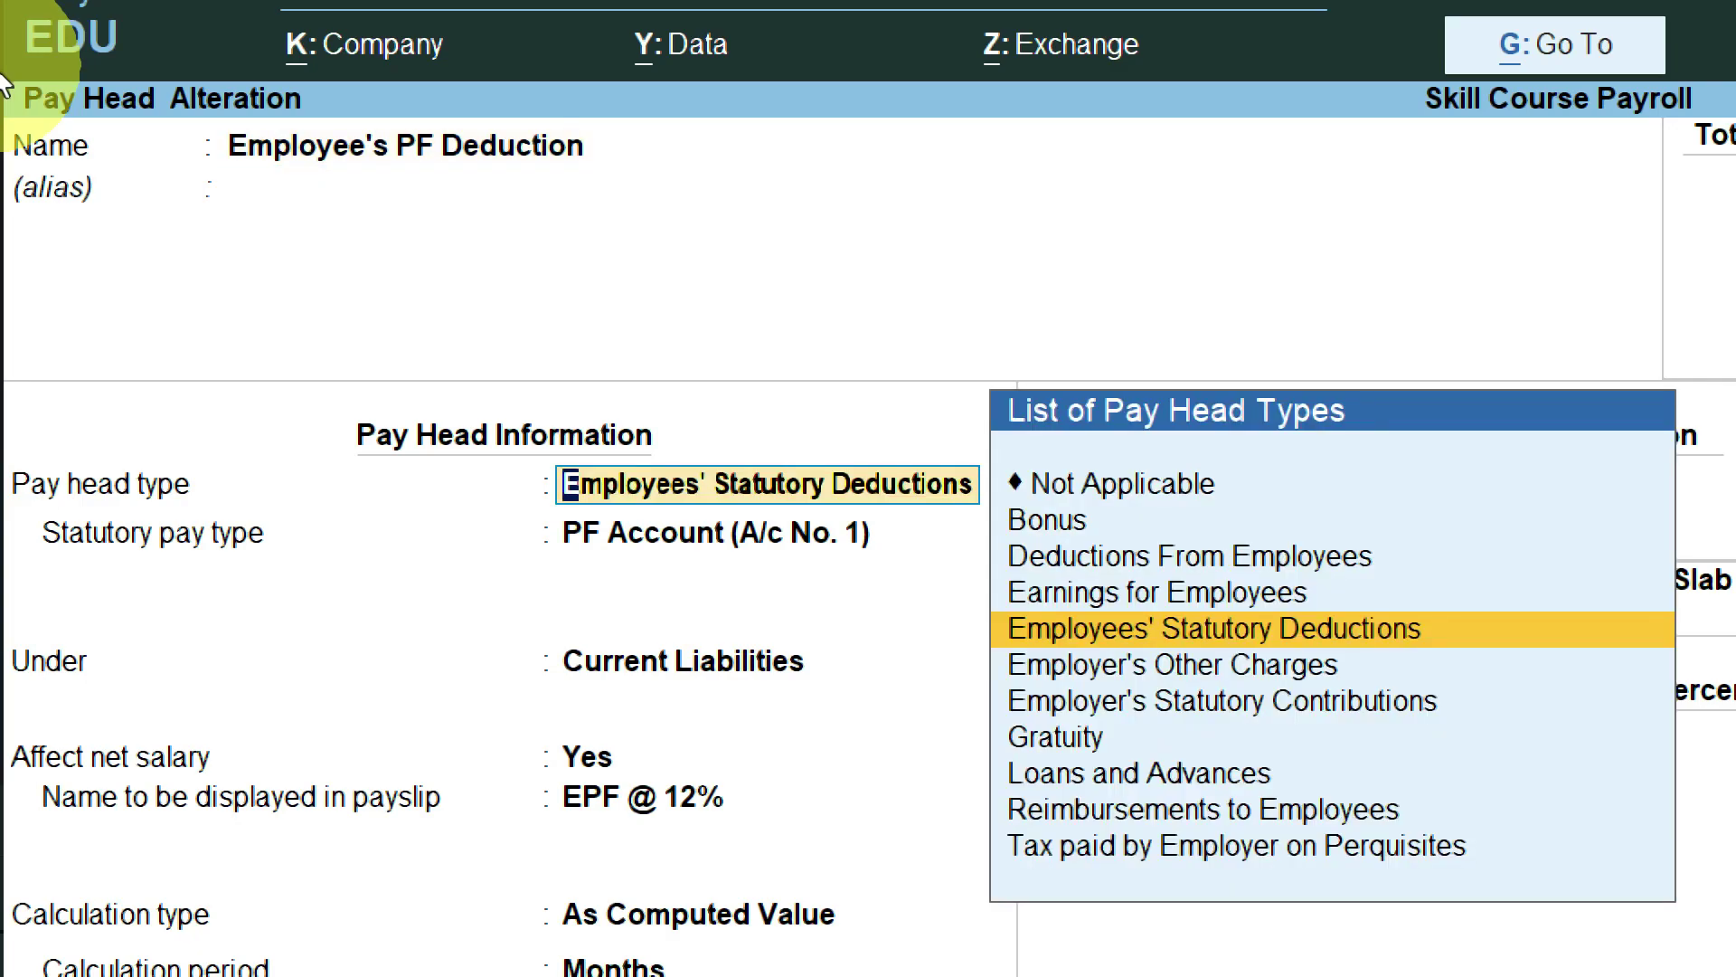
{"action": "key", "text": "Return"}
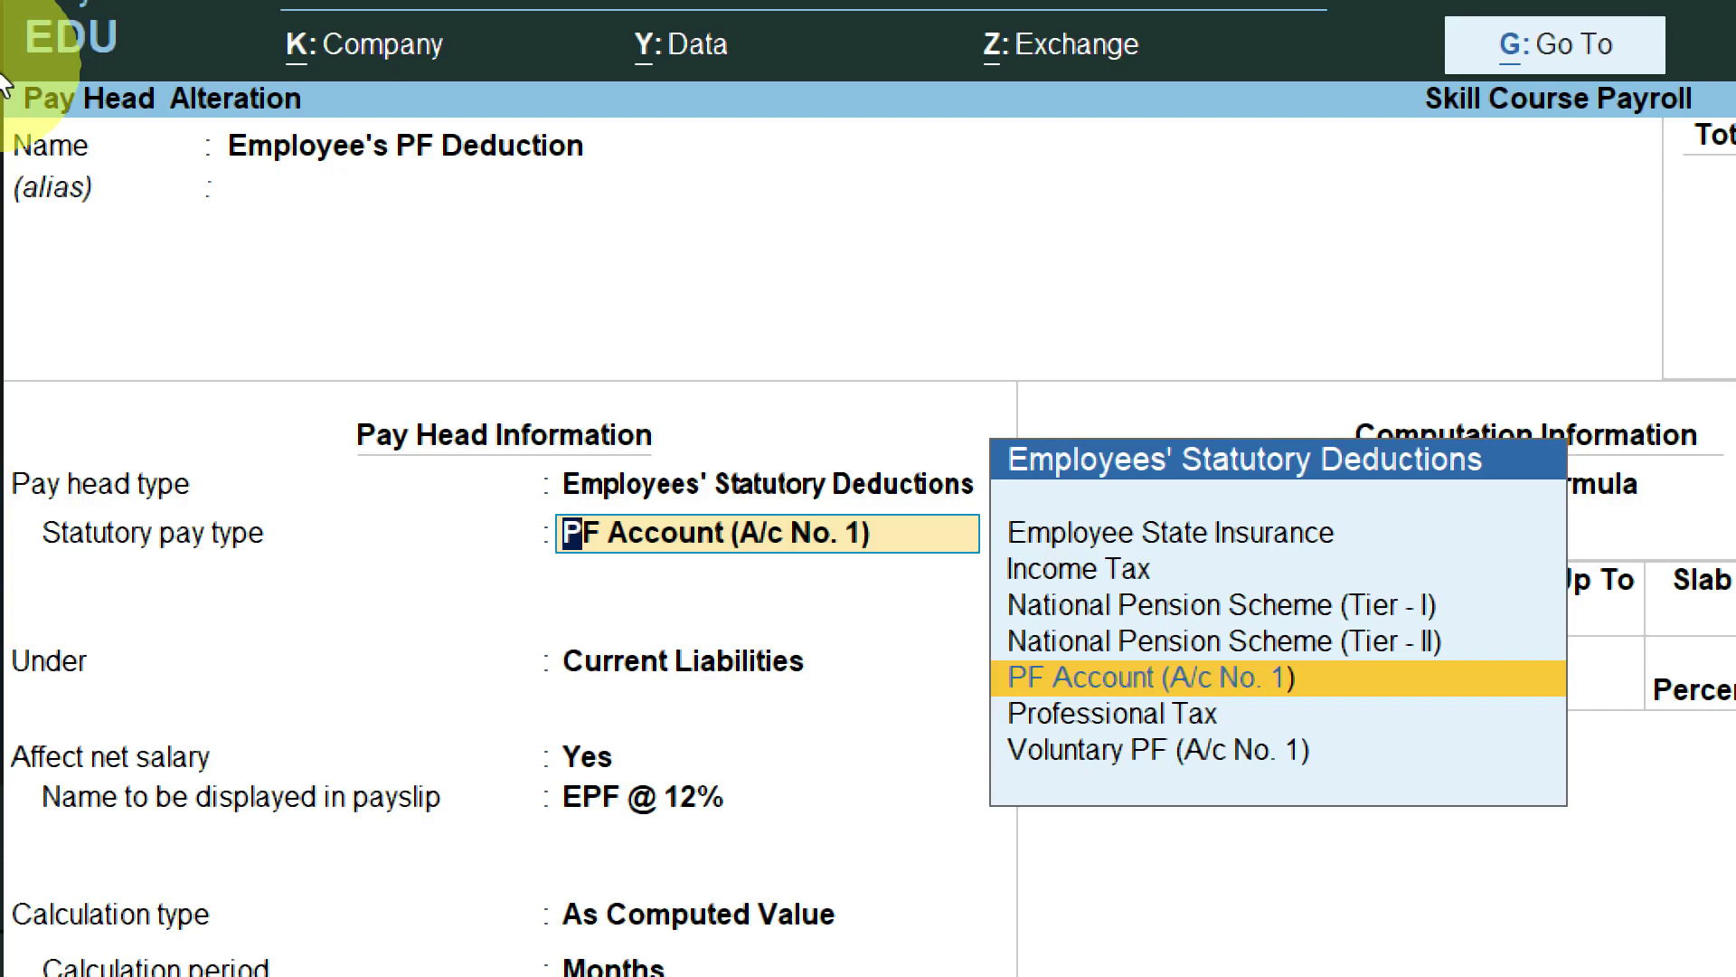
{"action": "left_click", "coordinate": [1158, 679]}
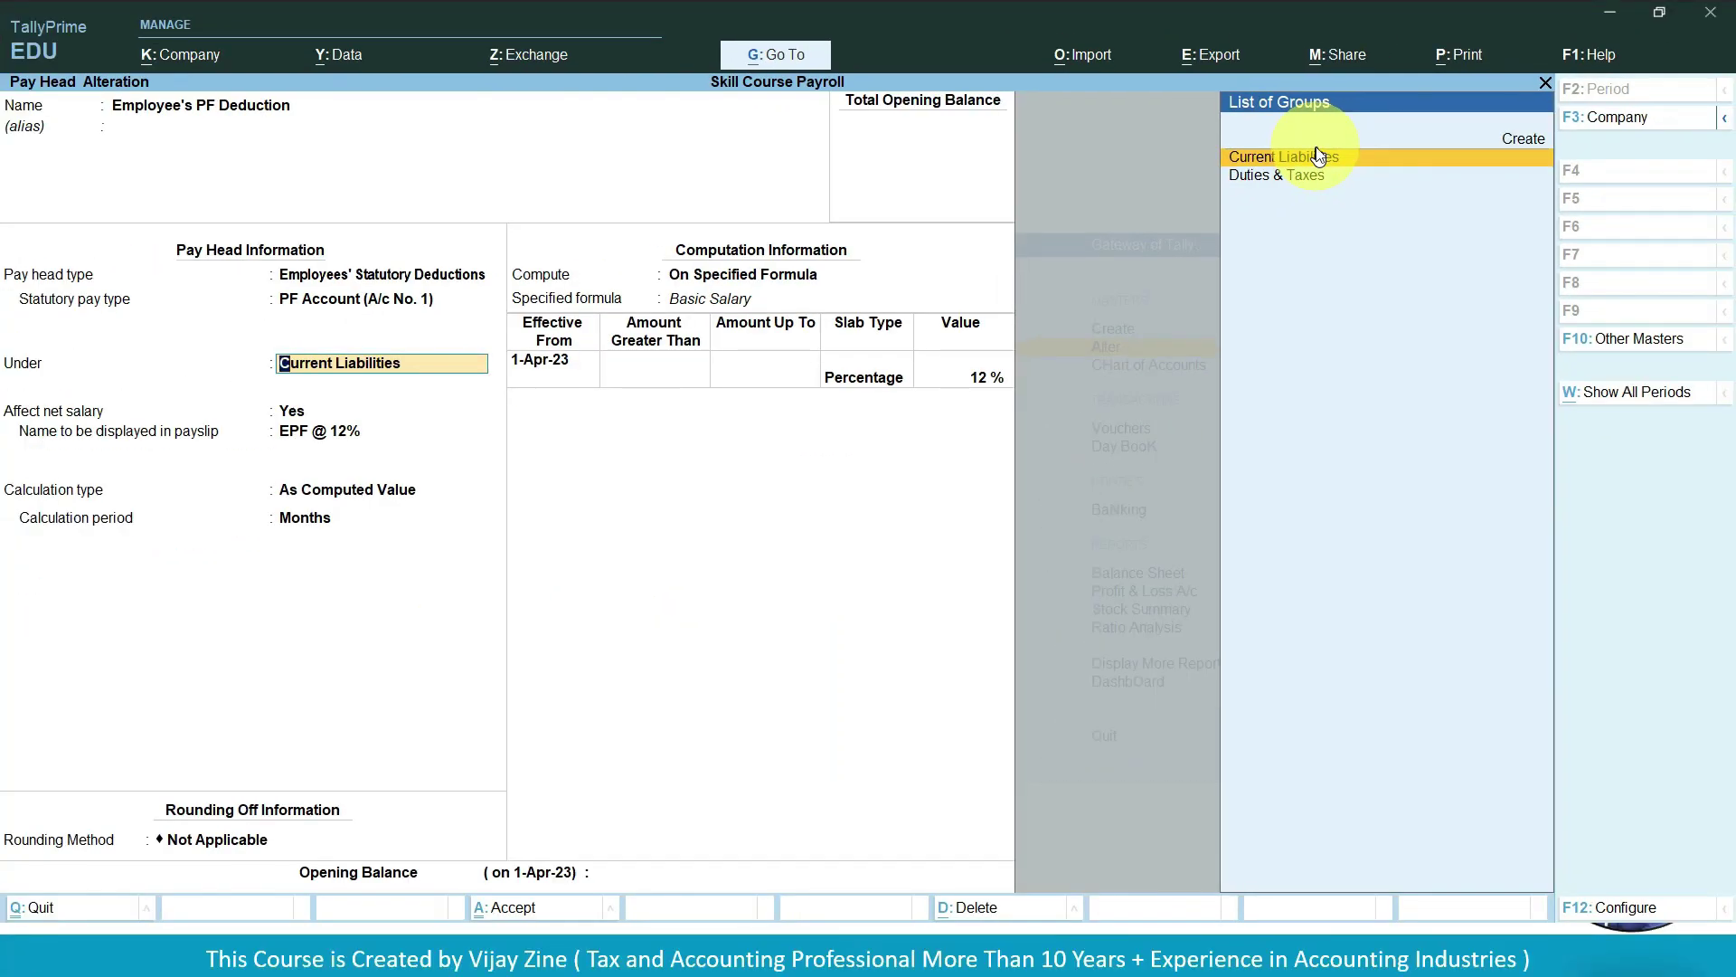
{"action": "left_click", "coordinate": [1319, 164]}
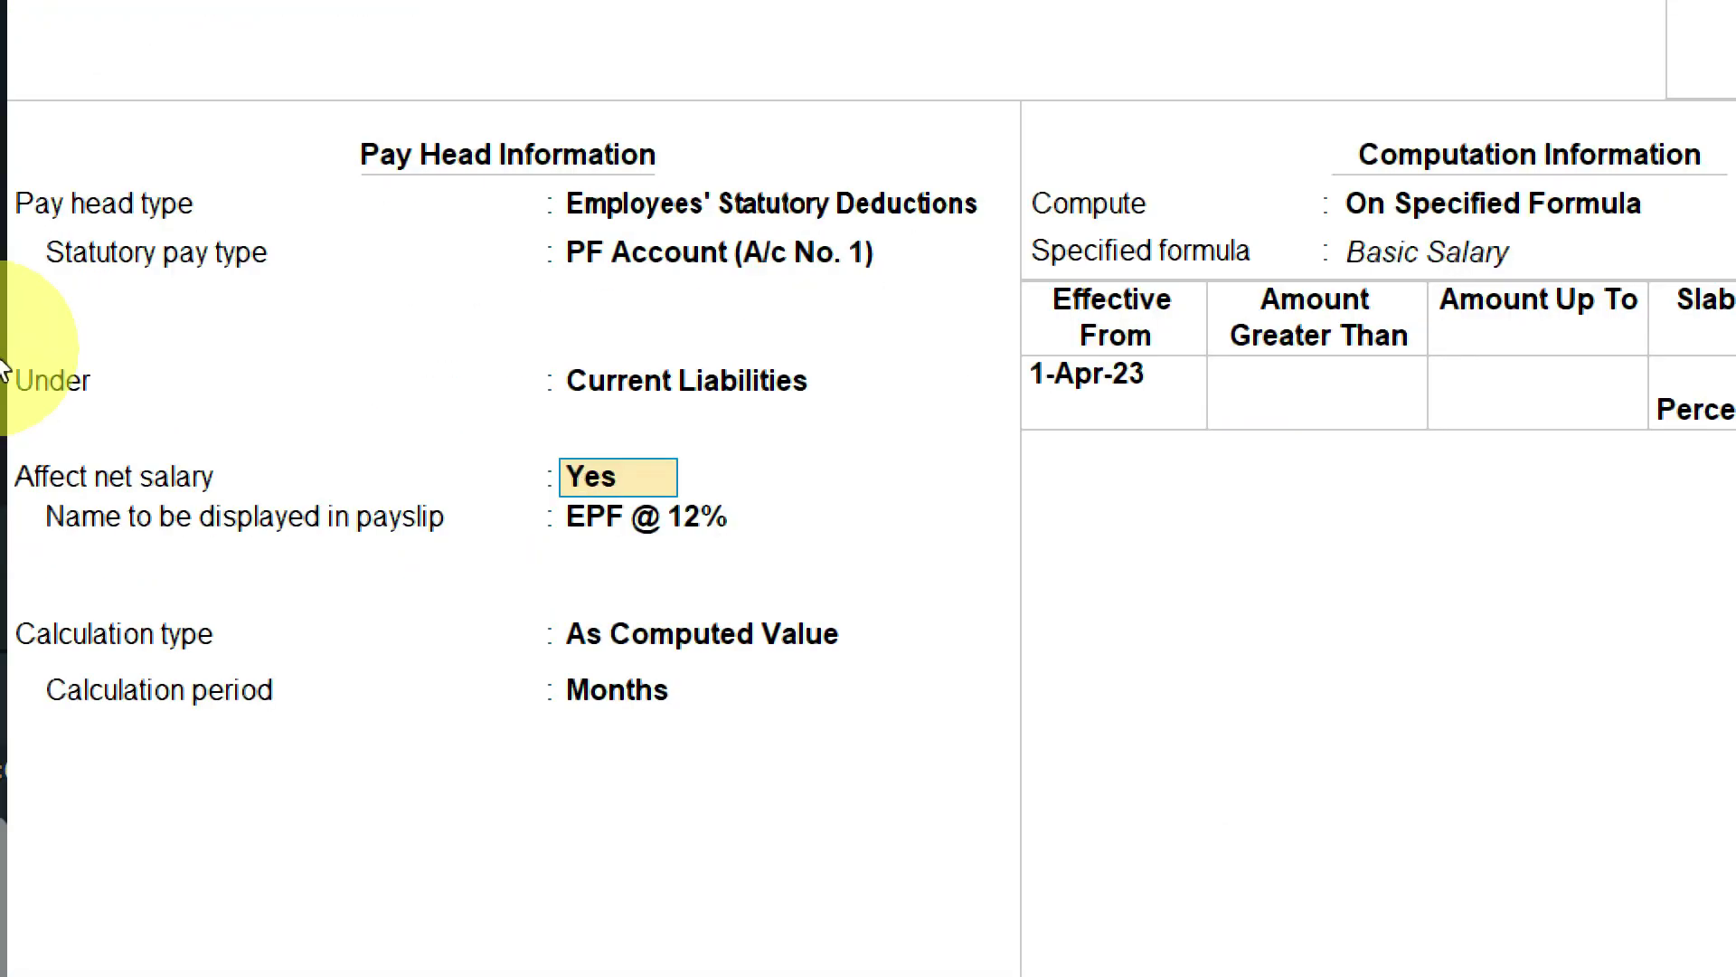
{"action": "key", "text": "Return"}
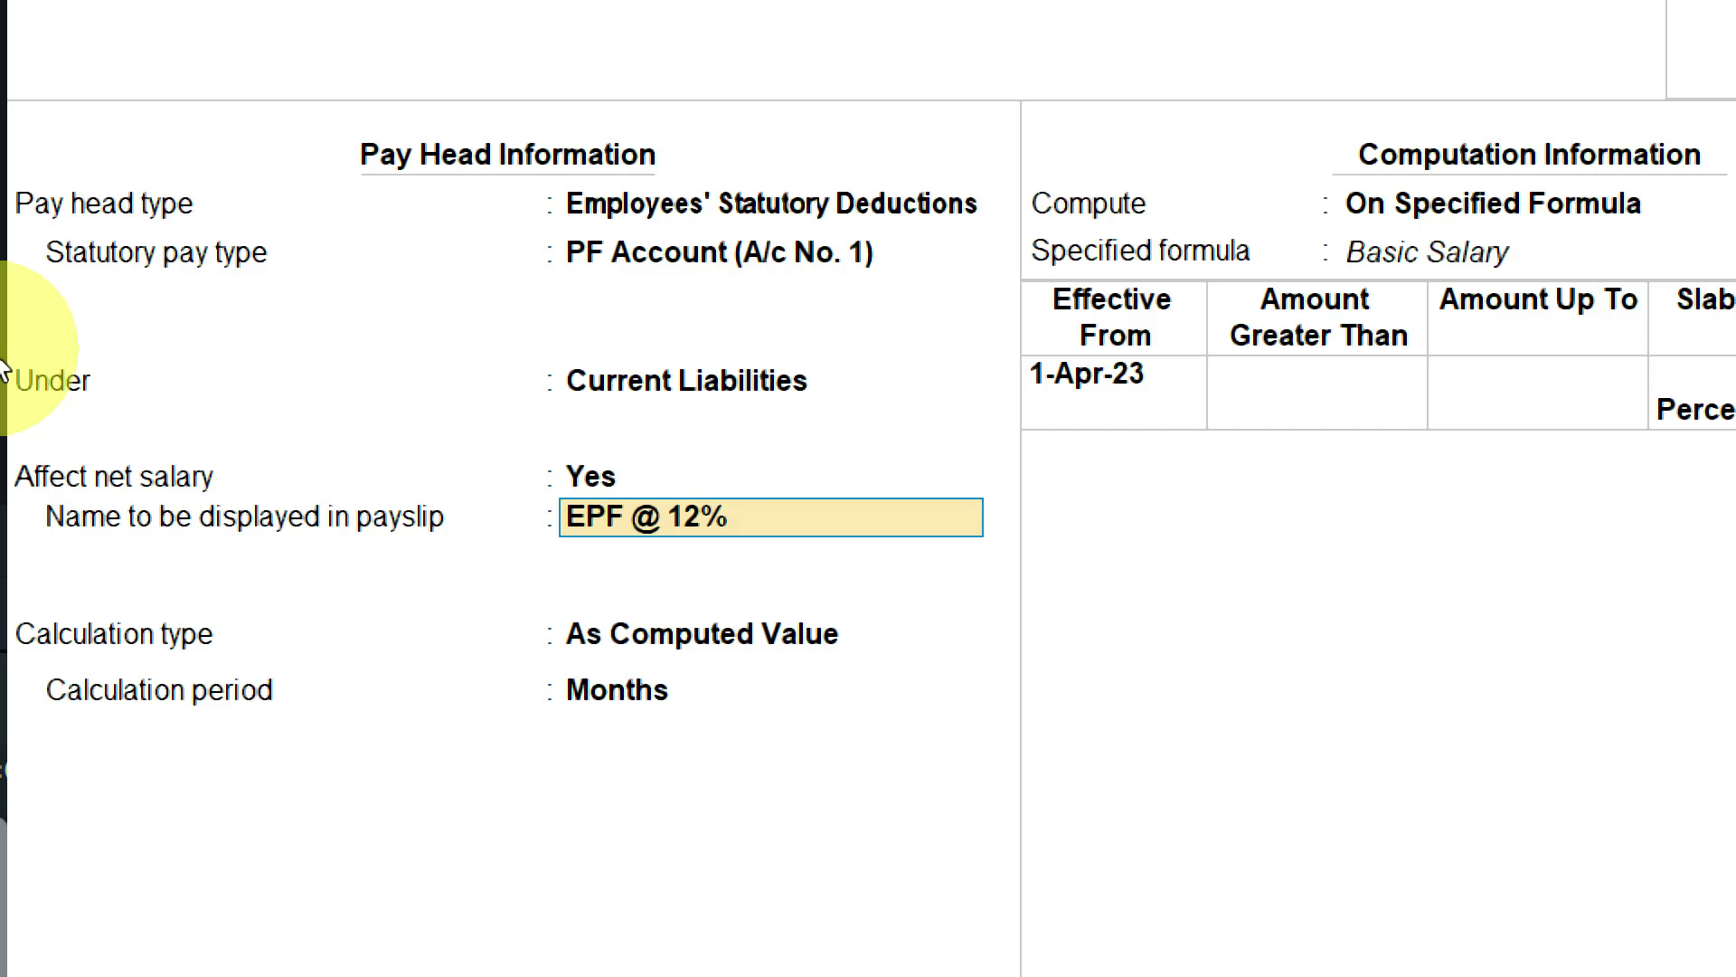
{"action": "key", "text": "Return"}
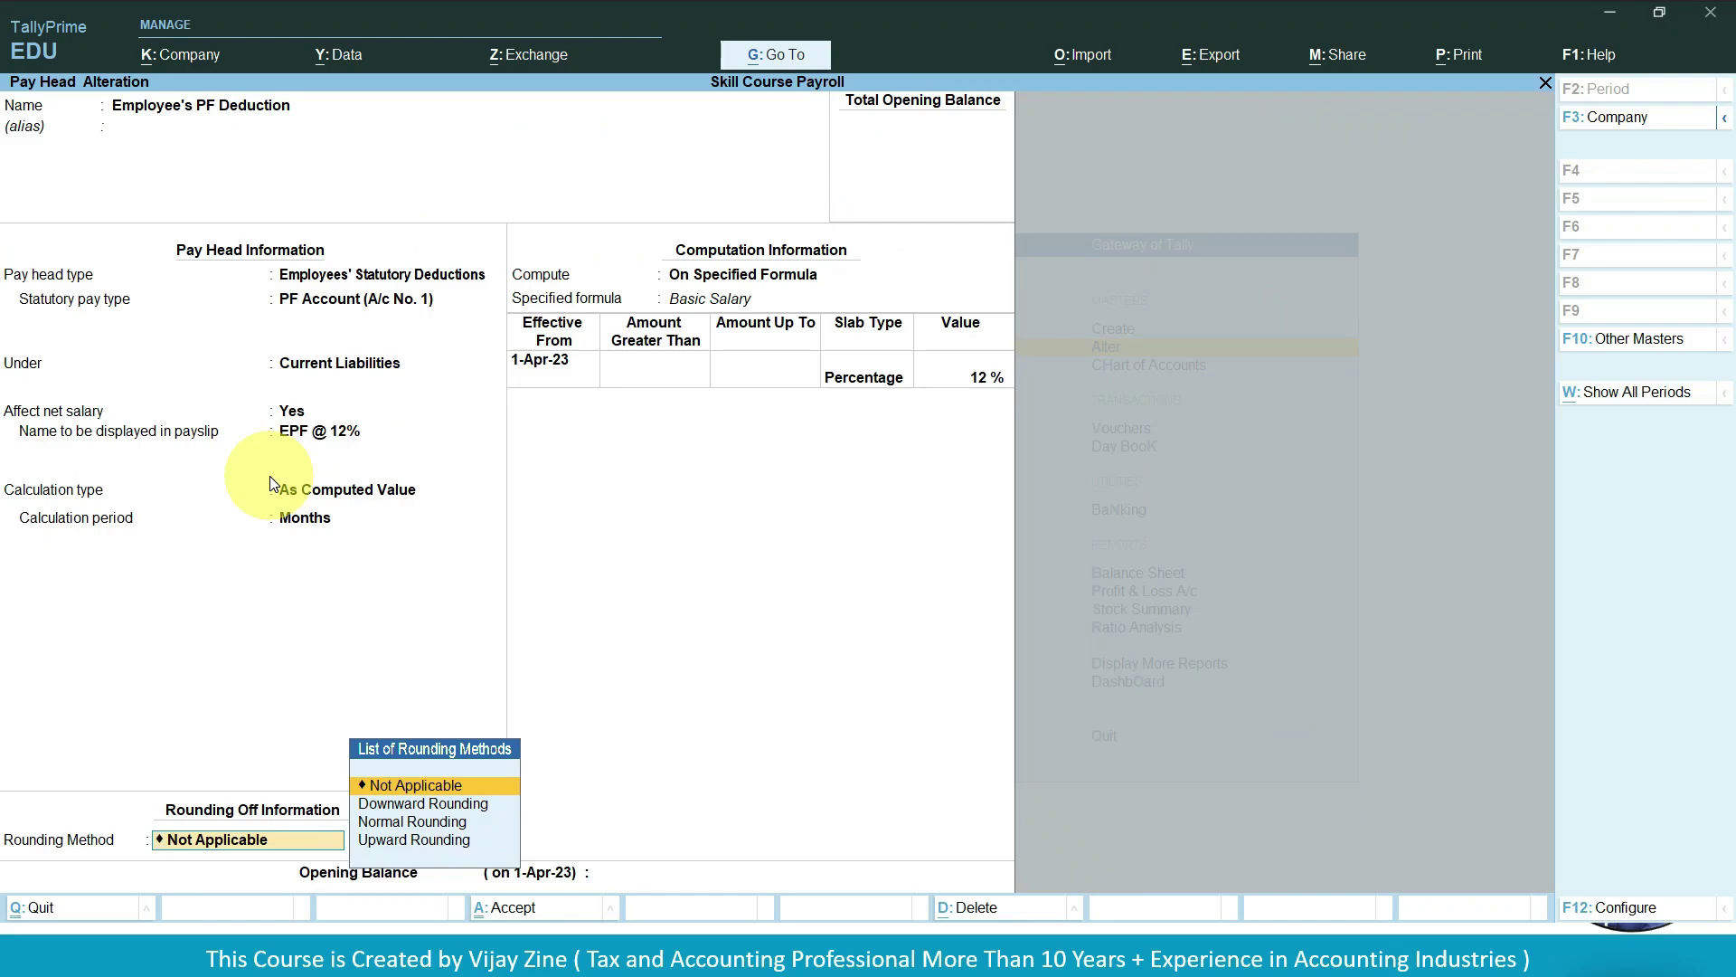
{"action": "key", "text": "Return"}
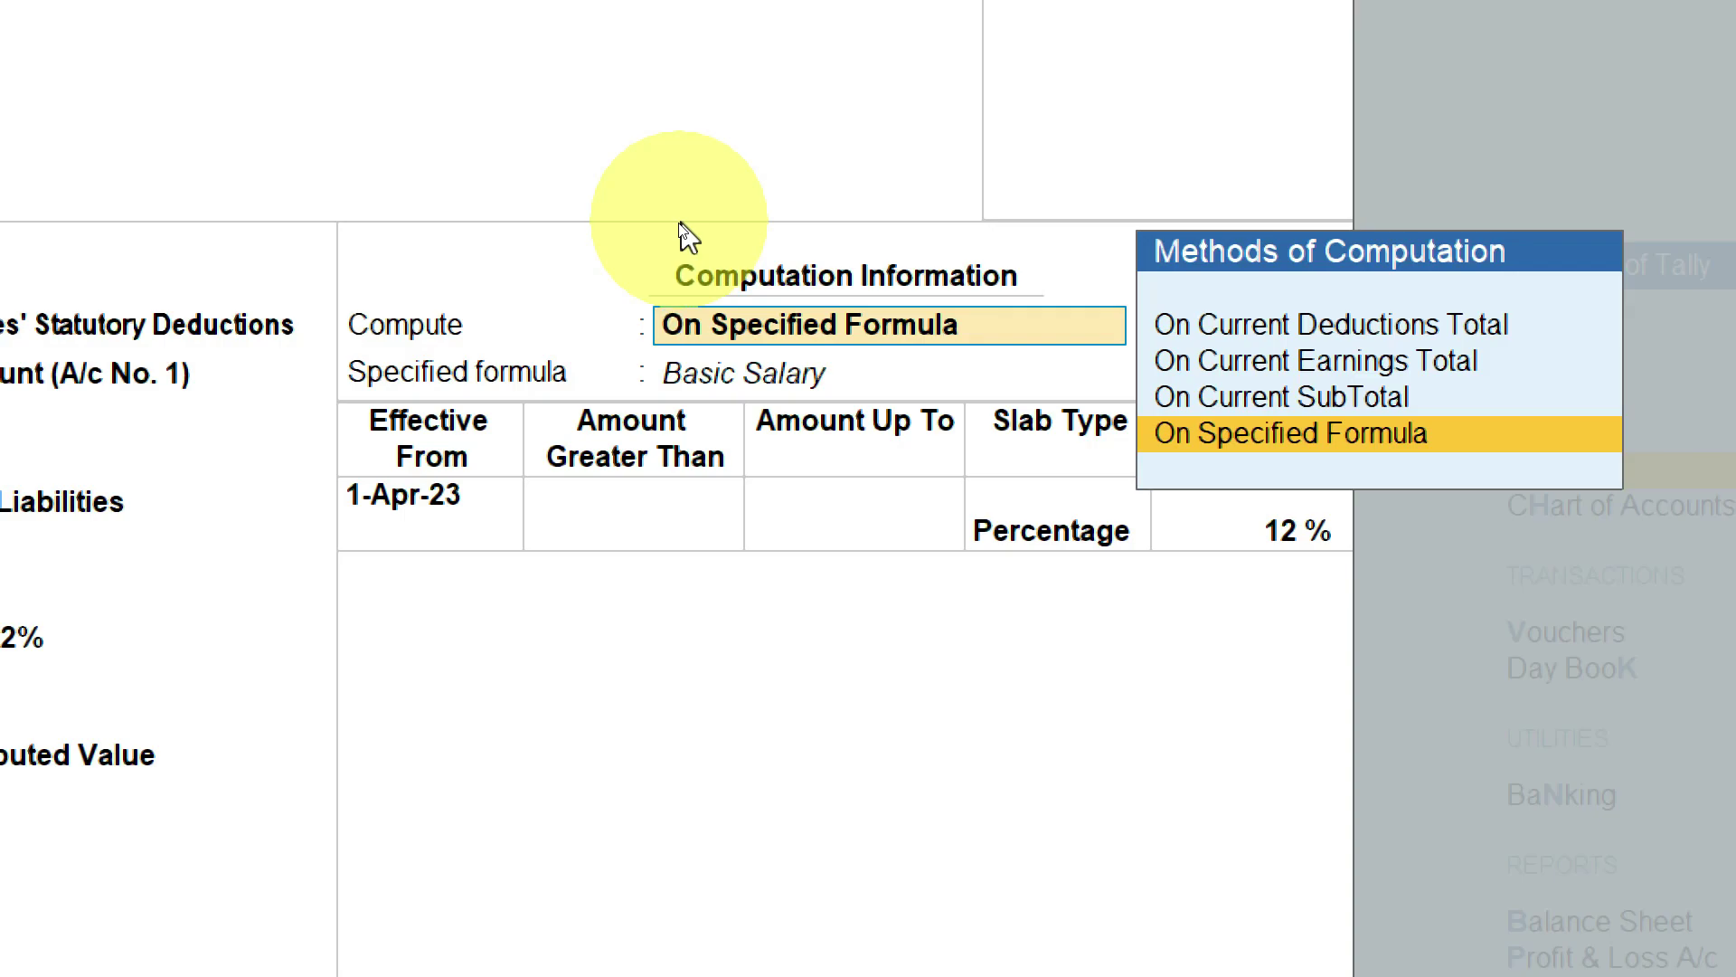
Compute the PF deduction On Specified Formula from Basic Salary, effective 1-Apr-23 at 12 percent, and accept the pay head.
{"action": "key", "text": "Return"}
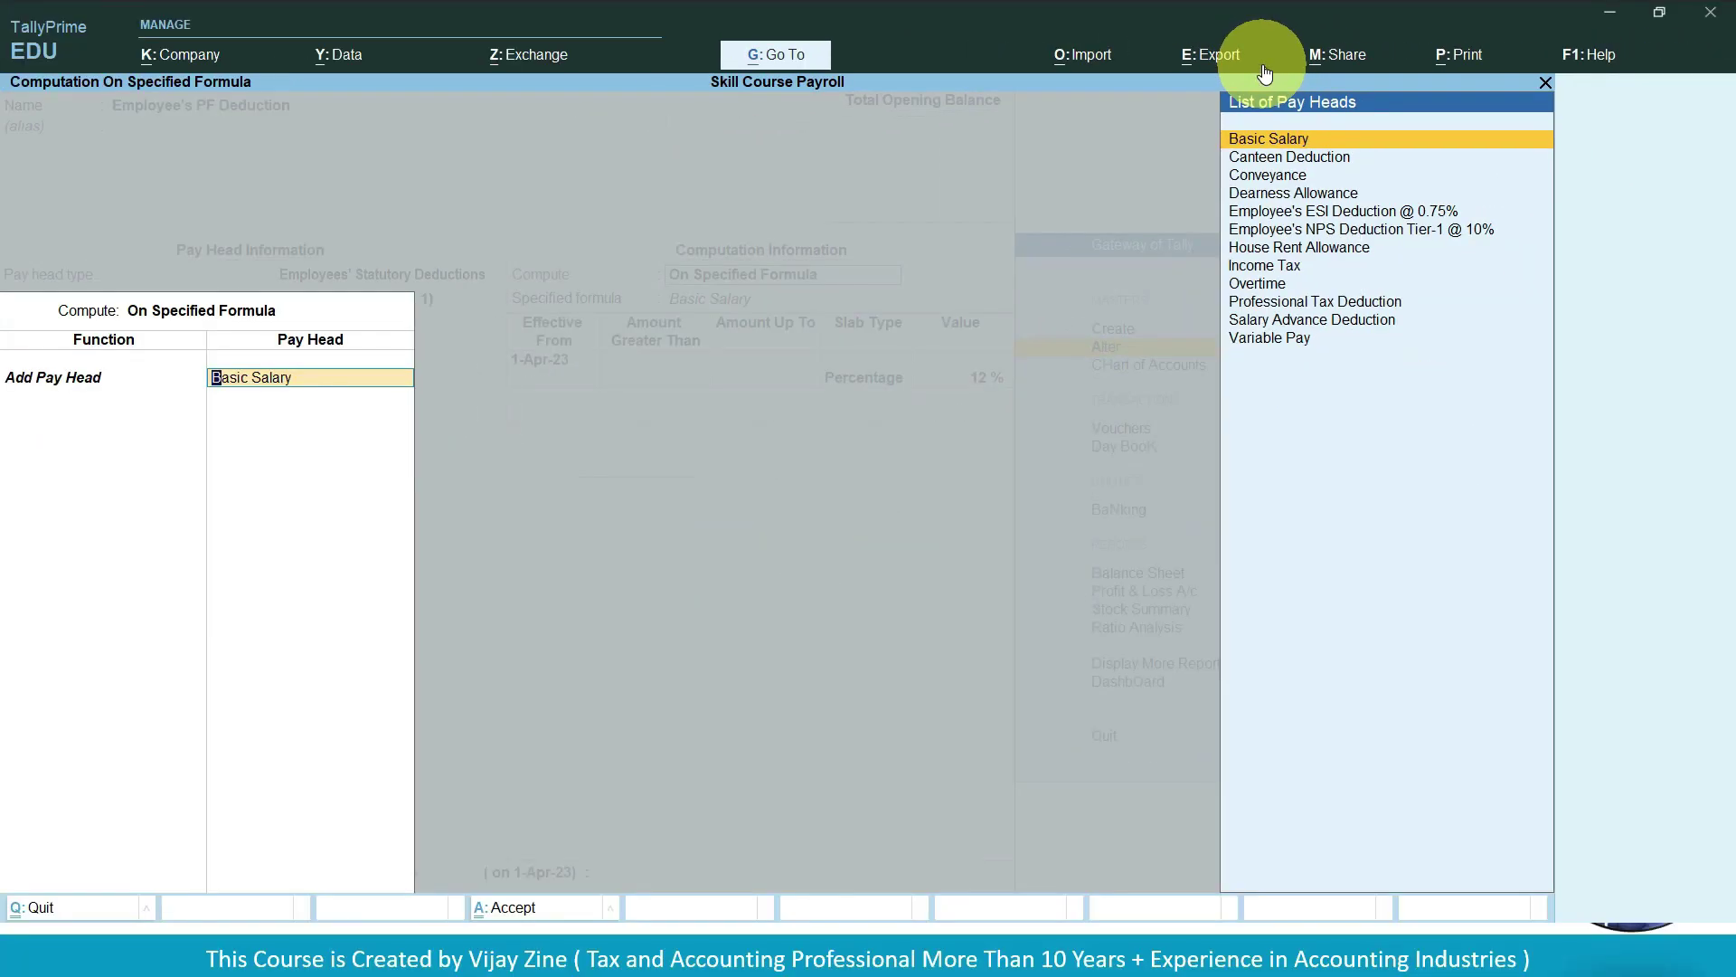
{"action": "key", "text": "Return"}
{"action": "key", "text": "Return"}
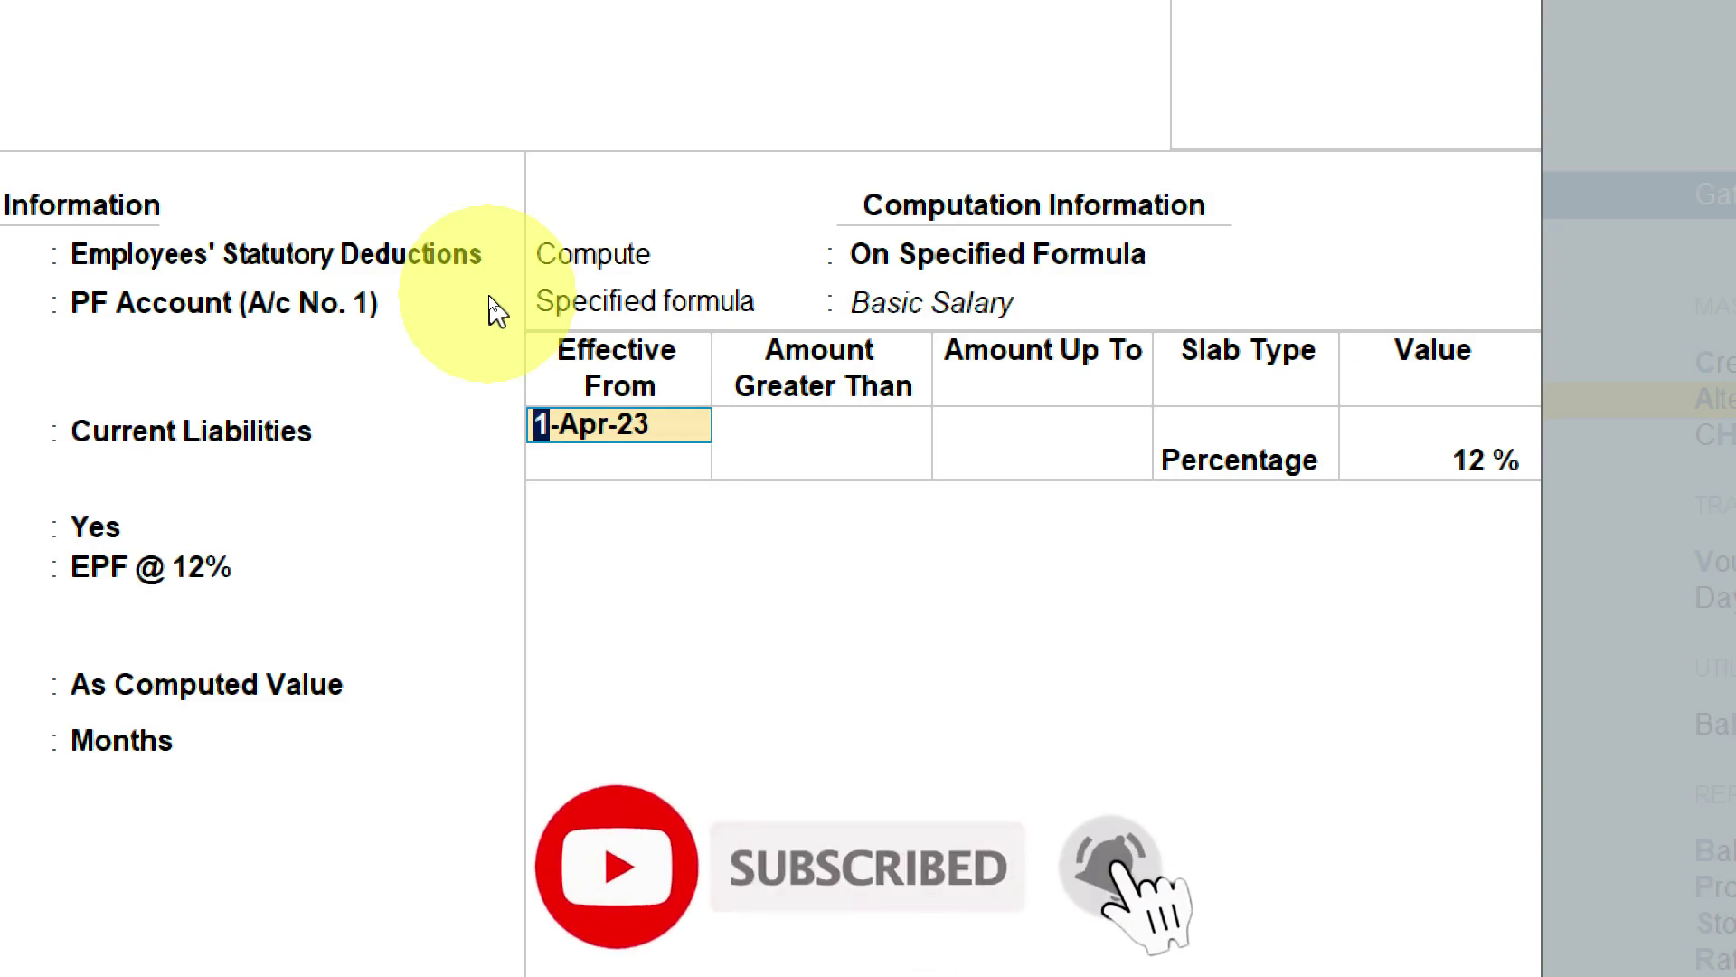
{"action": "key", "text": "Return"}
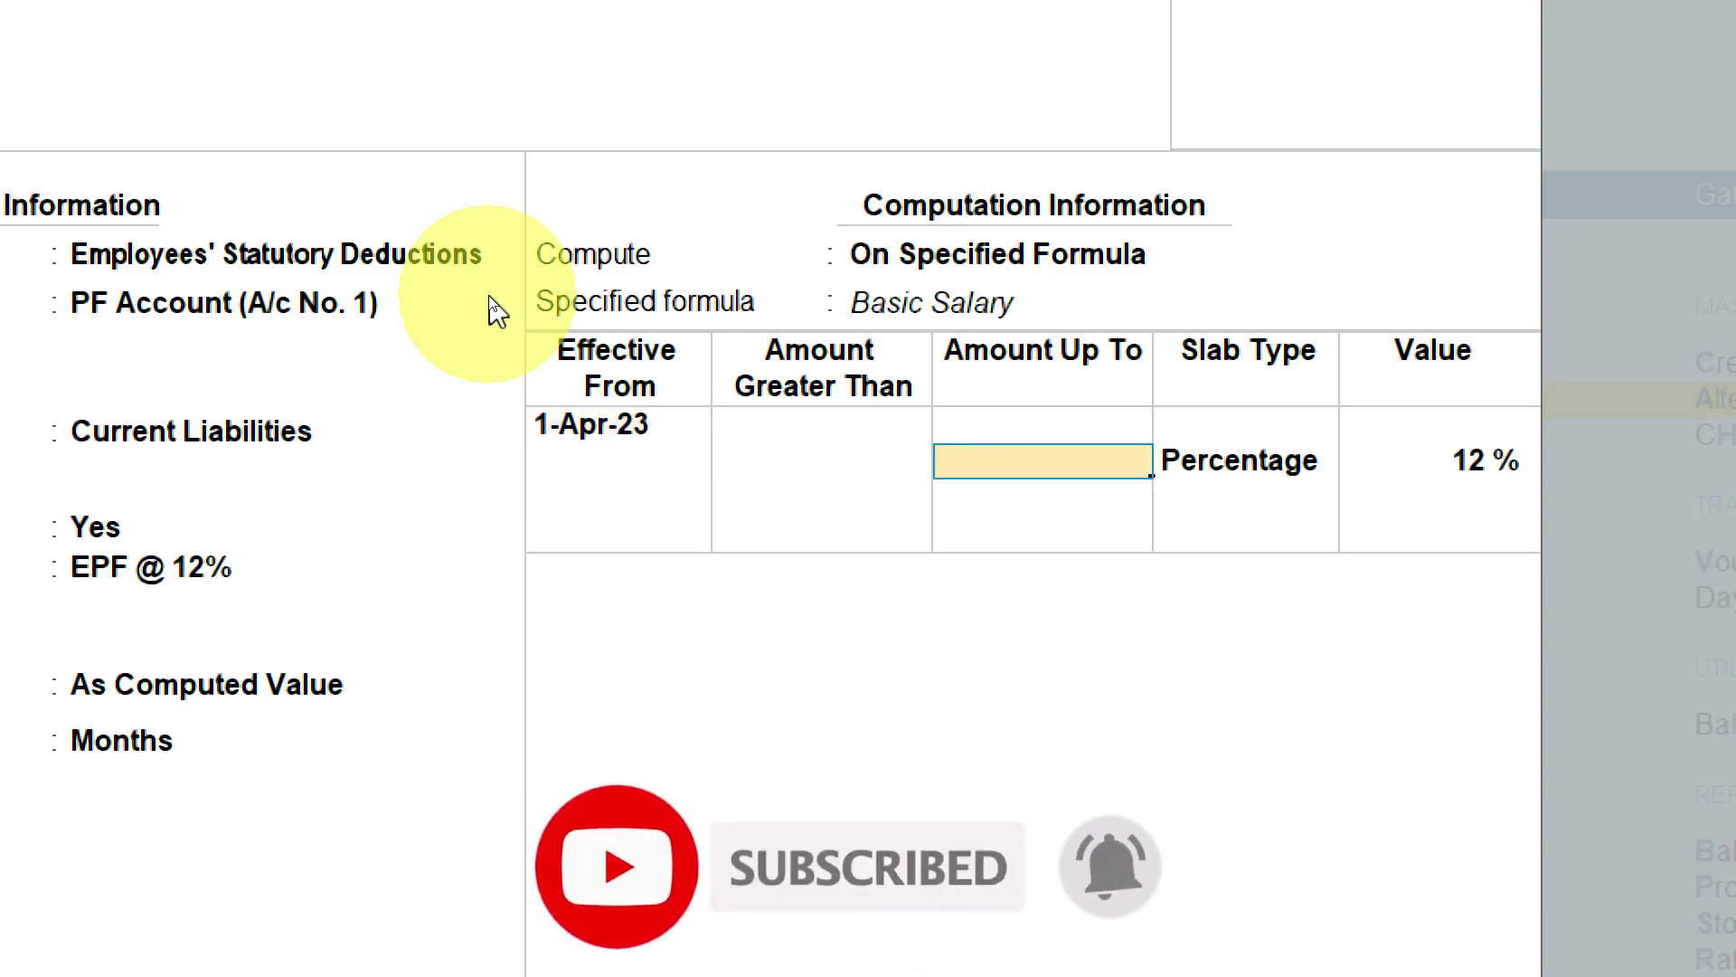
{"action": "key", "text": "Return"}
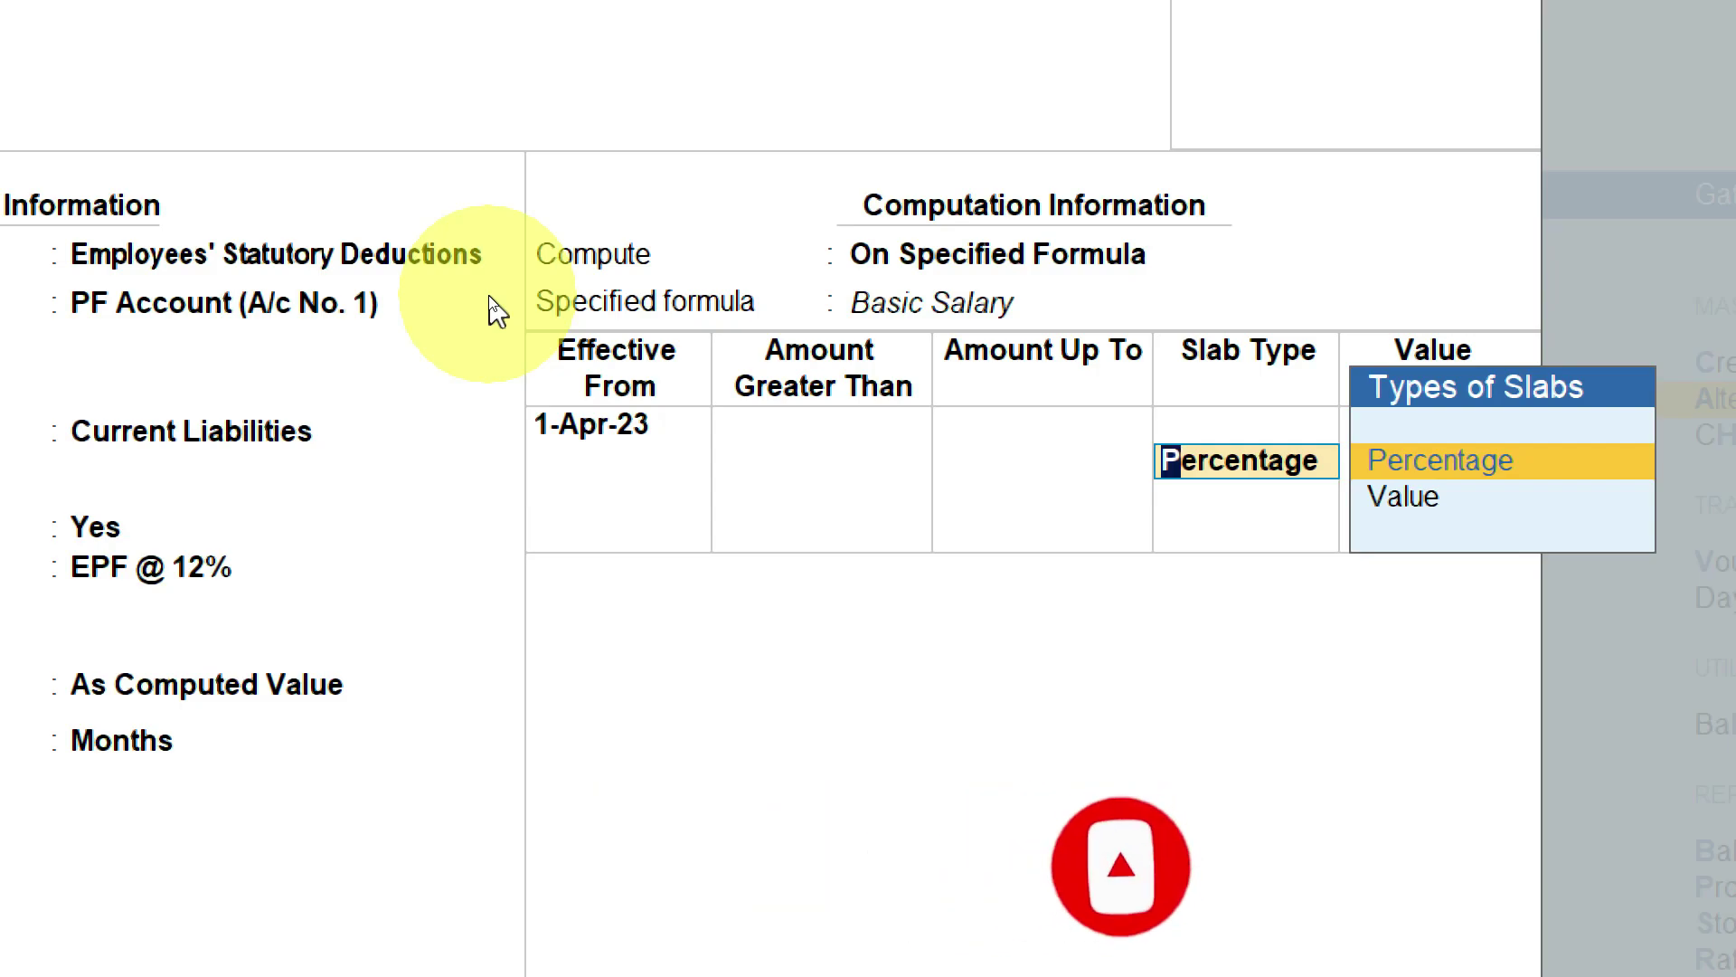
{"action": "key", "text": "Return"}
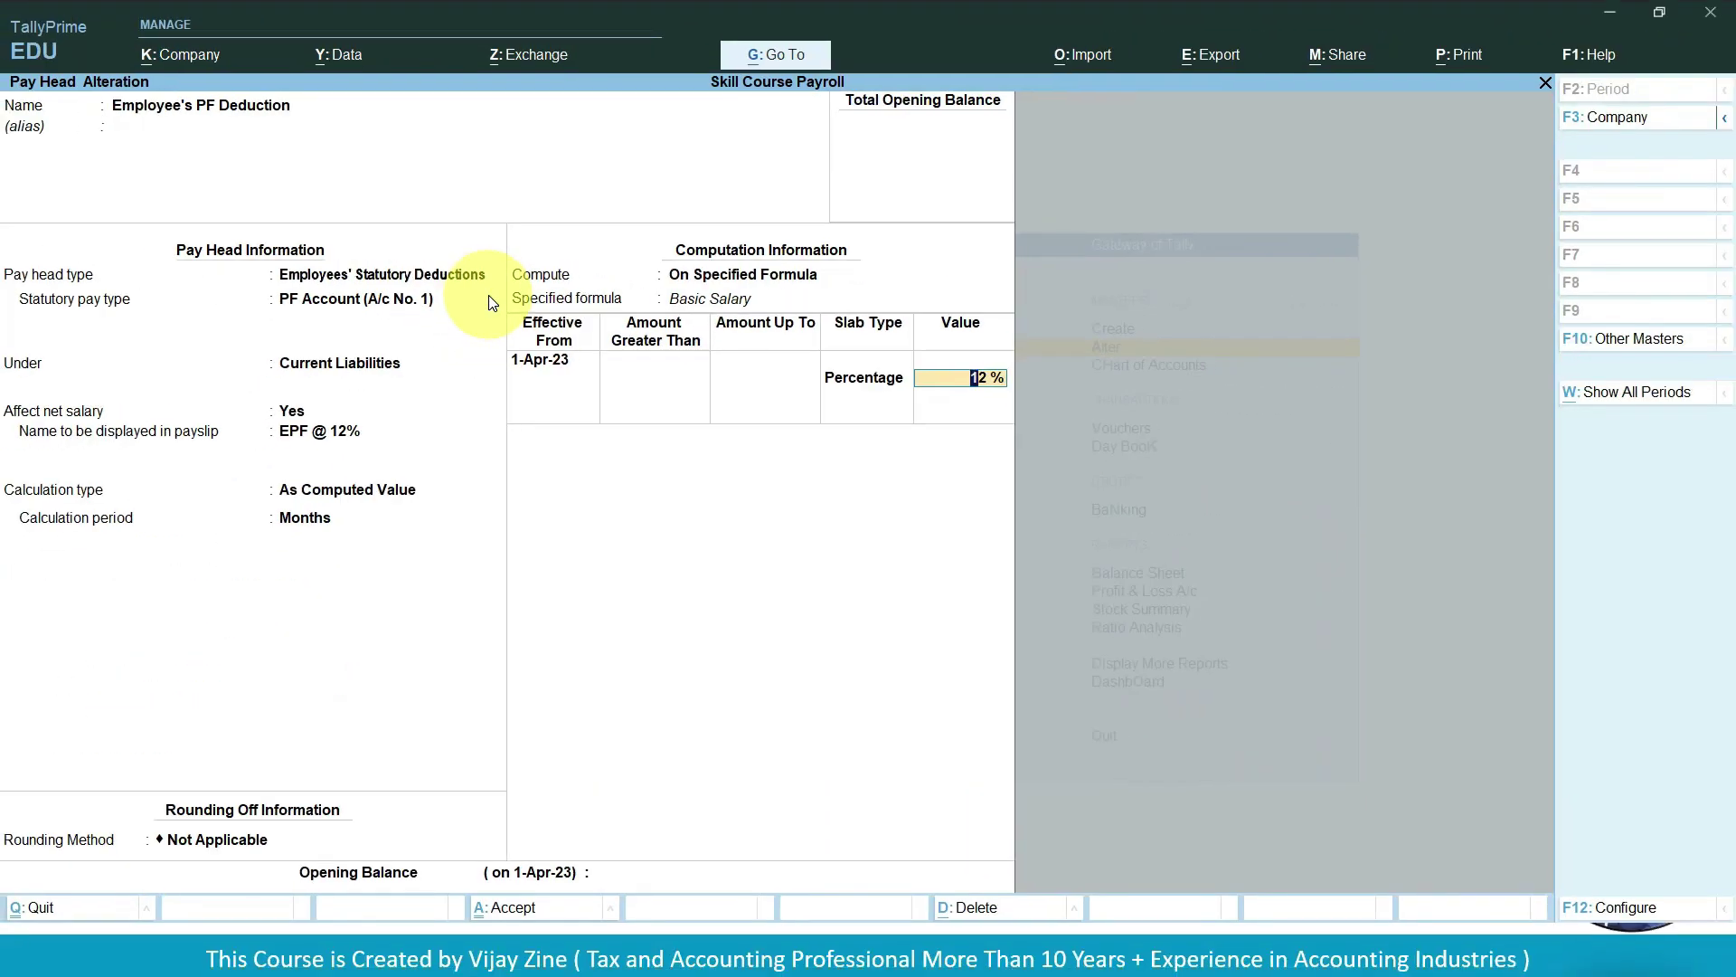
{"action": "key", "text": "Return"}
{"action": "key", "text": "Return"}
{"action": "key", "text": "Return"}
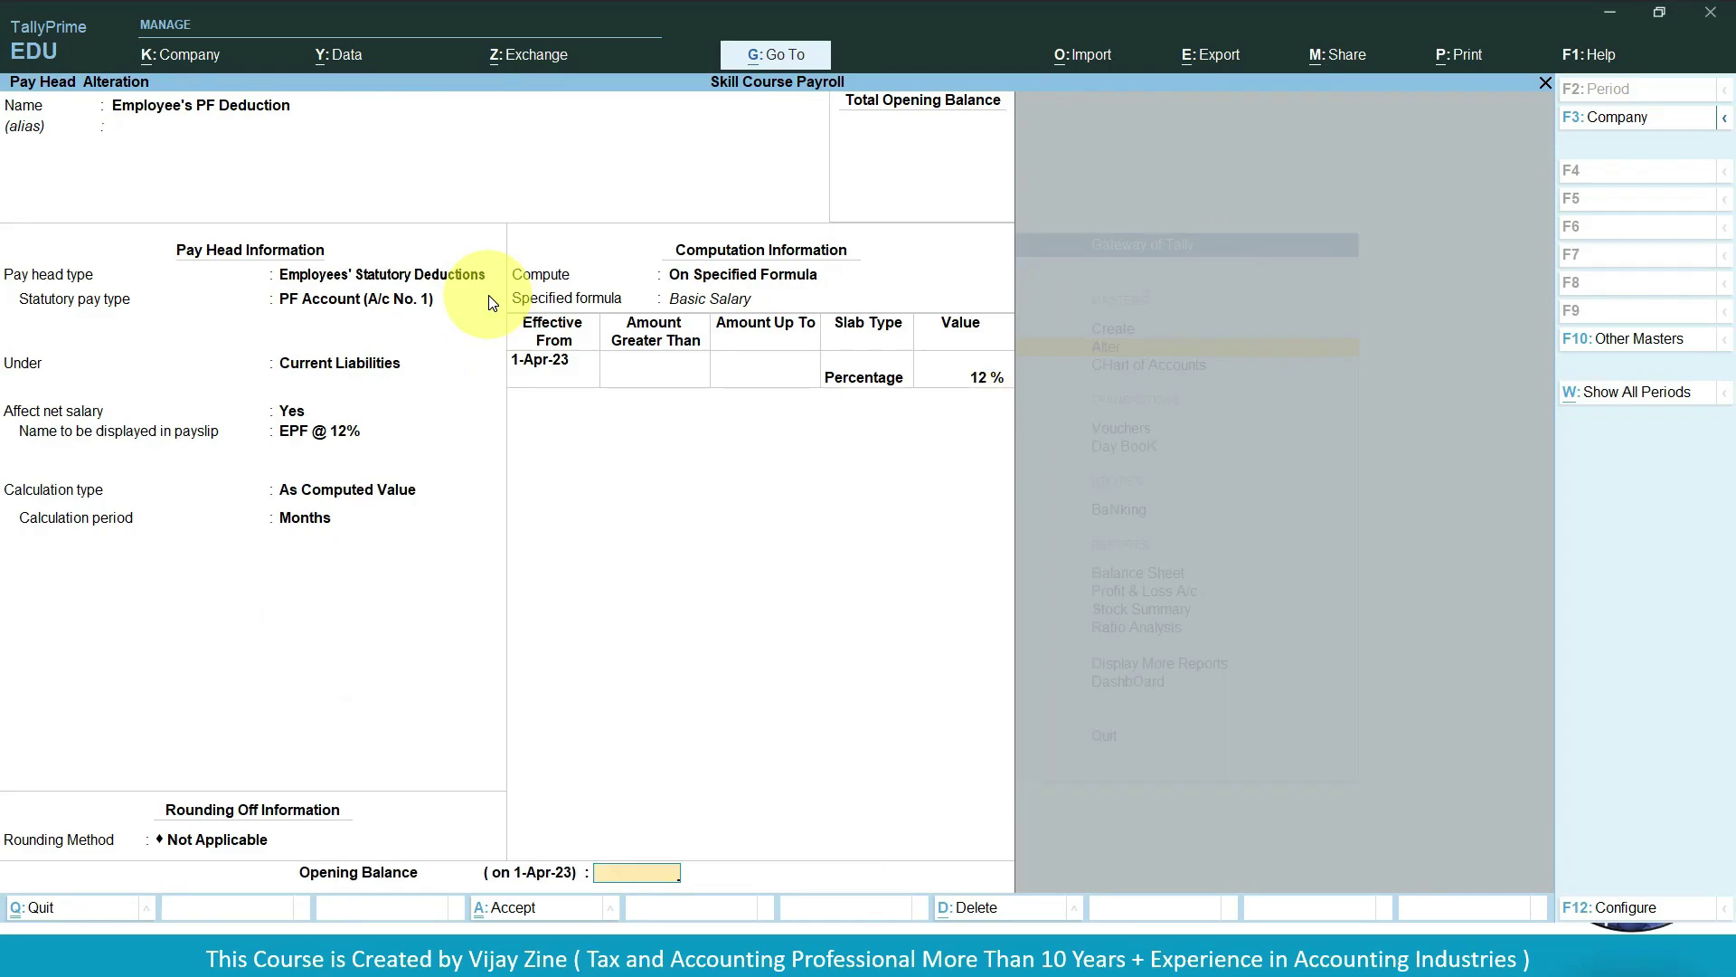
{"action": "key", "text": "Return"}
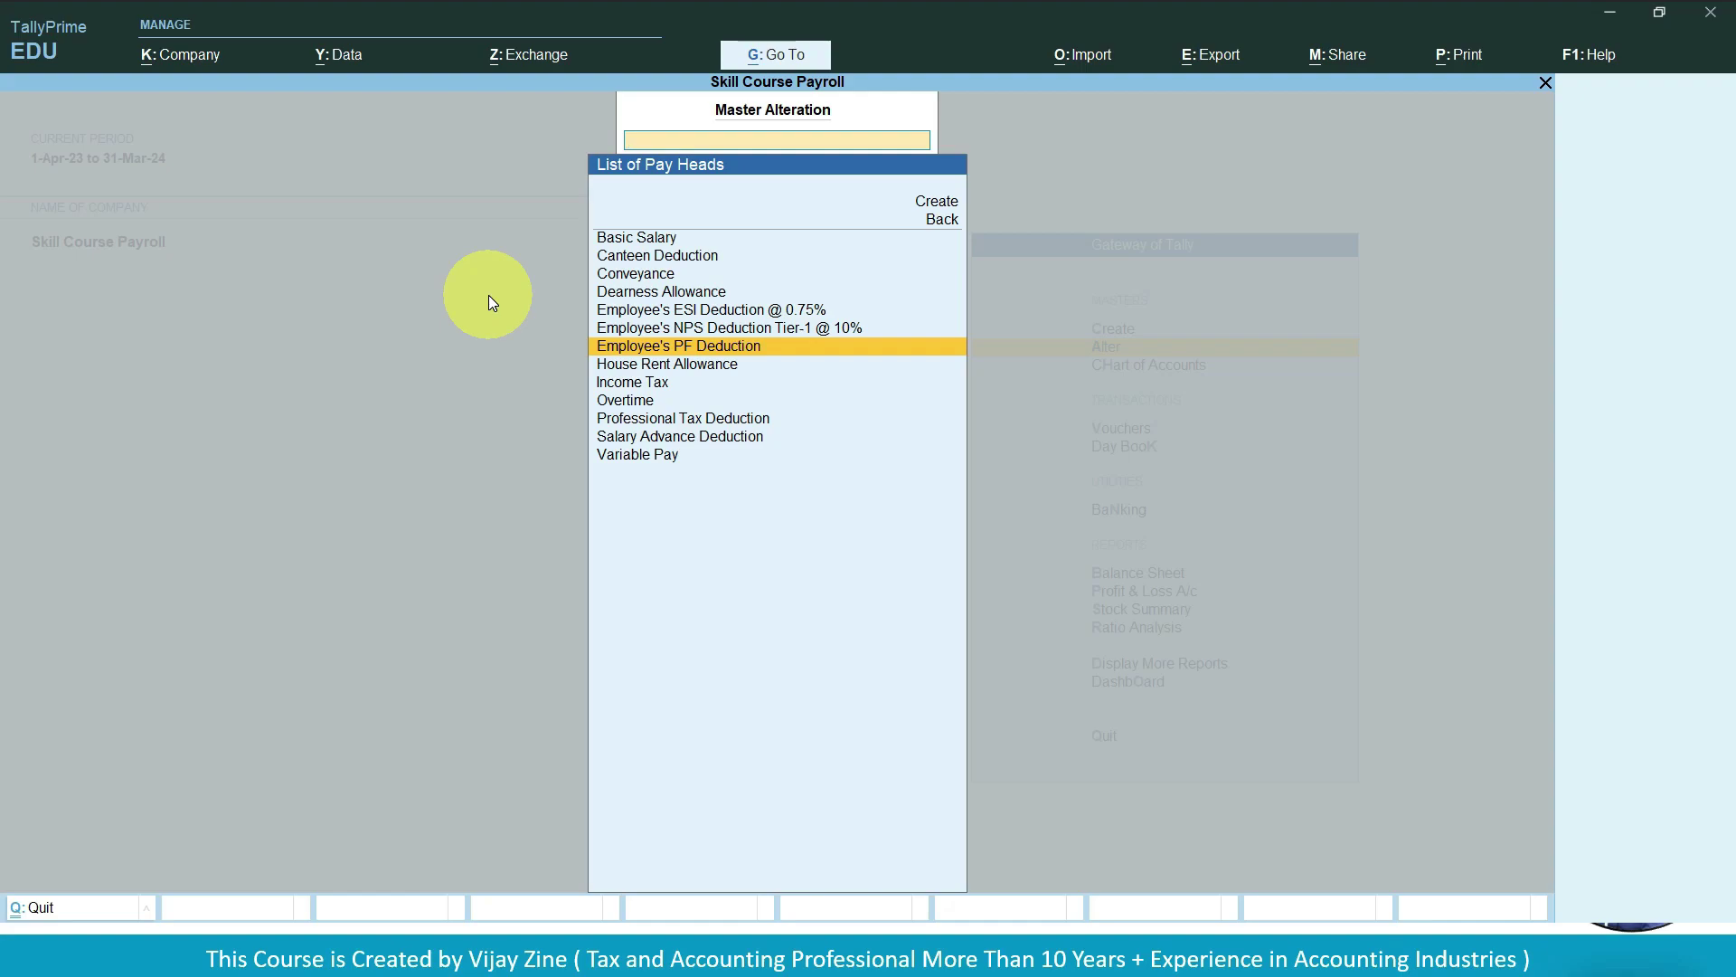
Open the Employee's ESI Deduction @ 0.75% pay head for alteration.
{"action": "key", "text": "Up"}
{"action": "key", "text": "Up"}
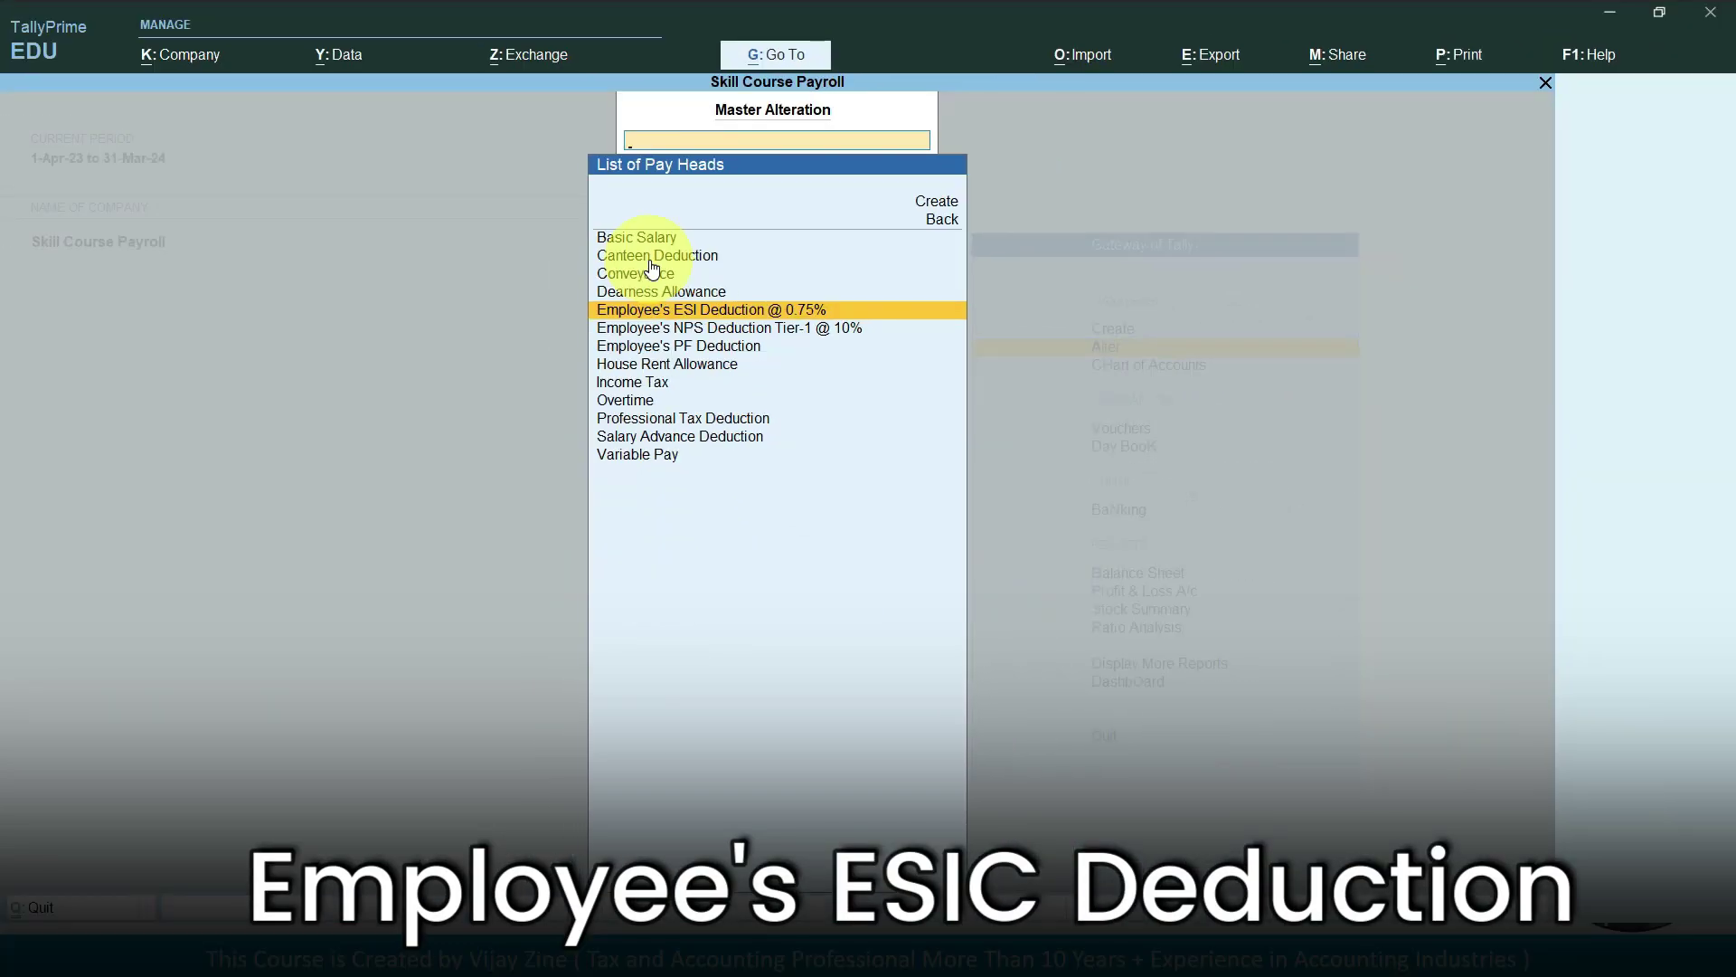
{"action": "key", "text": "Return"}
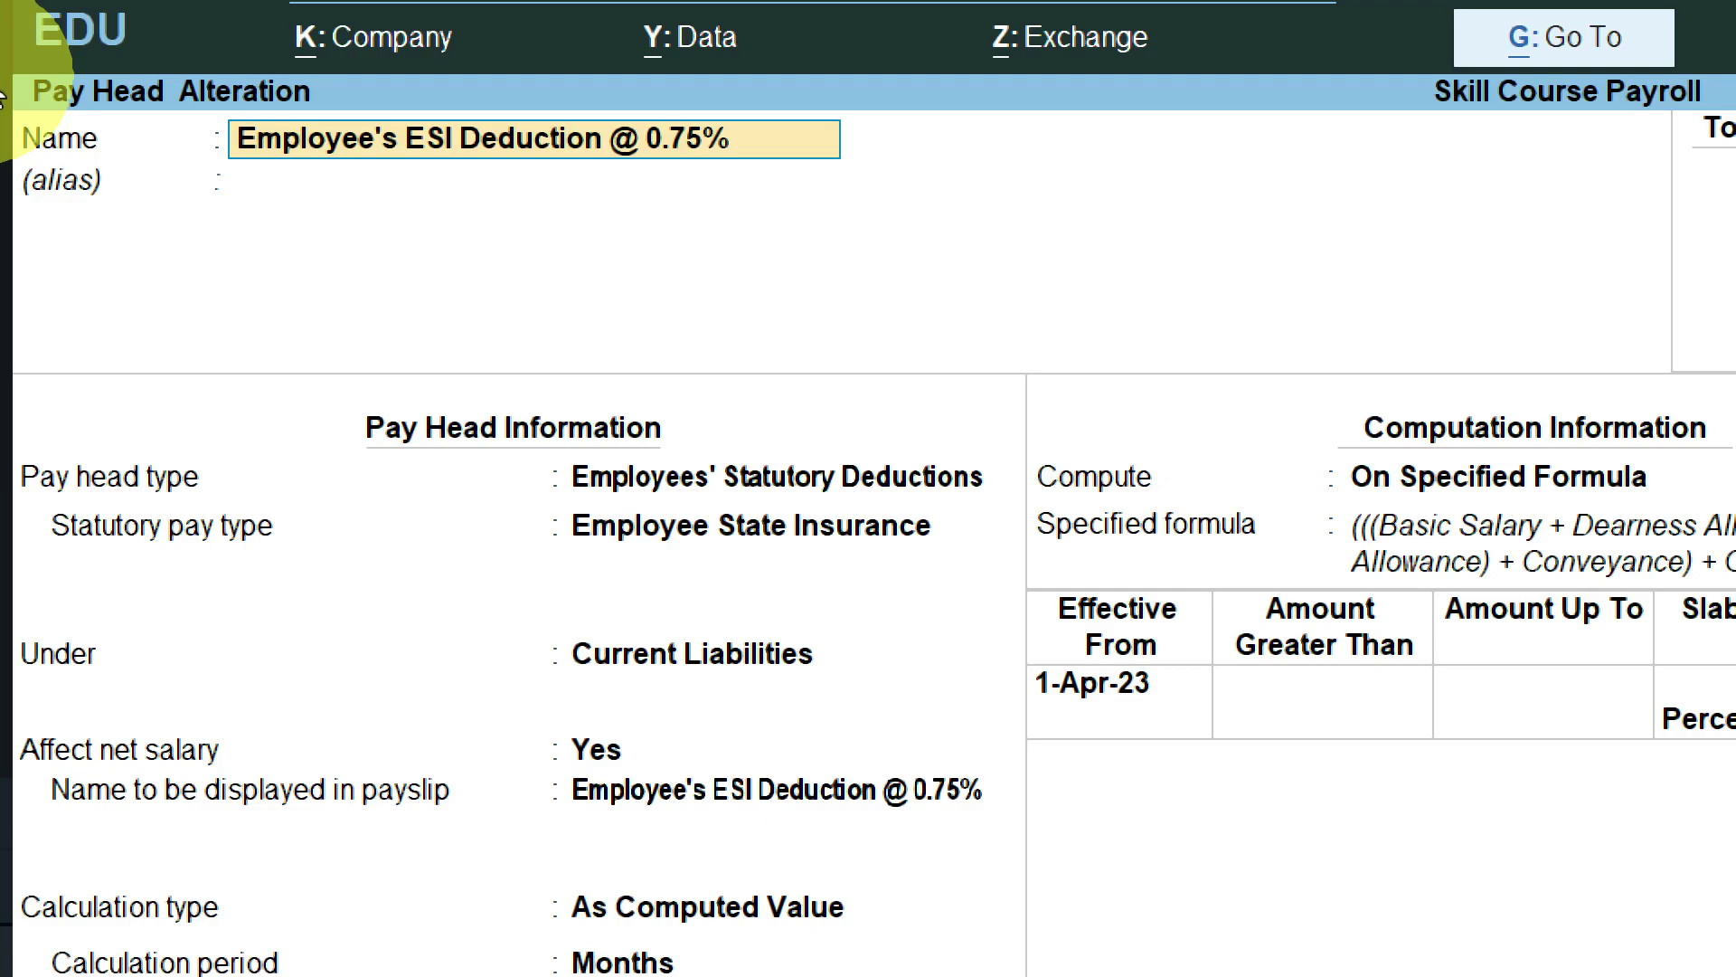
Keep Employees' Statutory Deductions, Employee State Insurance, Current Liabilities, net salary Yes, the existing payslip name and rounding Not Applicable for the ESI pay head.
{"action": "key", "text": "Return"}
{"action": "key", "text": "Return"}
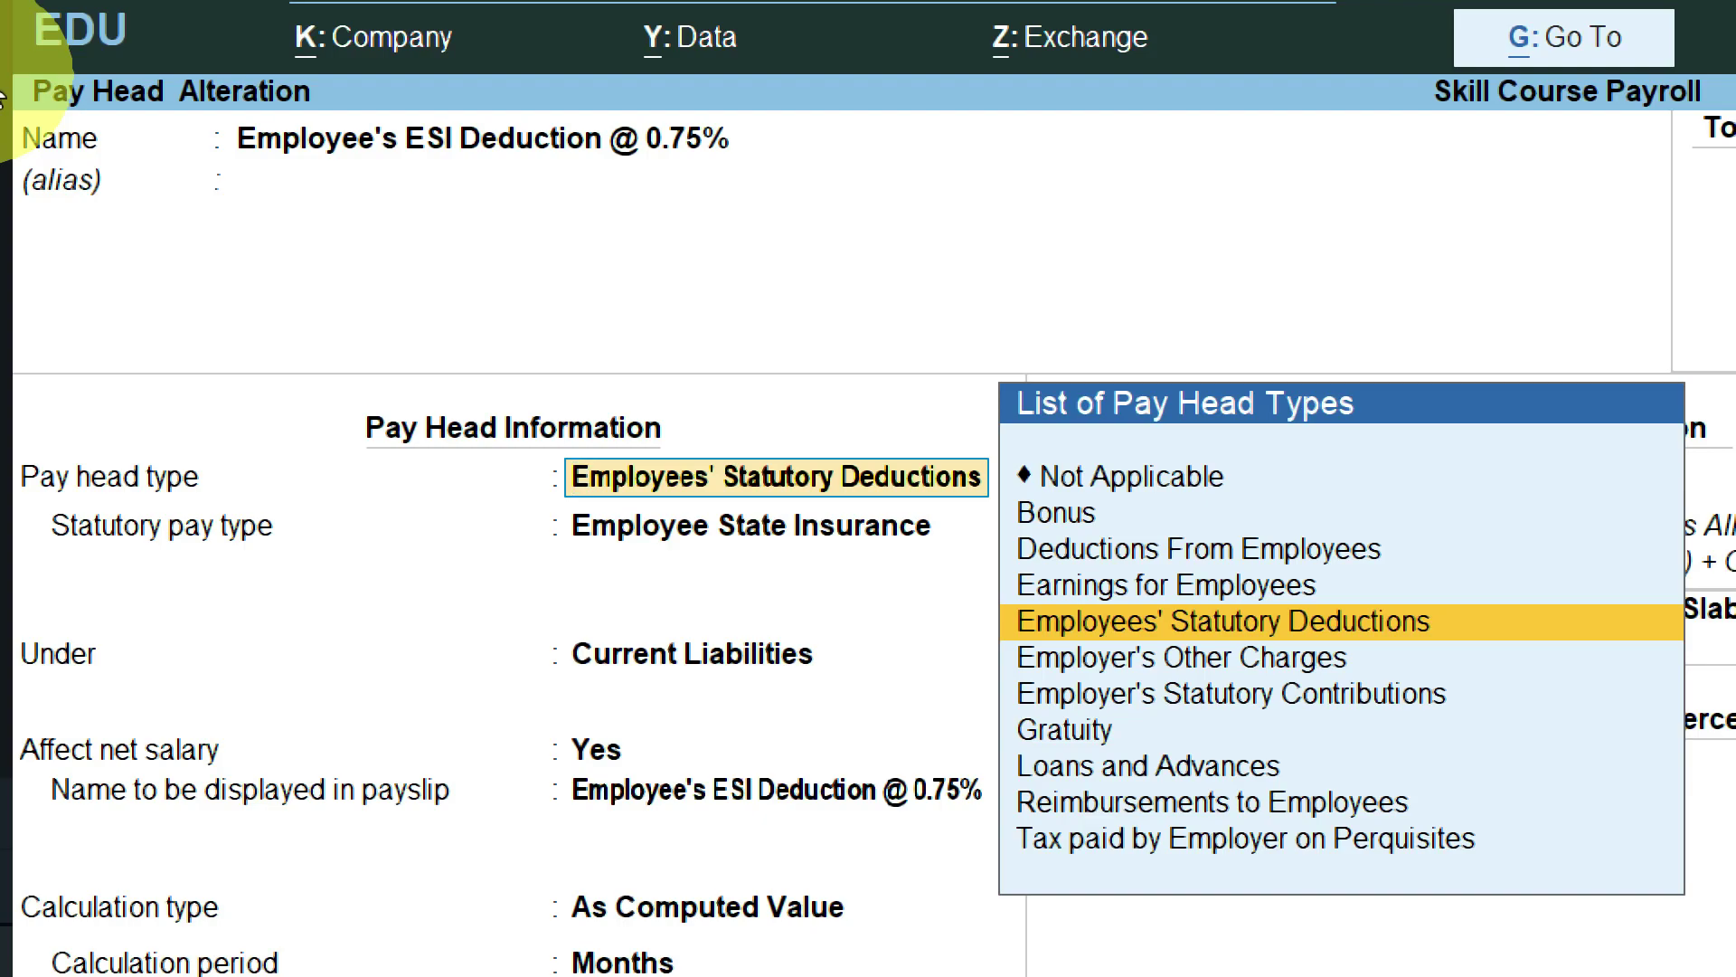
{"action": "key", "text": "Return"}
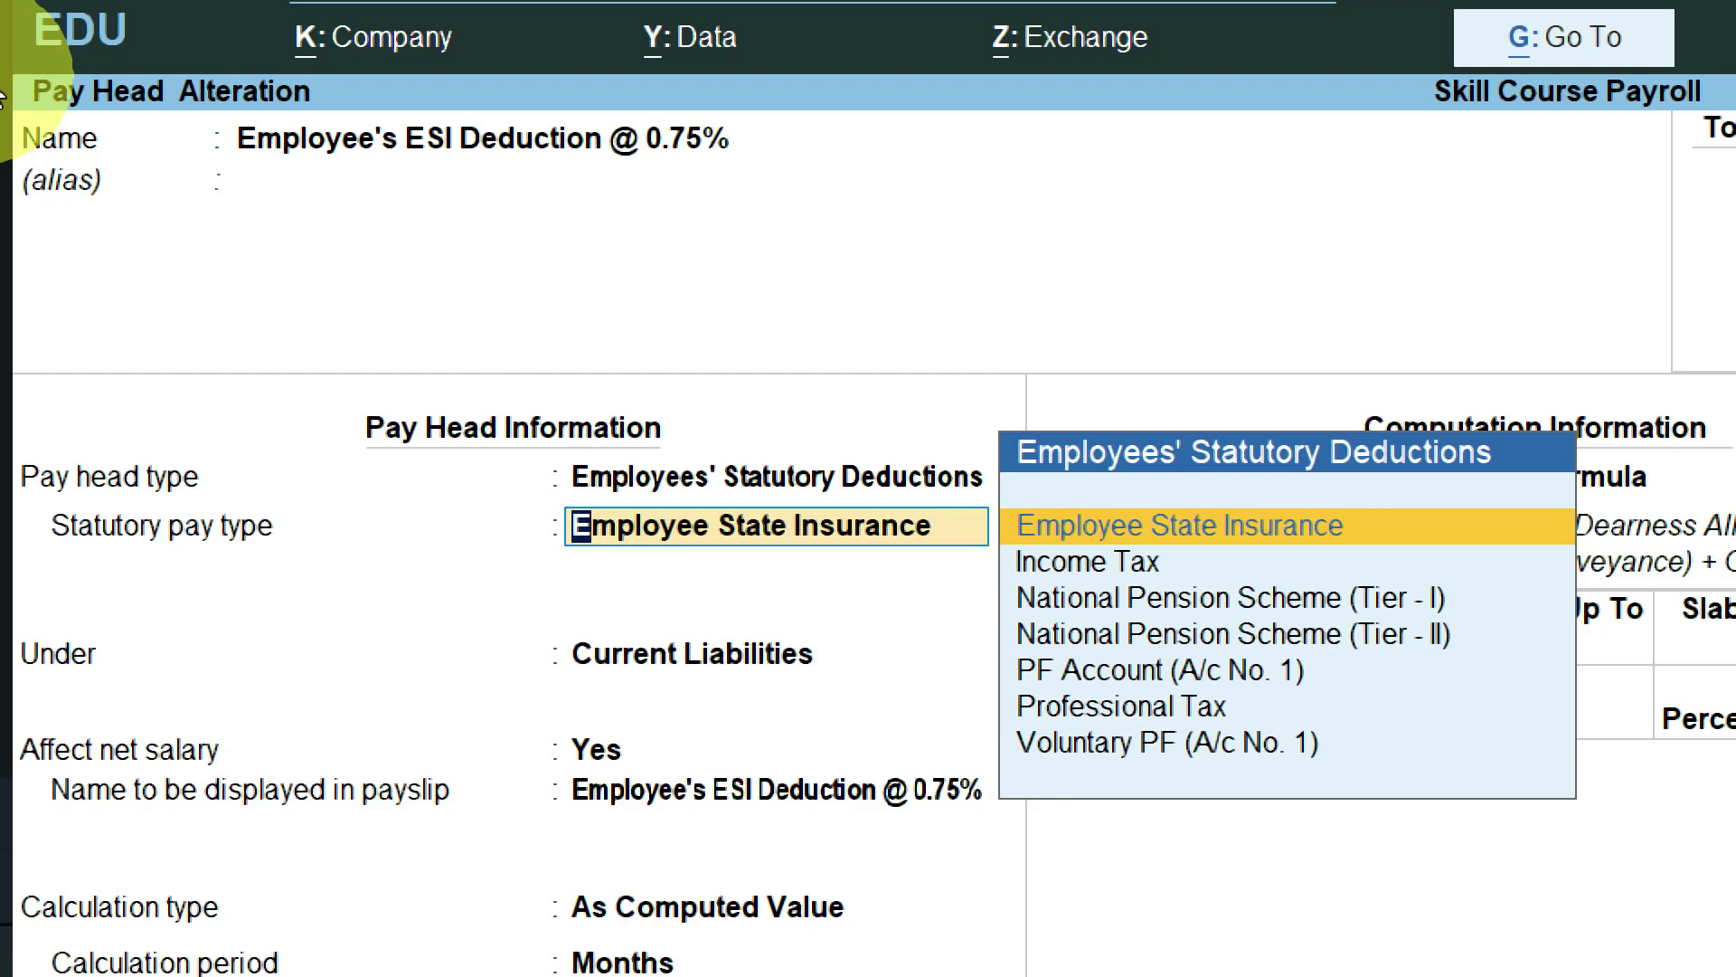
{"action": "key", "text": "Return"}
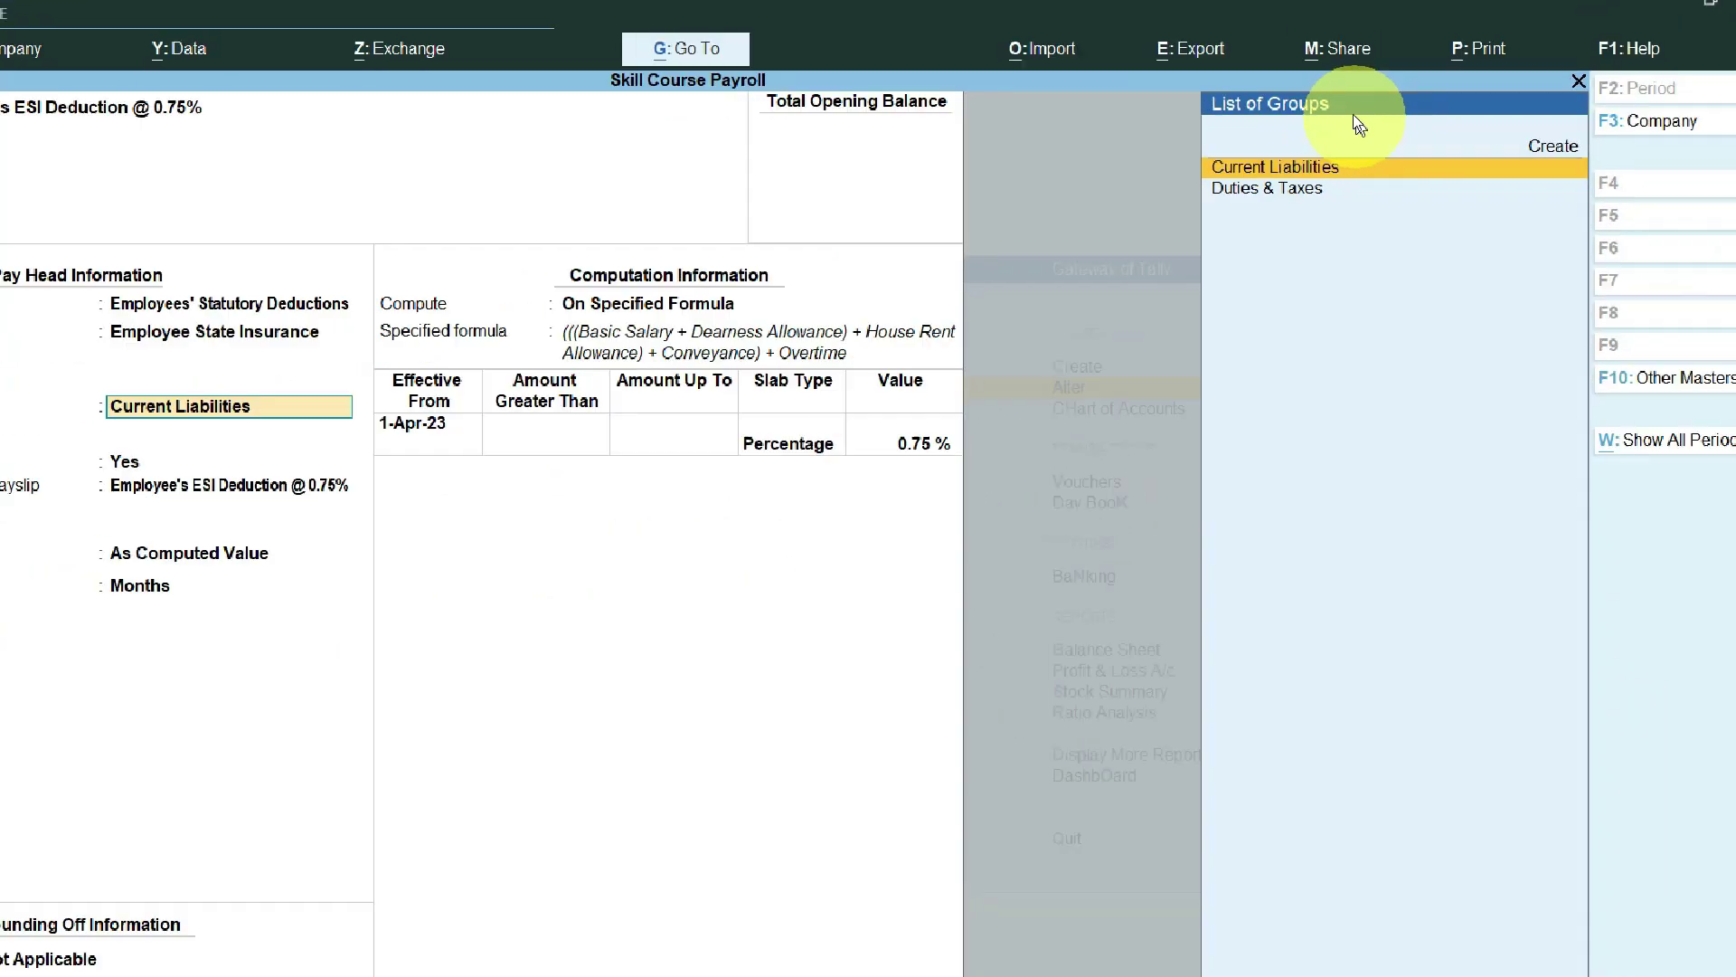
{"action": "key", "text": "Return"}
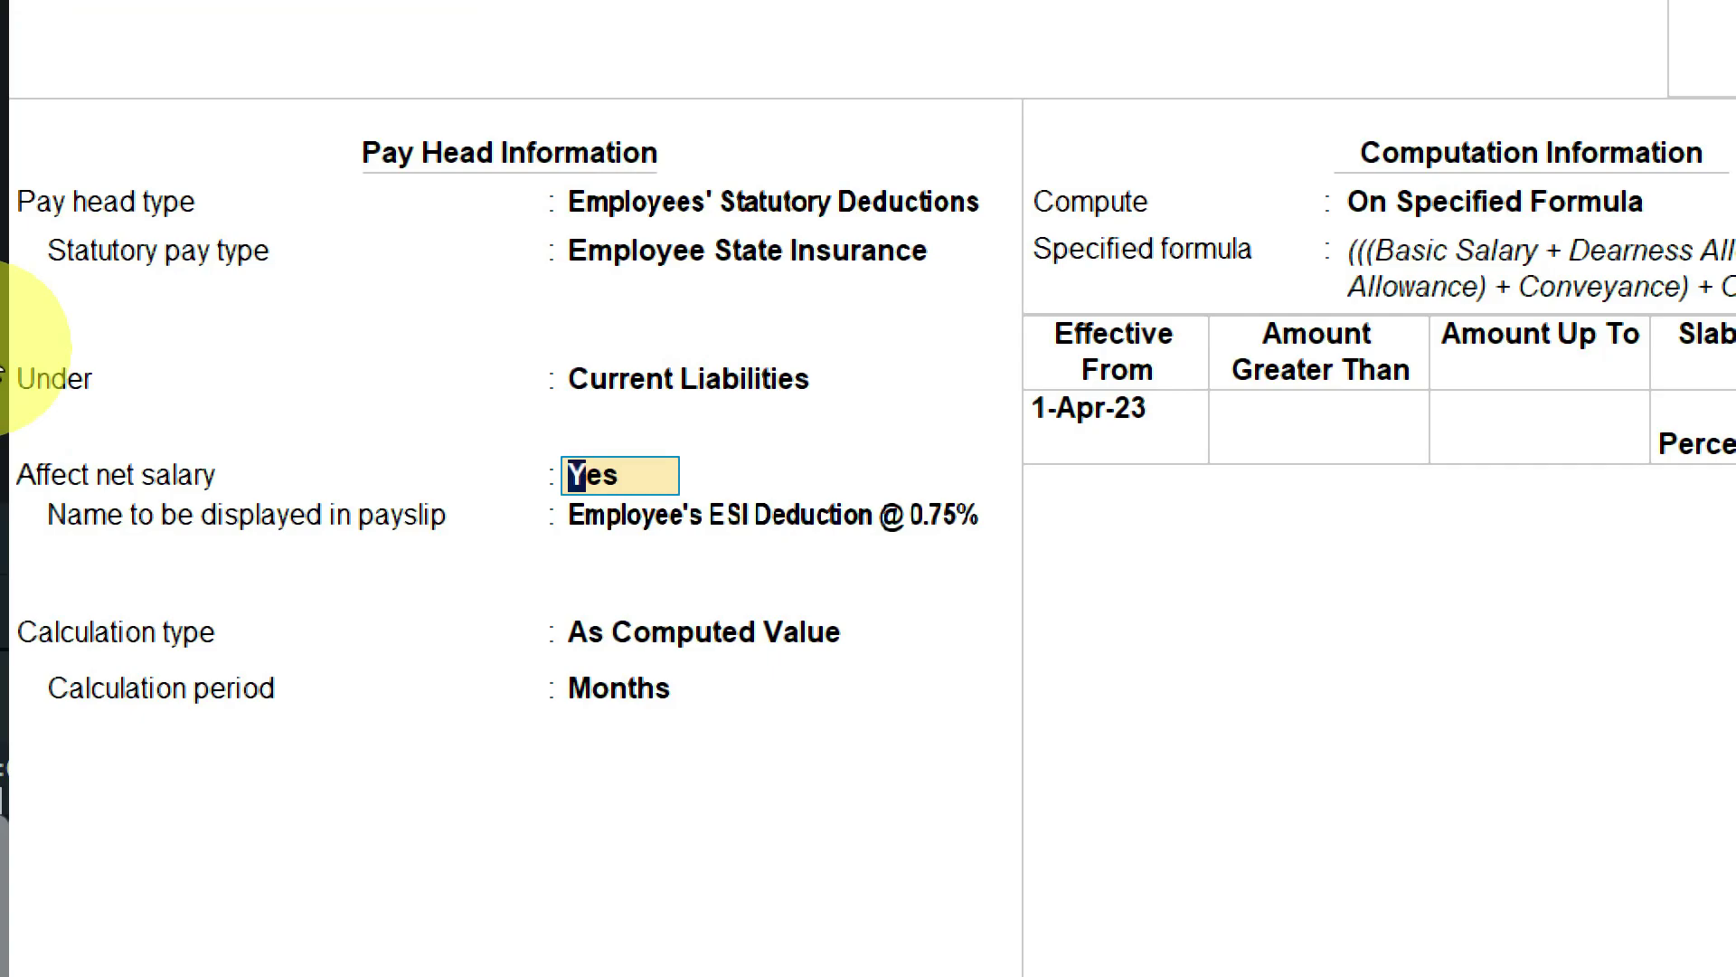
{"action": "key", "text": "Return"}
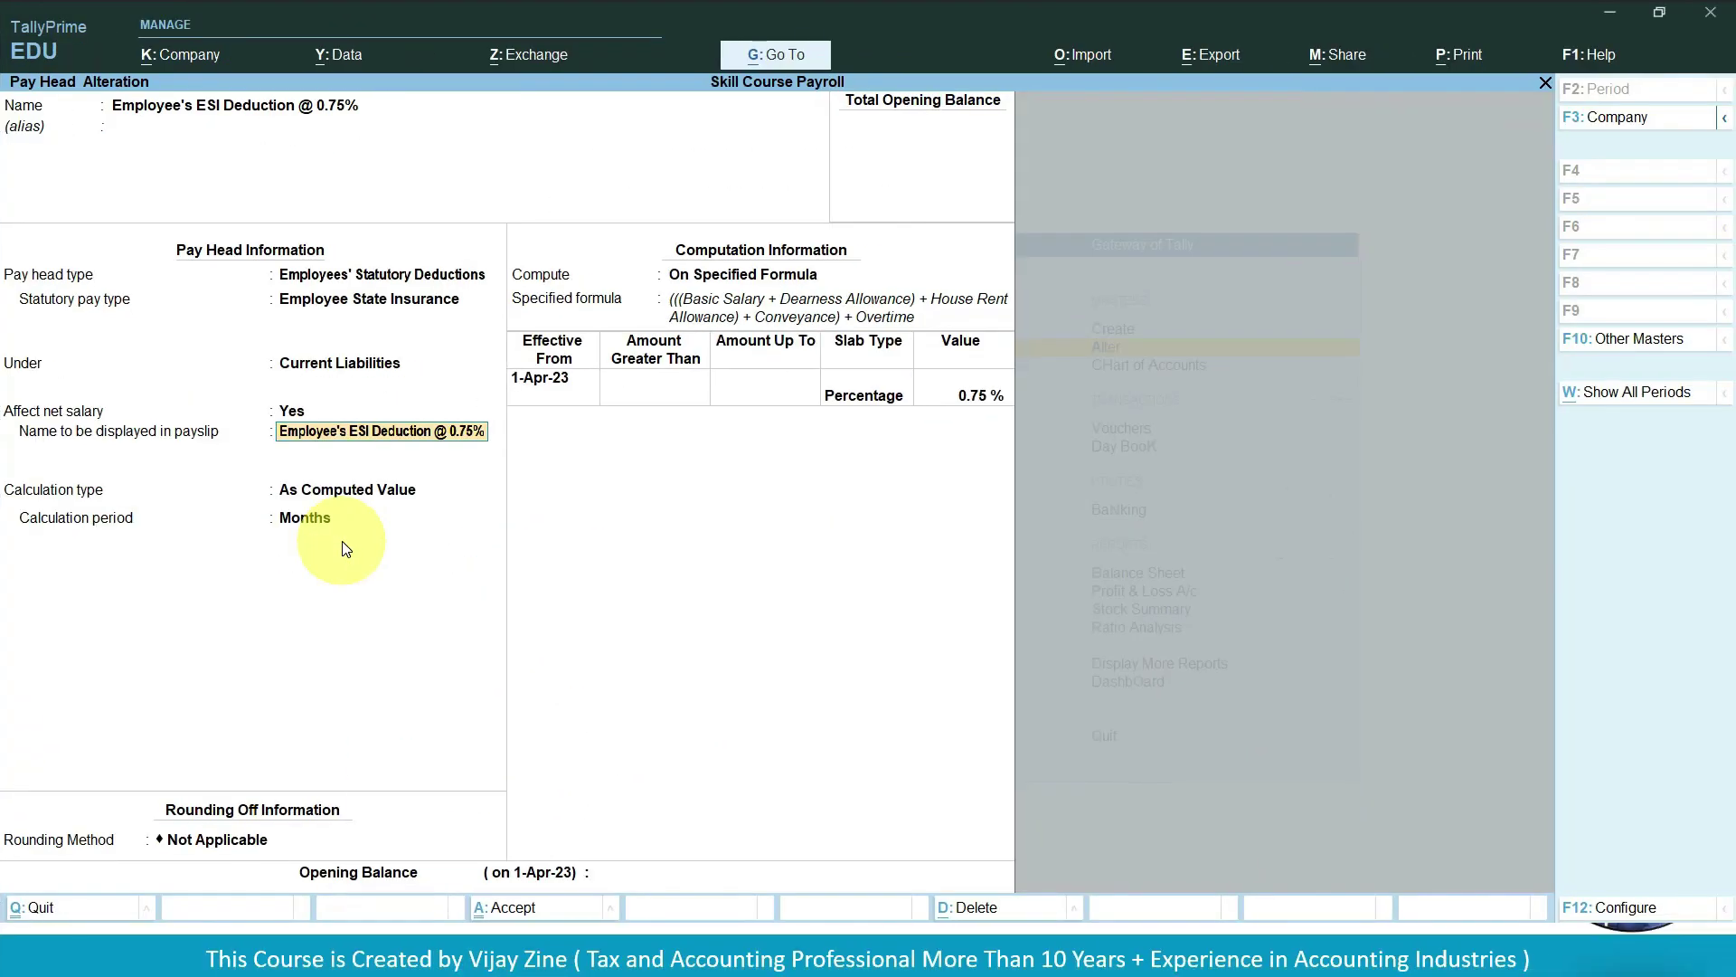
{"action": "key", "text": "Return"}
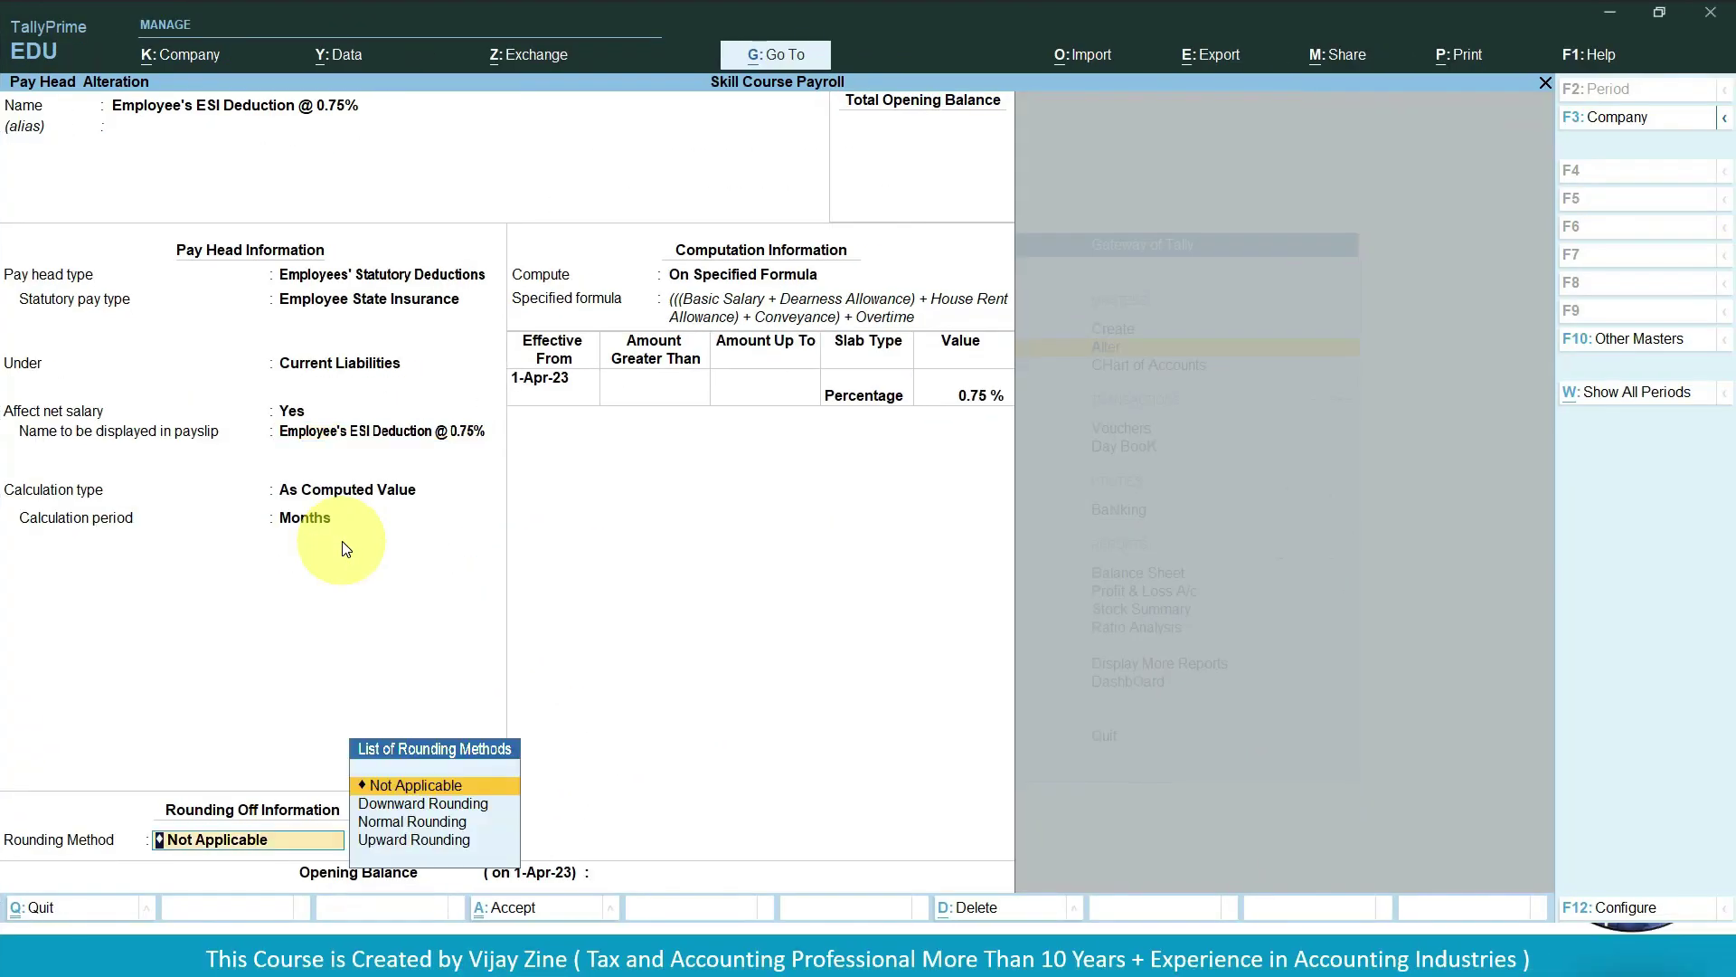
{"action": "key", "text": "Return"}
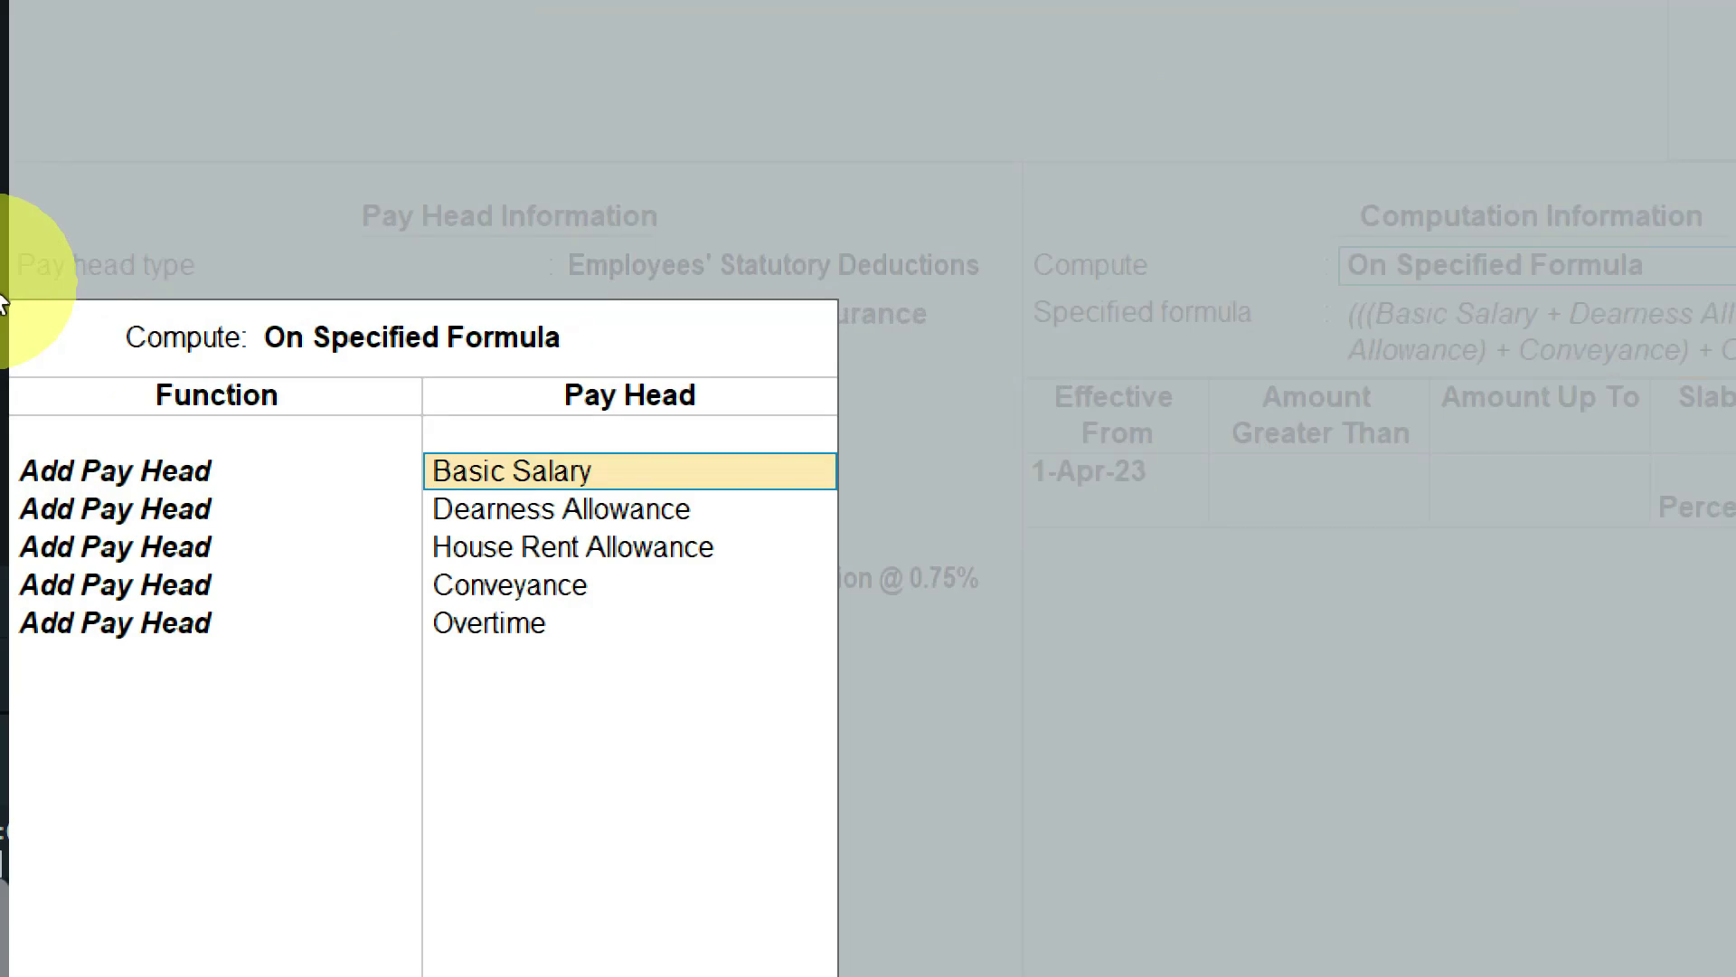
Define the ESI formula as the sum of Canteen Deduction, Dearness Allowance, House Rent Allowance, Conveyance and Overtime.
{"action": "key", "text": "Return"}
{"action": "key", "text": "Return"}
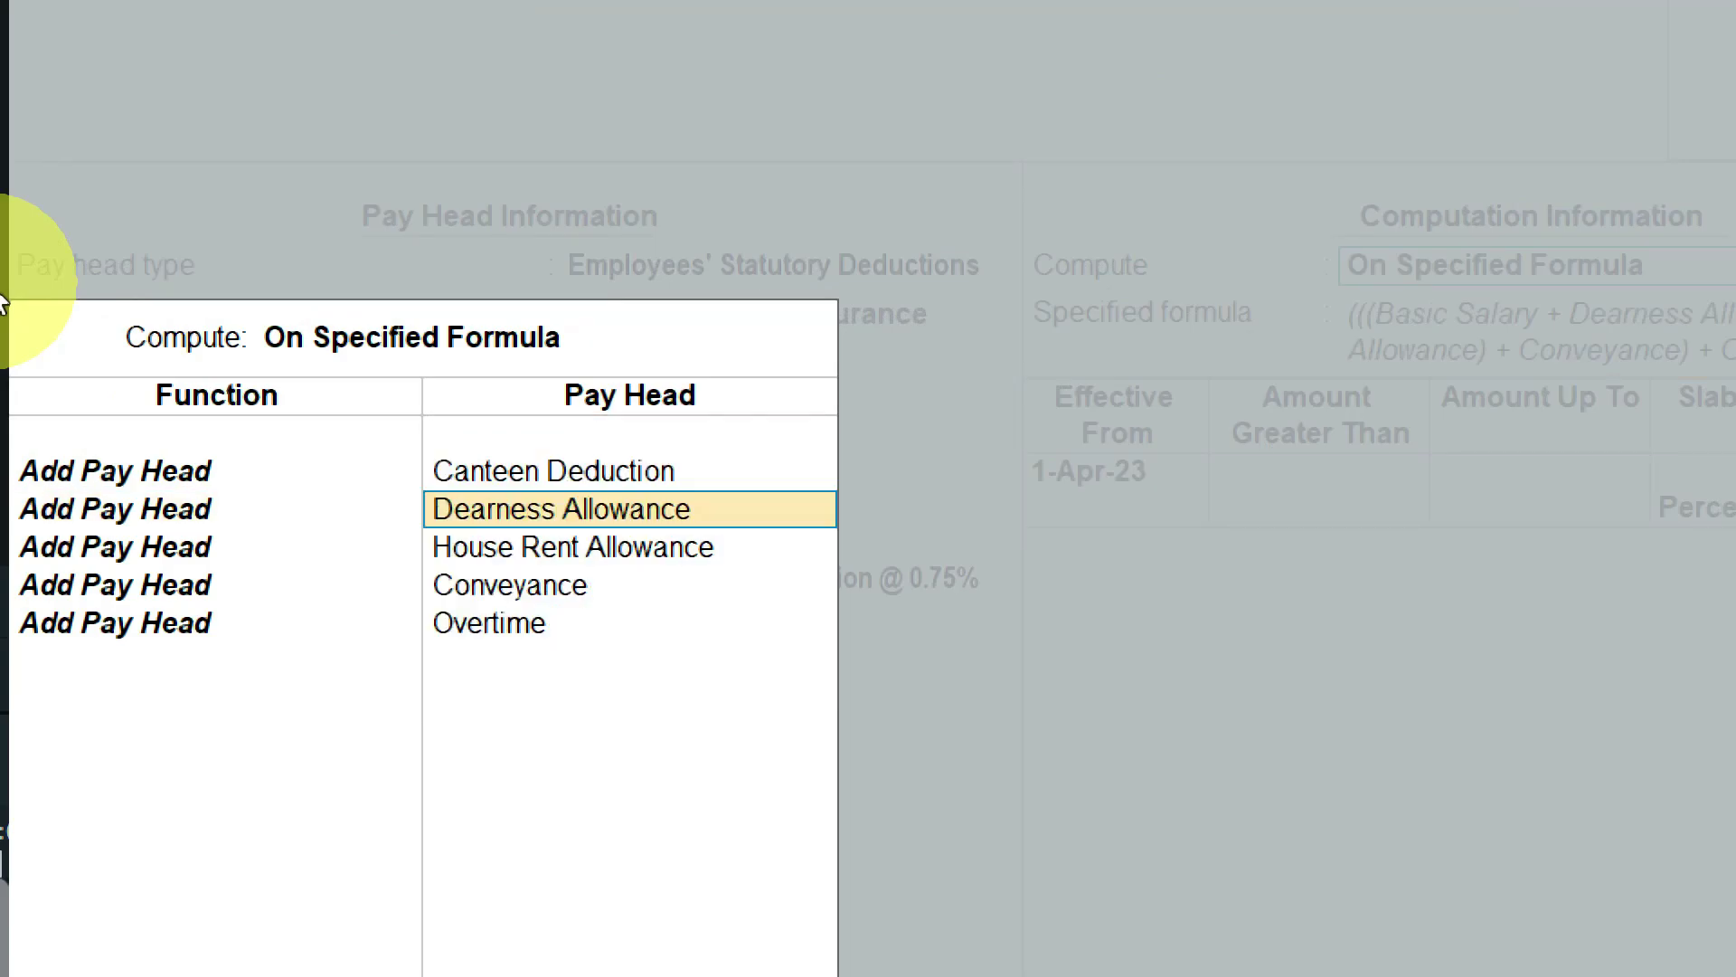
{"action": "key", "text": "Return"}
{"action": "key", "text": "Return"}
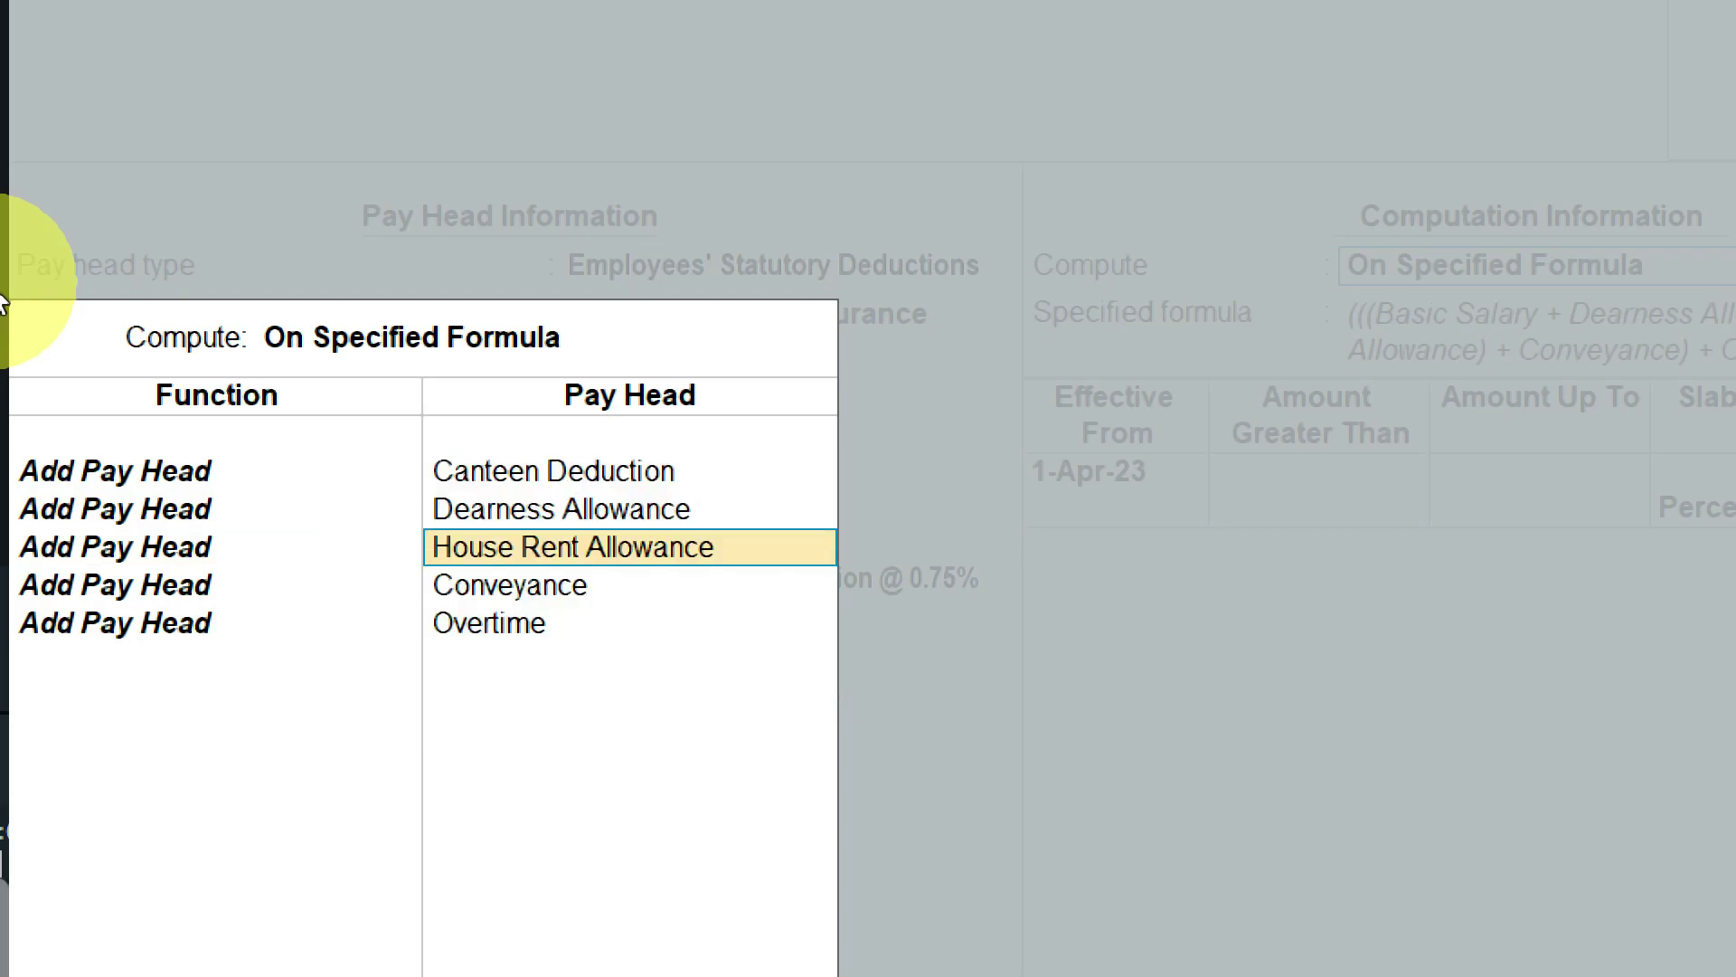
{"action": "key", "text": "Return"}
{"action": "key", "text": "Return"}
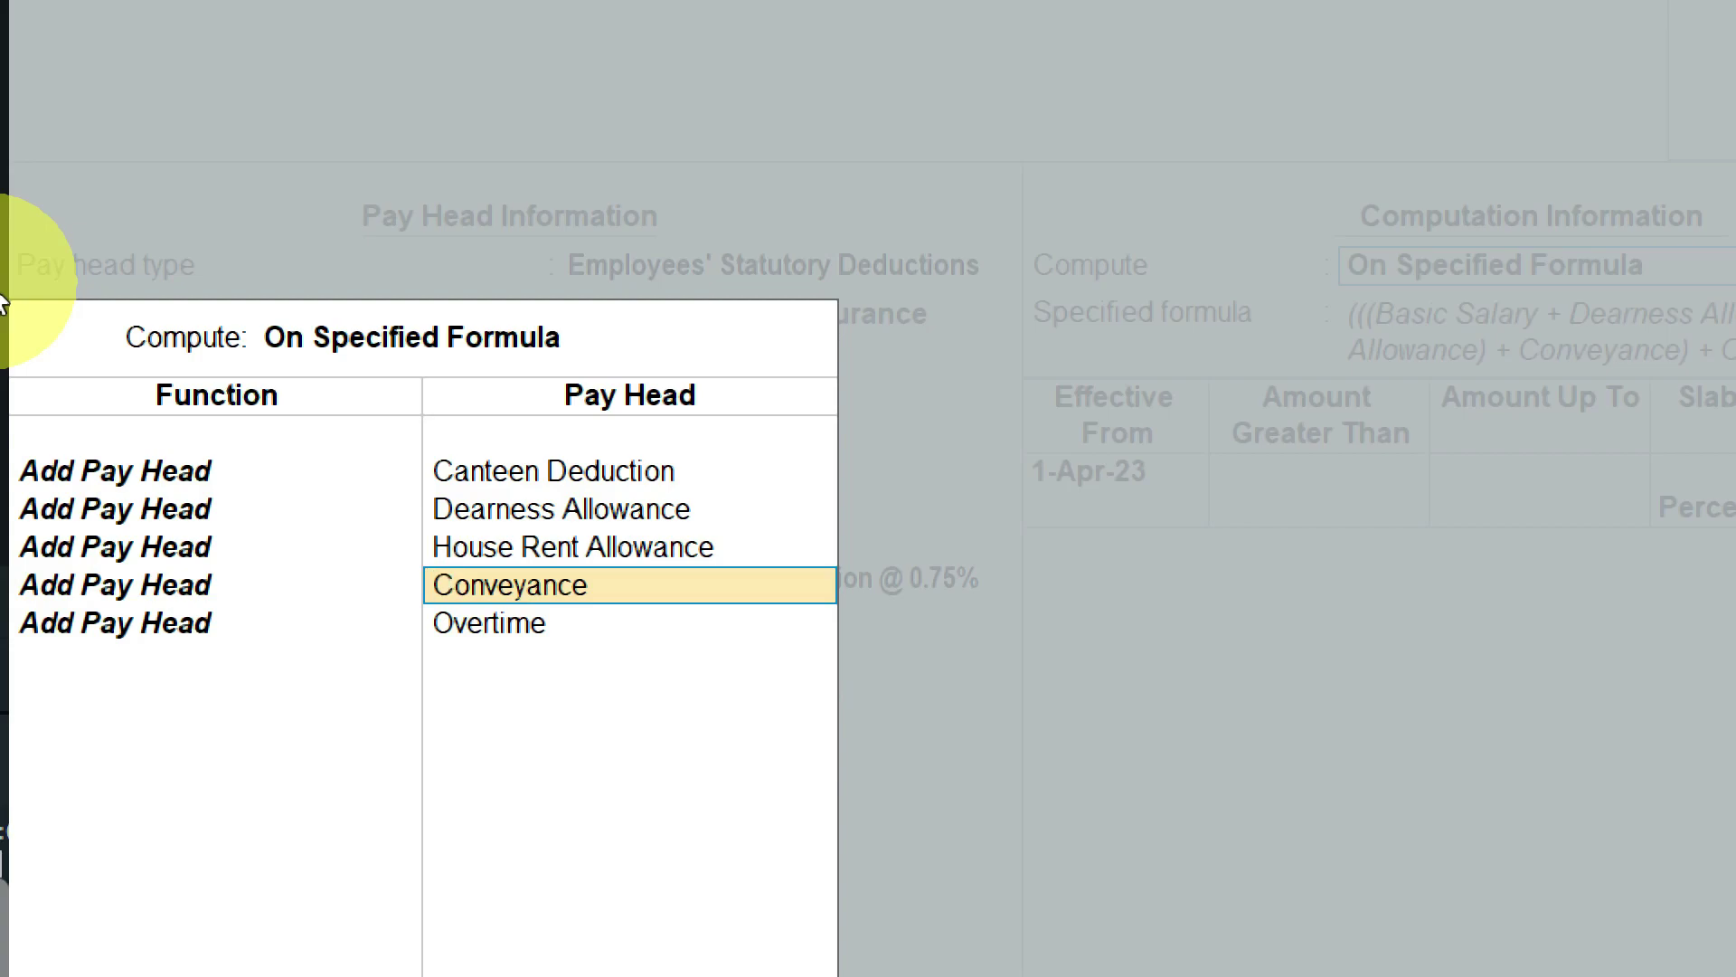
{"action": "key", "text": "Return"}
{"action": "key", "text": "Return"}
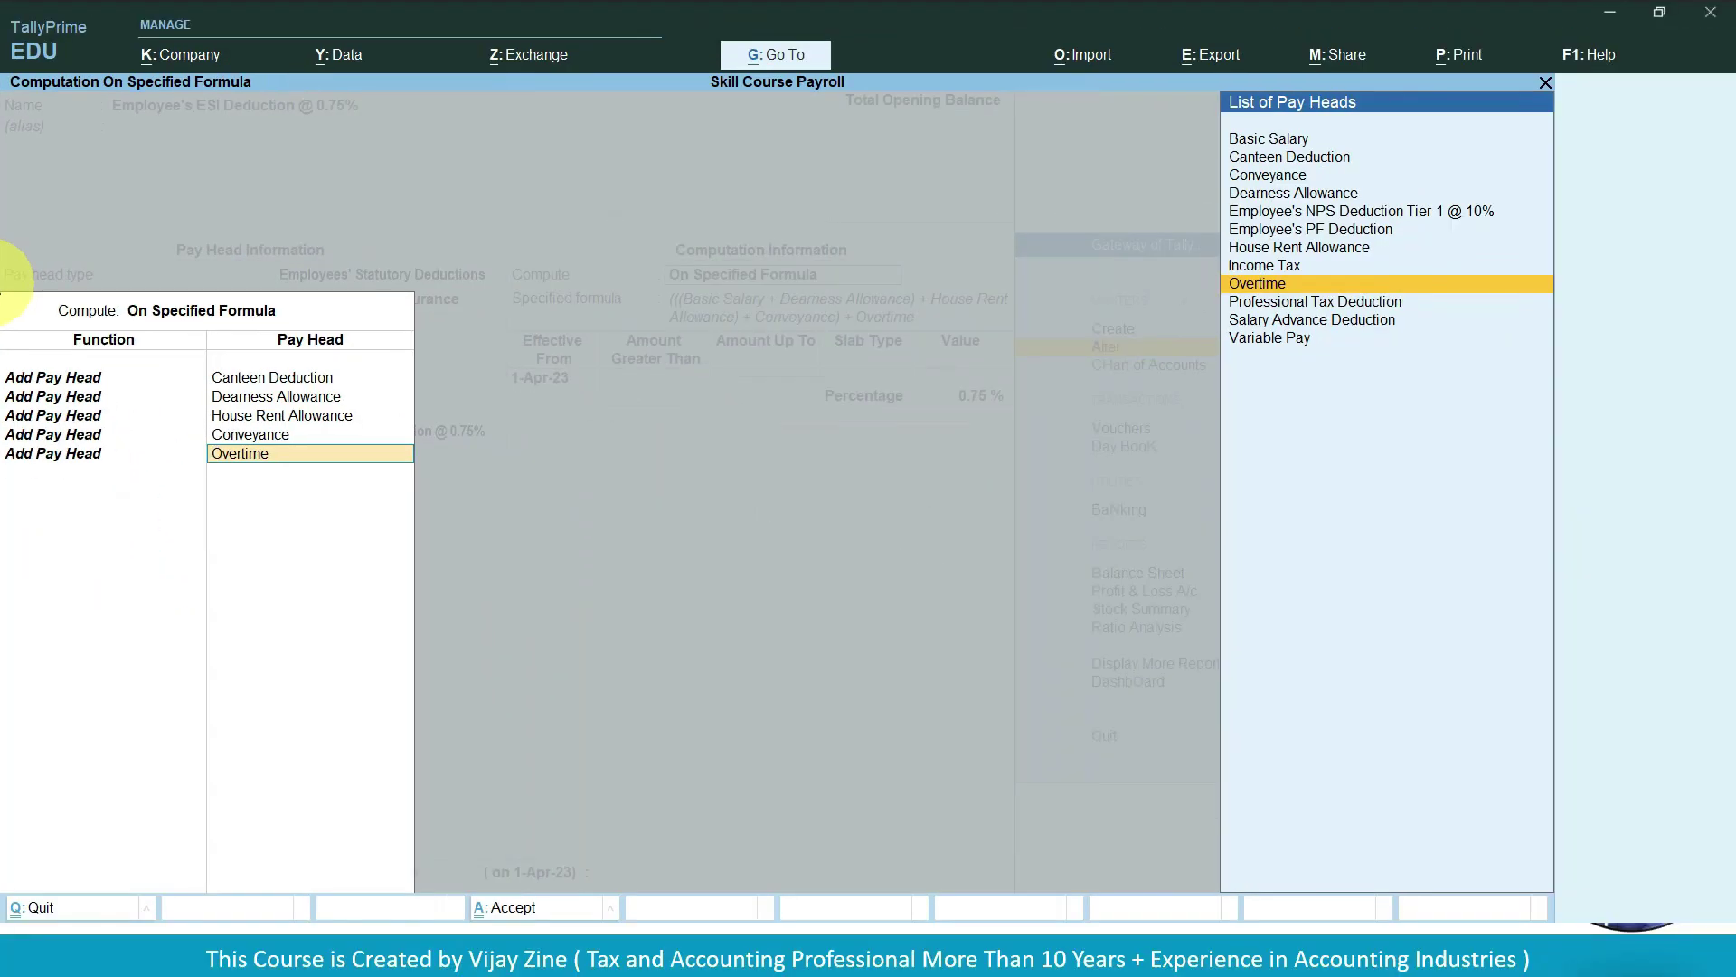
{"action": "key", "text": "Return"}
{"action": "key", "text": "Return"}
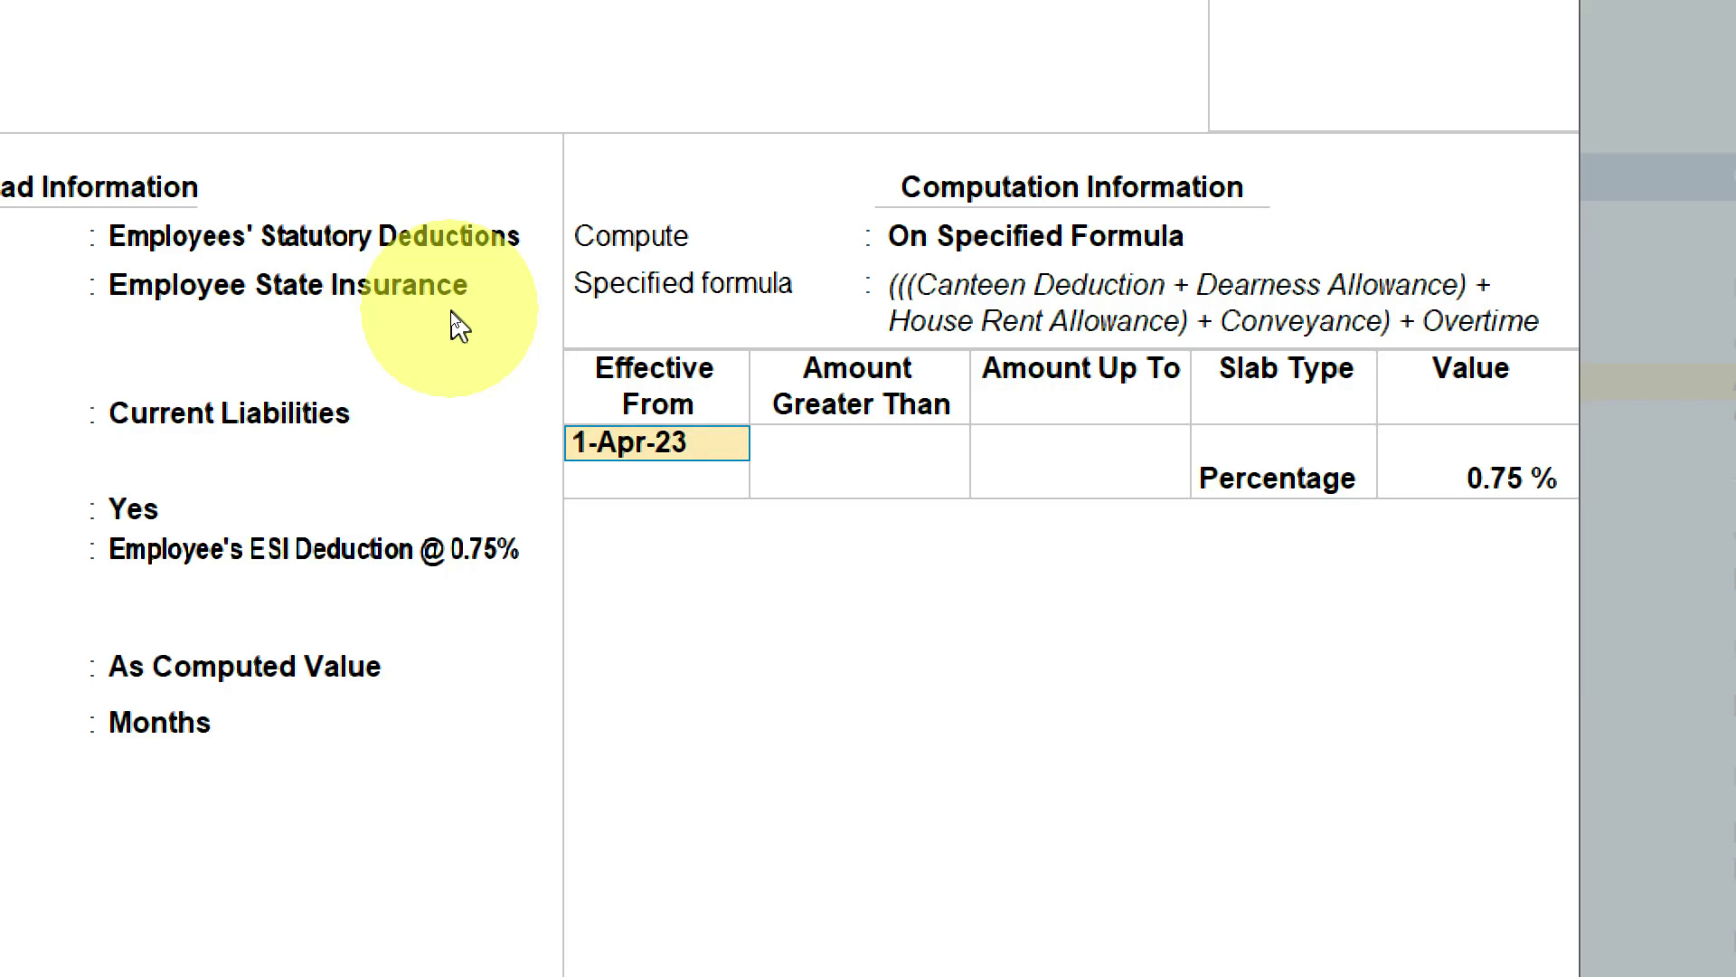
Keep the ESI slab effective 1-Apr-23 as Percentage at 0.75% and accept the pay head.
{"action": "key", "text": "Return"}
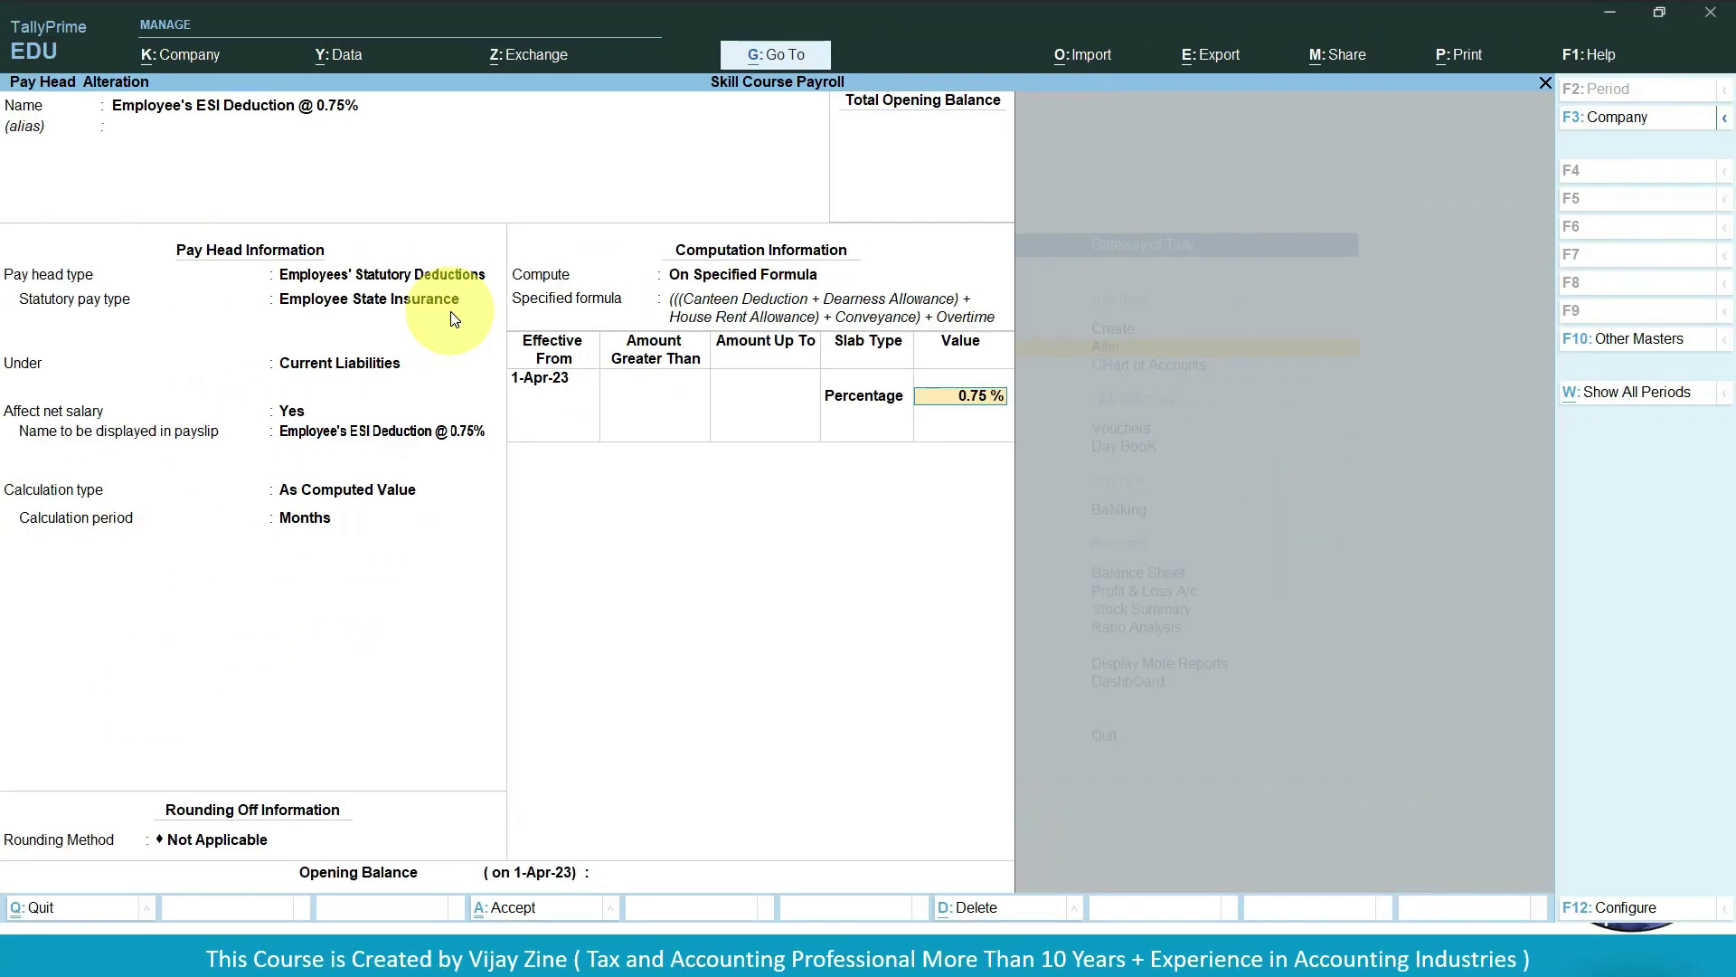
{"action": "key", "text": "Return"}
{"action": "key", "text": "Return"}
{"action": "key", "text": "Return"}
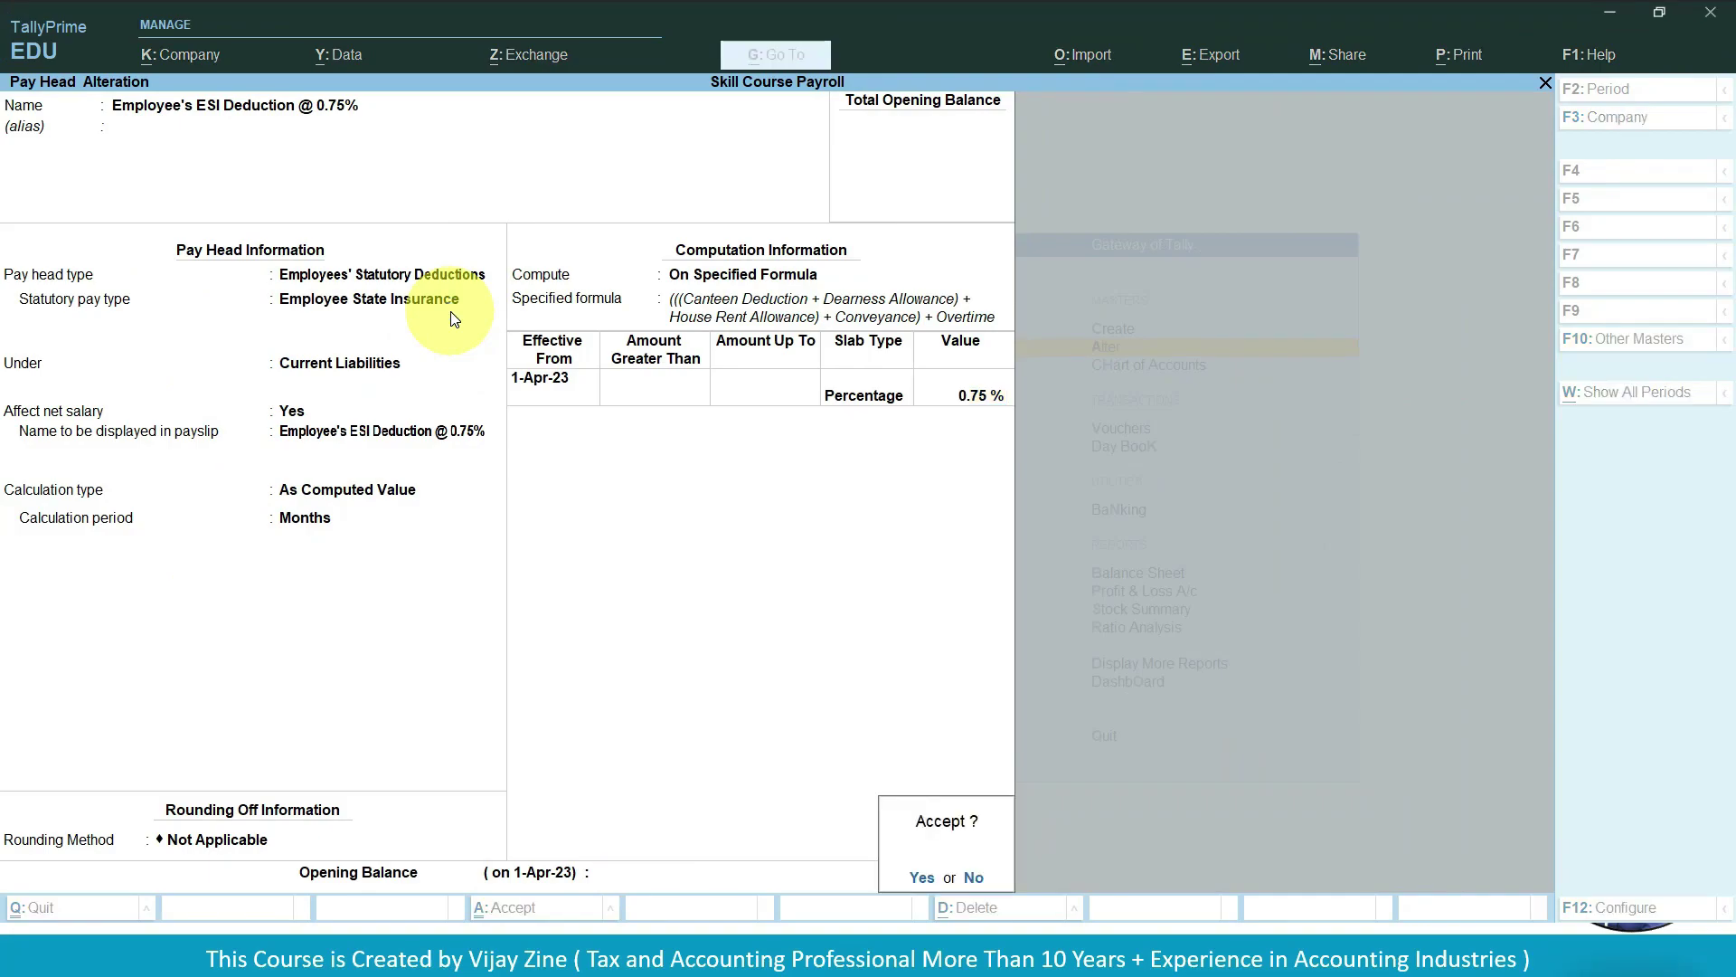
{"action": "key", "text": "Return"}
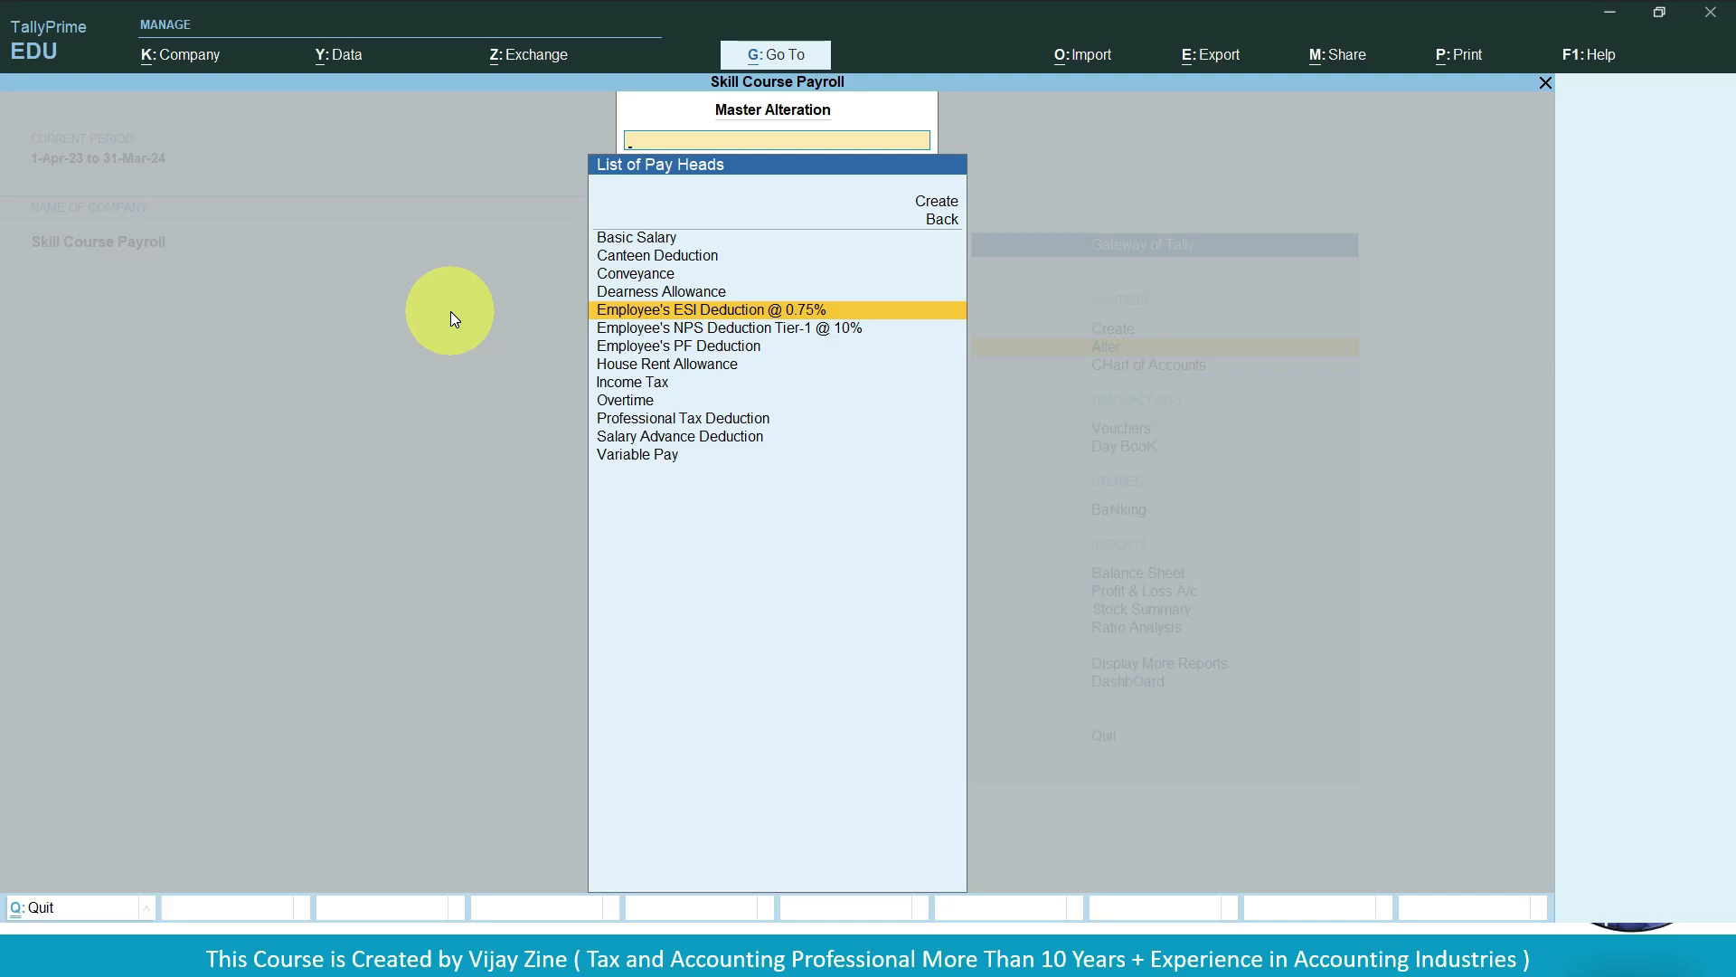
Open the Employee's NPS Deduction Tier-1 @ 10% pay head for alteration.
{"action": "key", "text": "Down"}
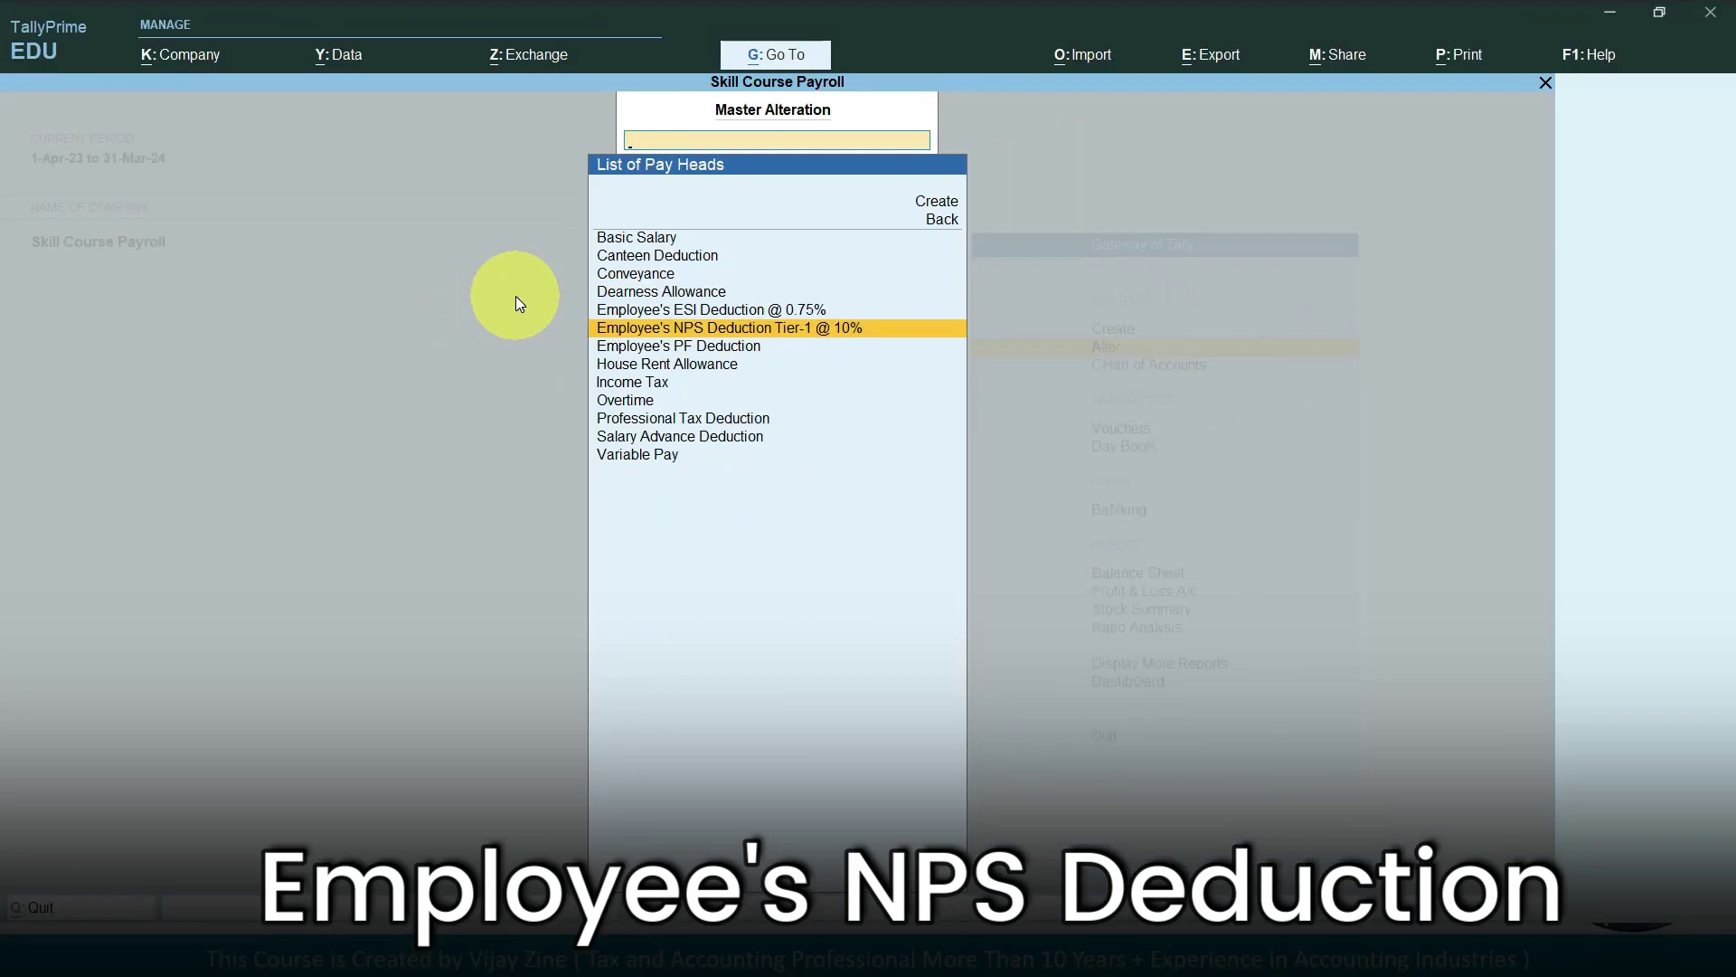
{"action": "key", "text": "Return"}
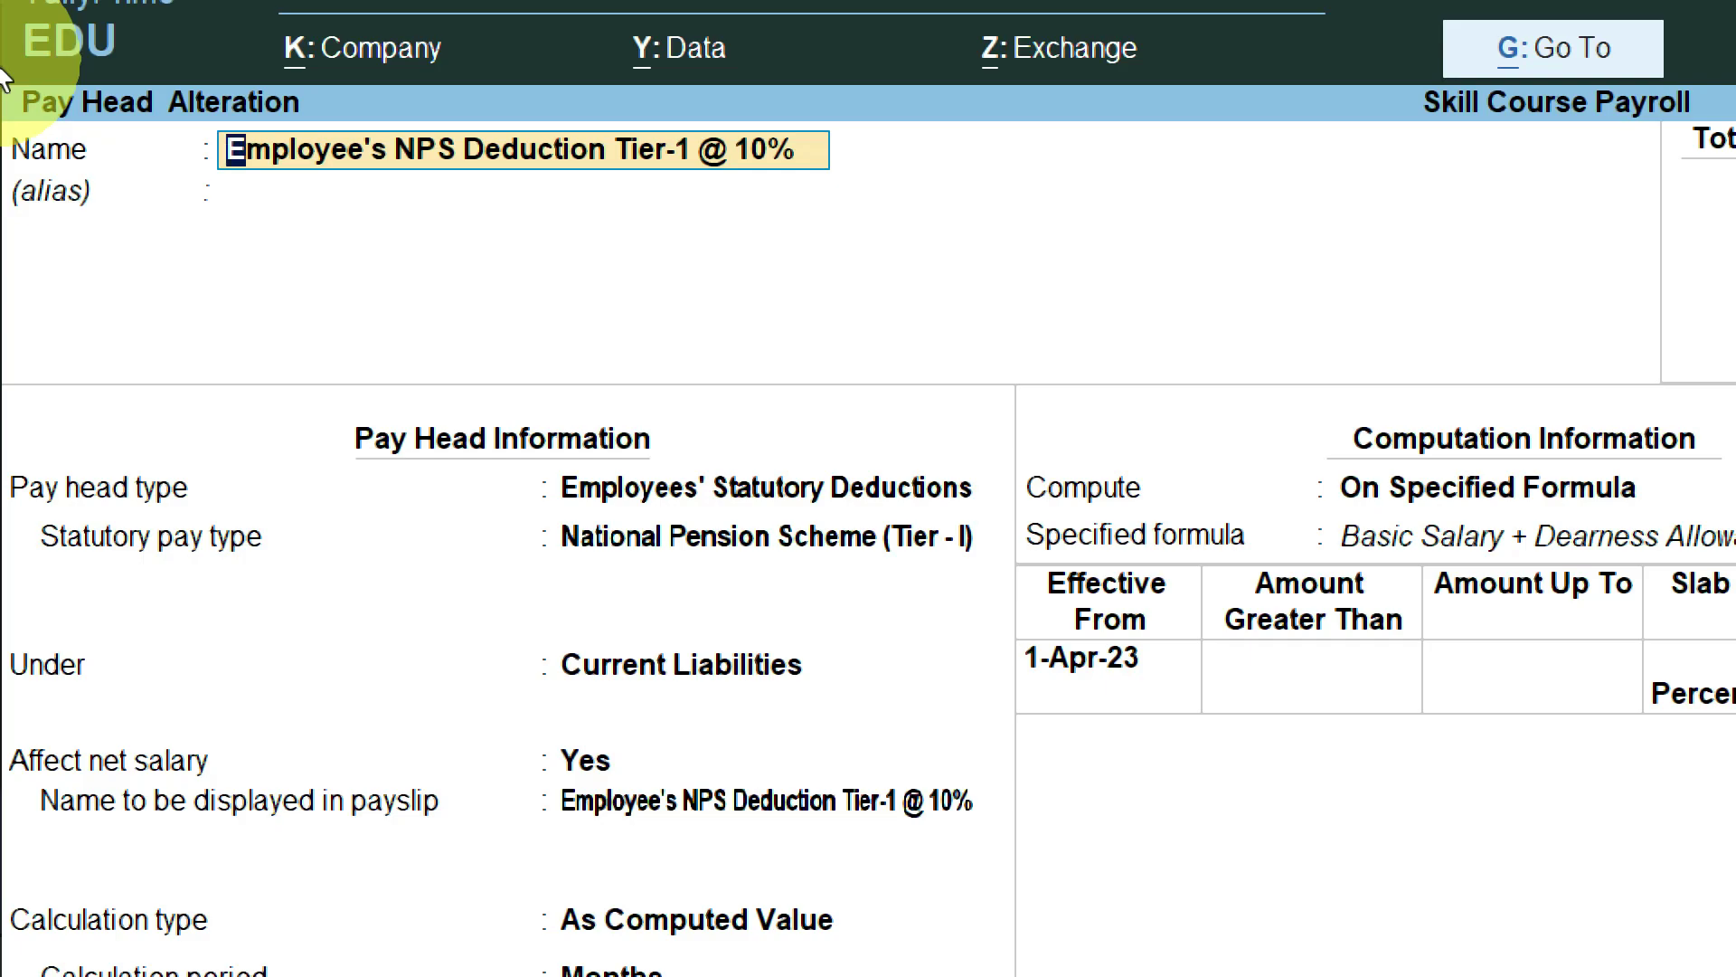
Keep the NPS pay head's name, Employees' Statutory Deductions type, National Pension Scheme (Tier - I) and Current Liabilities group.
{"action": "key", "text": "Return"}
{"action": "key", "text": "Return"}
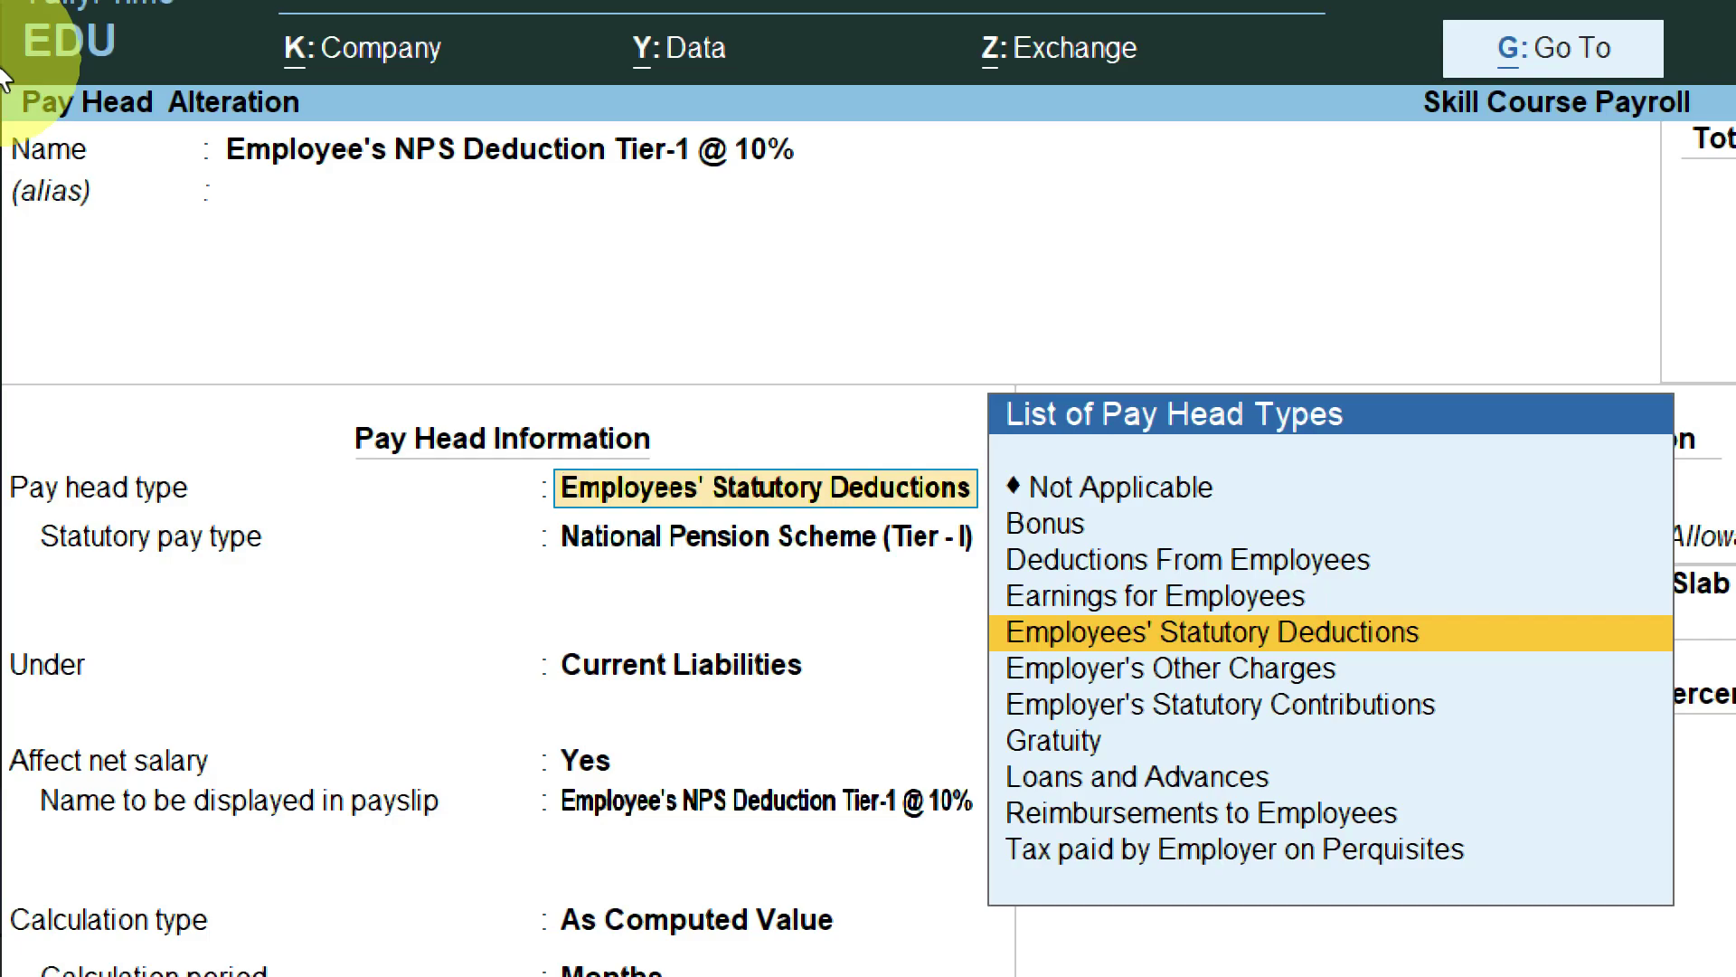
{"action": "key", "text": "Return"}
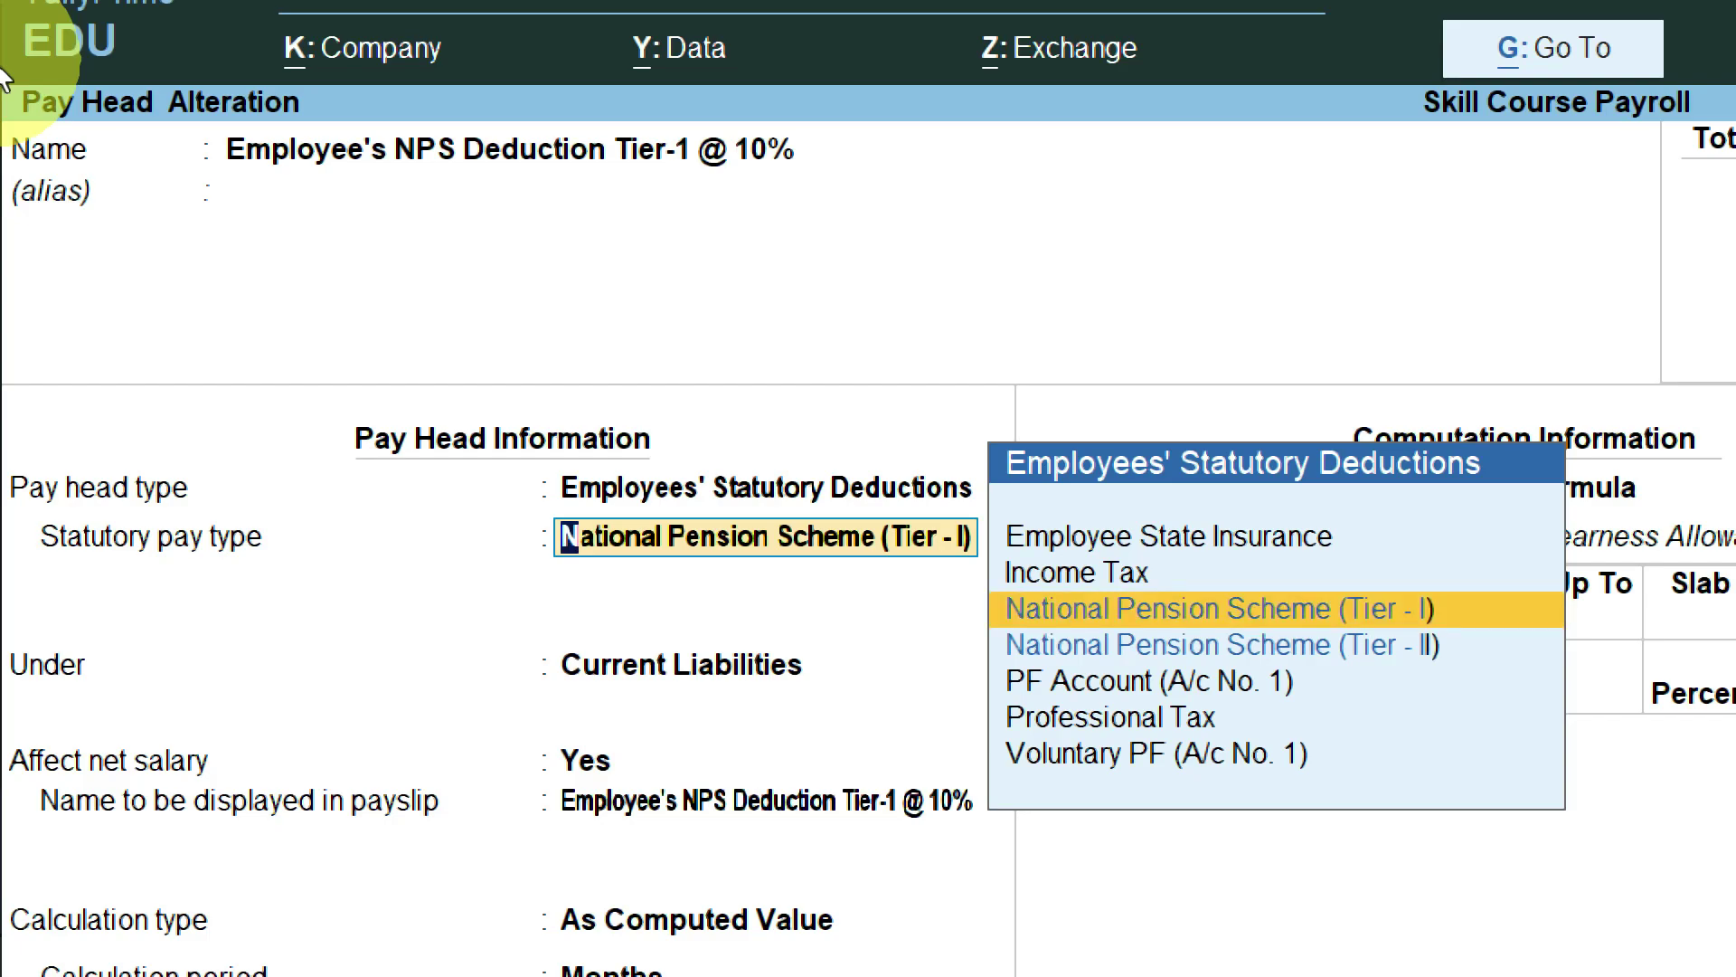
{"action": "key", "text": "Return"}
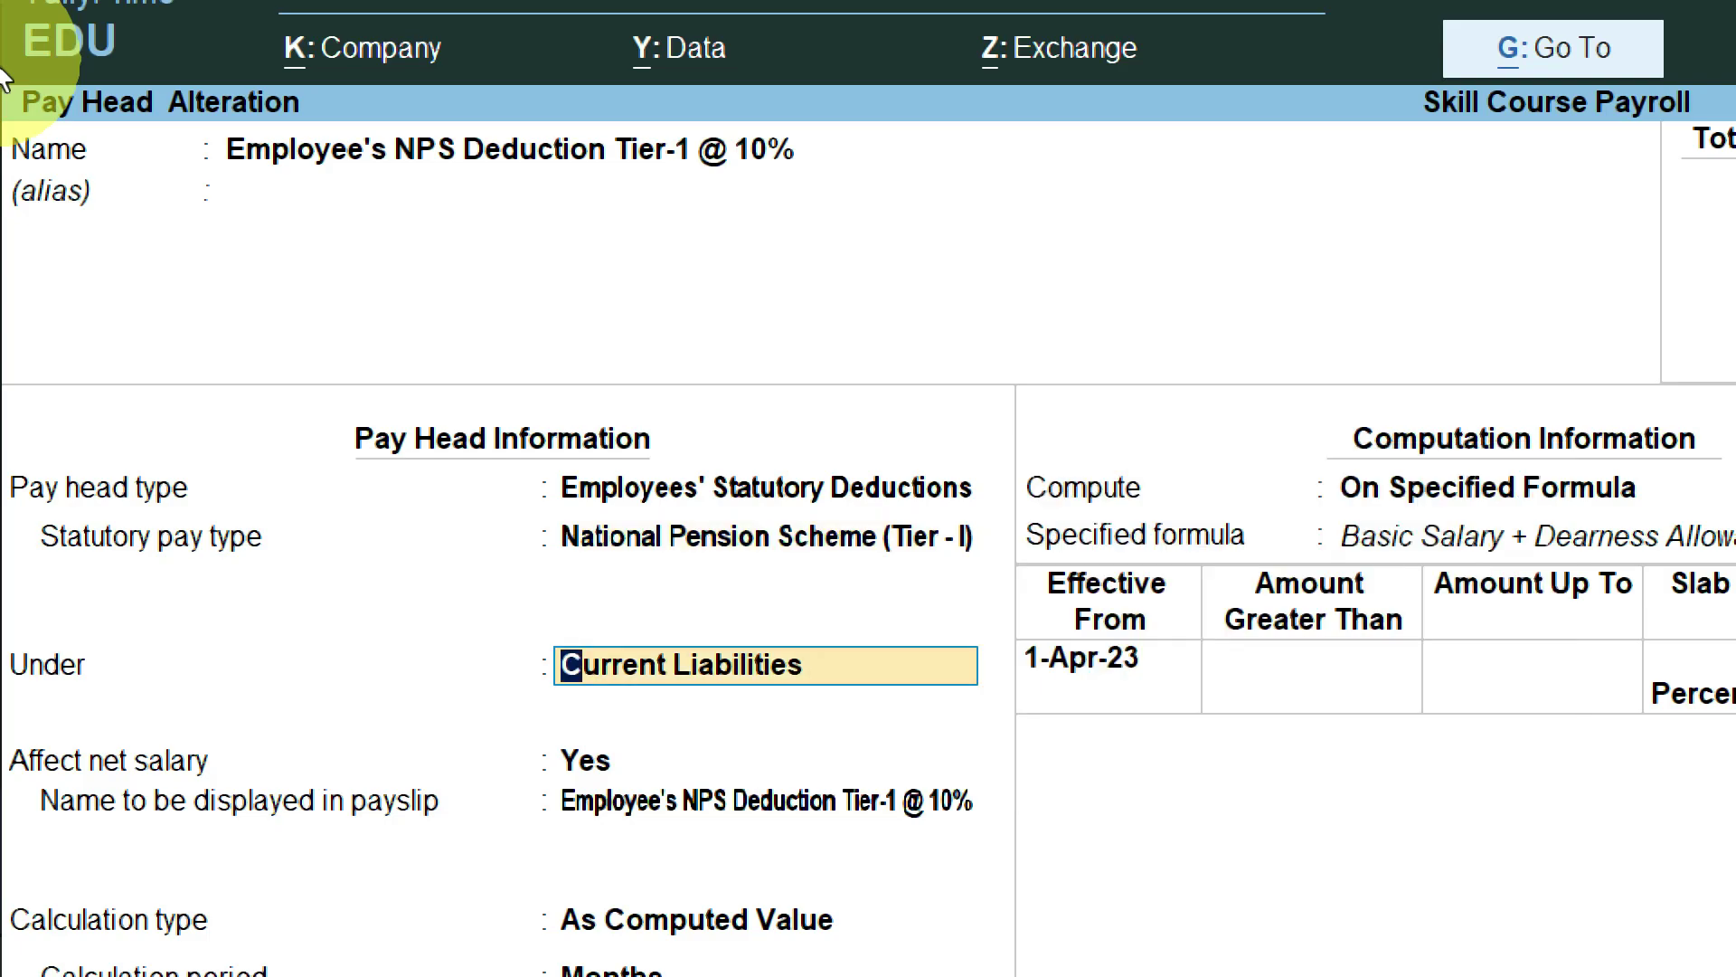
{"action": "key", "text": "Return"}
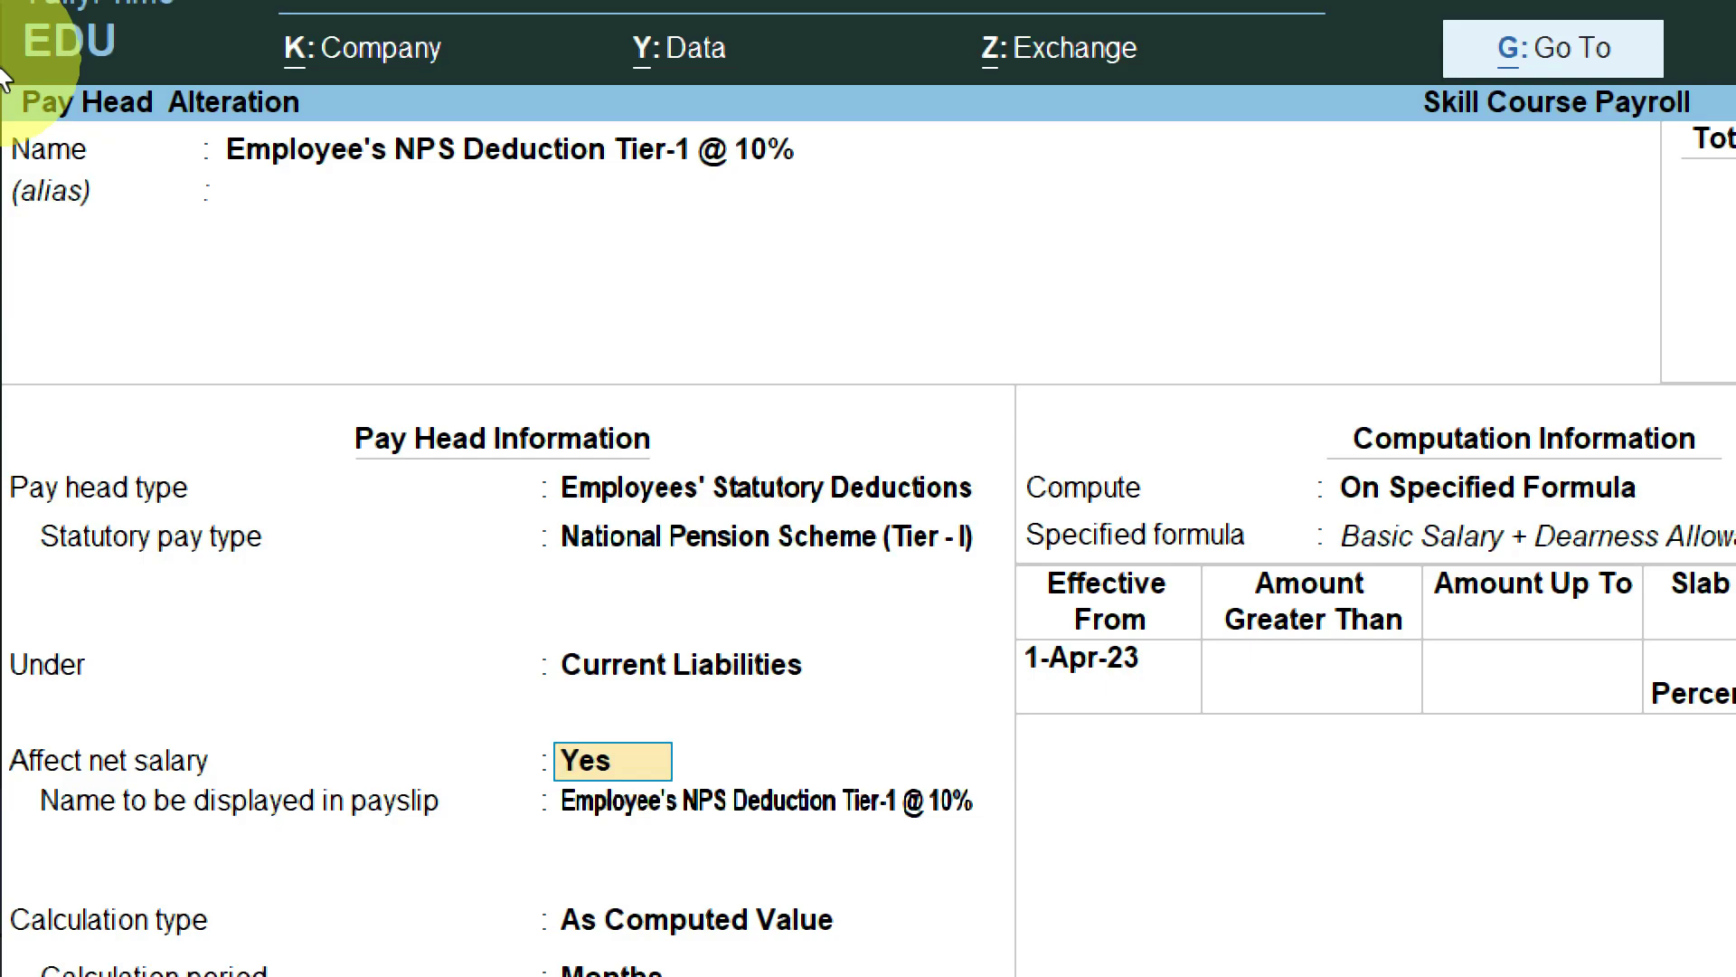
Keep net salary Yes, the existing payslip name, As Computed Value and rounding Not Applicable for the NPS pay head.
{"action": "key", "text": "Return"}
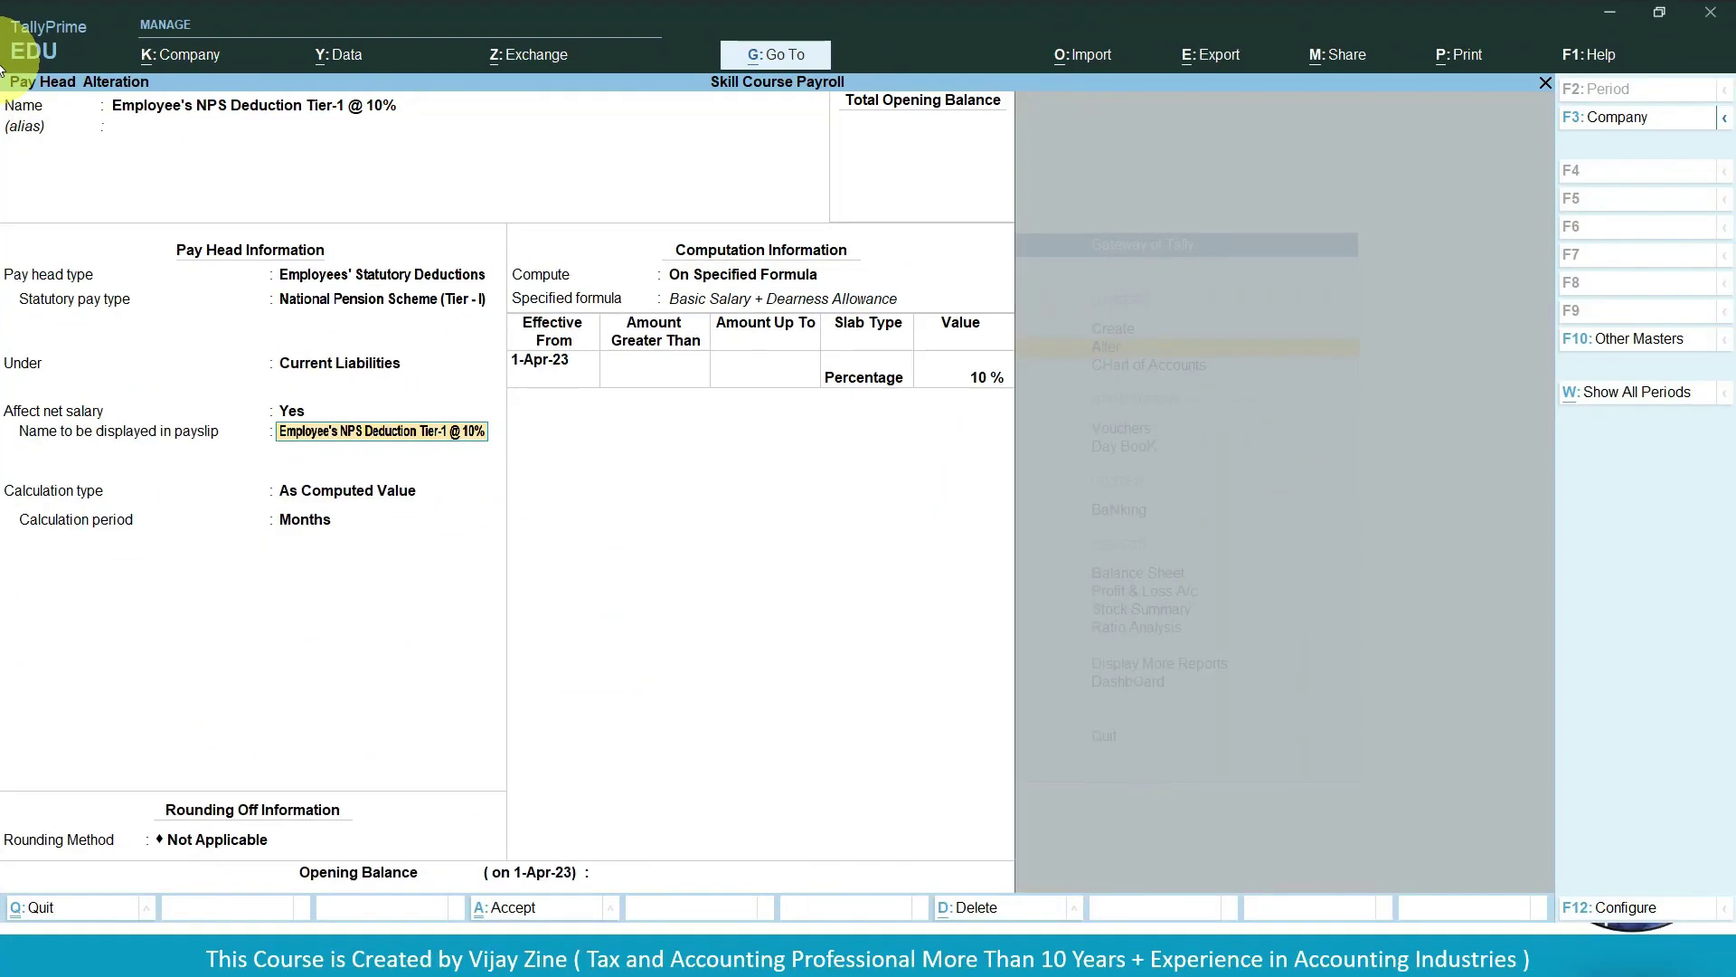
{"action": "key", "text": "Return"}
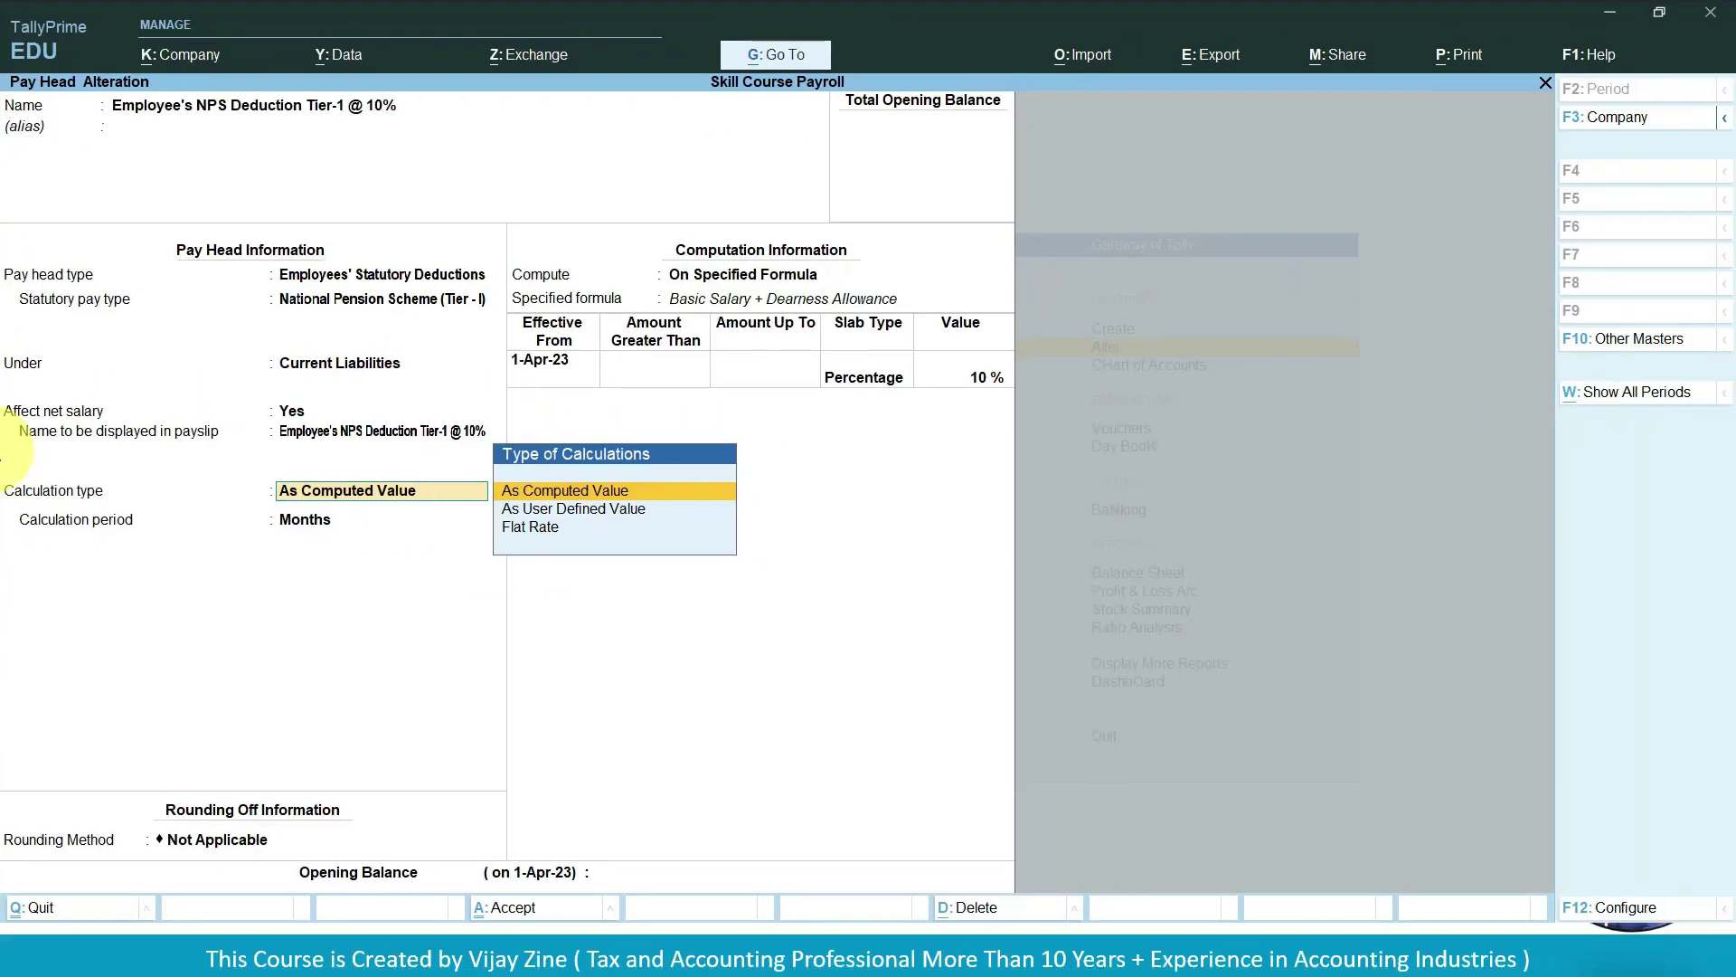
{"action": "key", "text": "Return"}
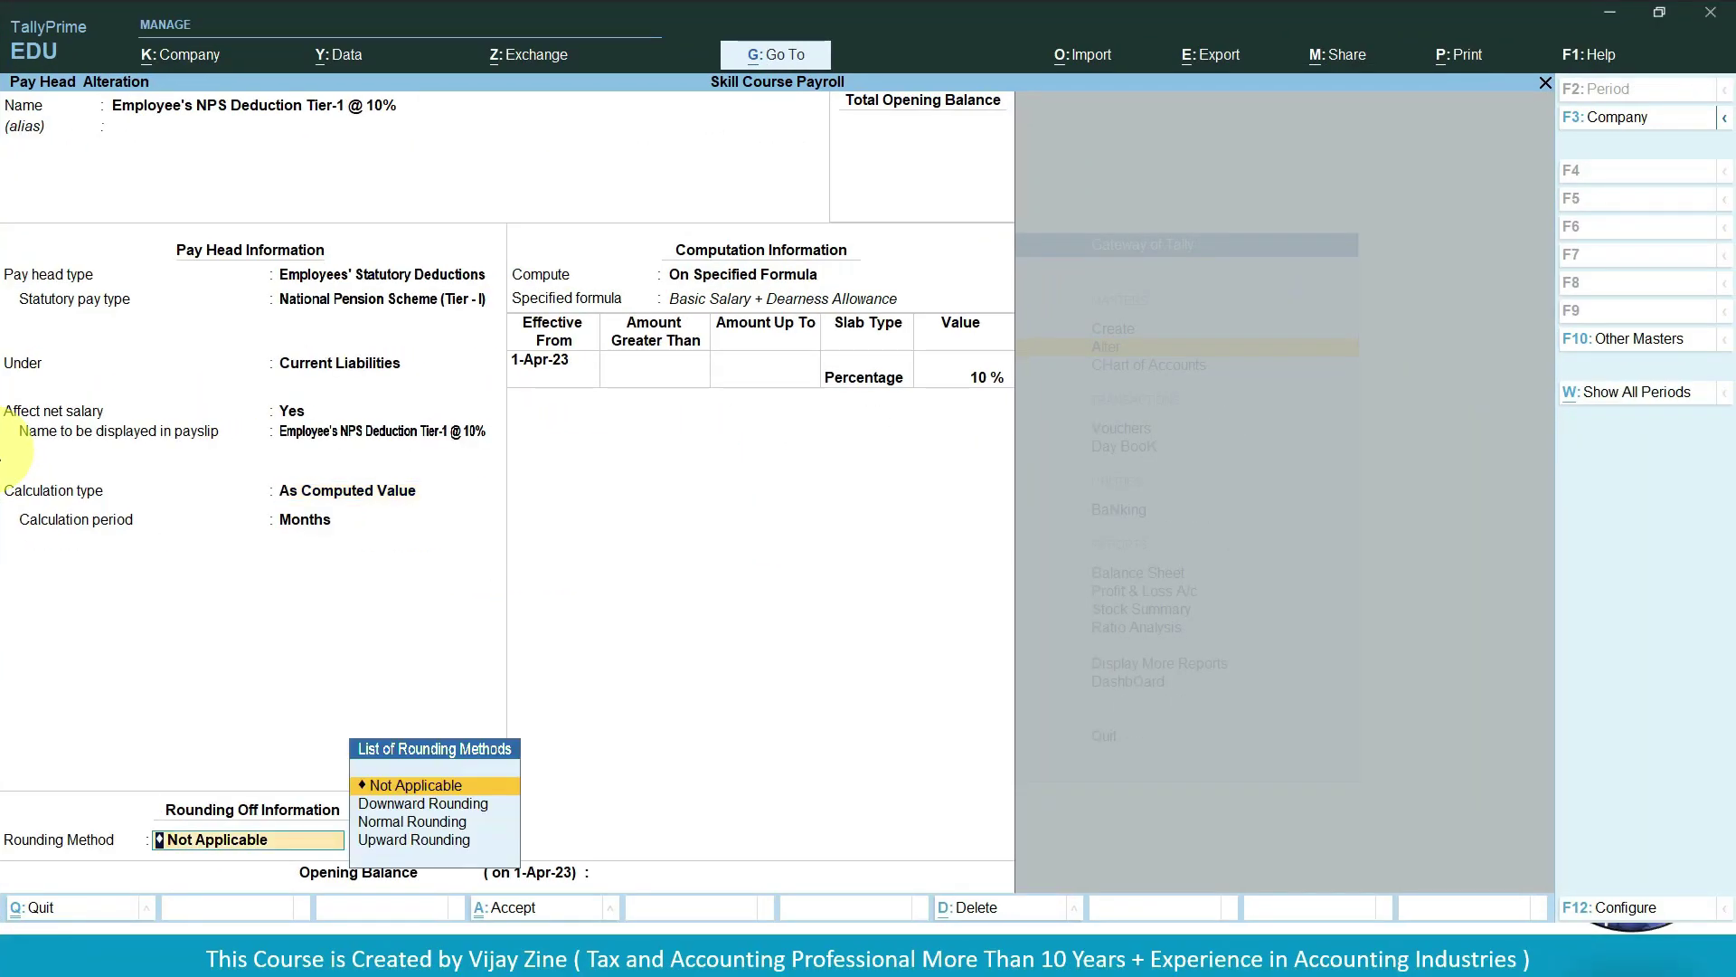
{"action": "key", "text": "BackSpace"}
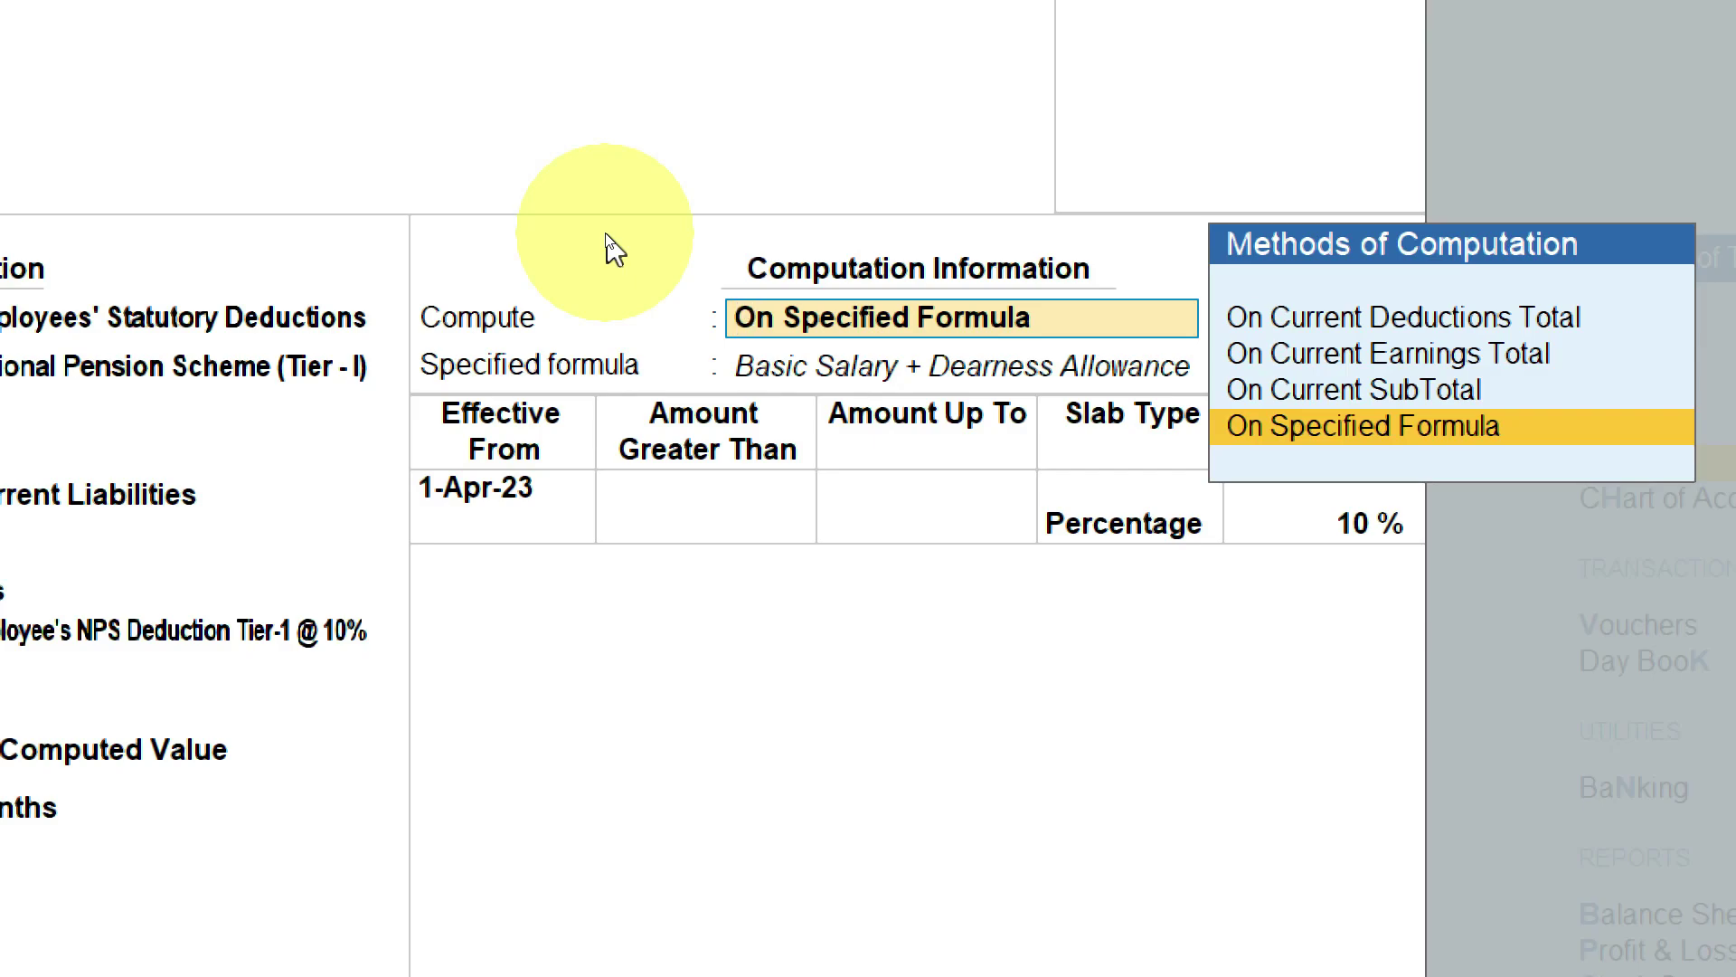
Keep the NPS computation On Specified Formula as the sum of Basic Salary and Dearness Allowance.
{"action": "key", "text": "Return"}
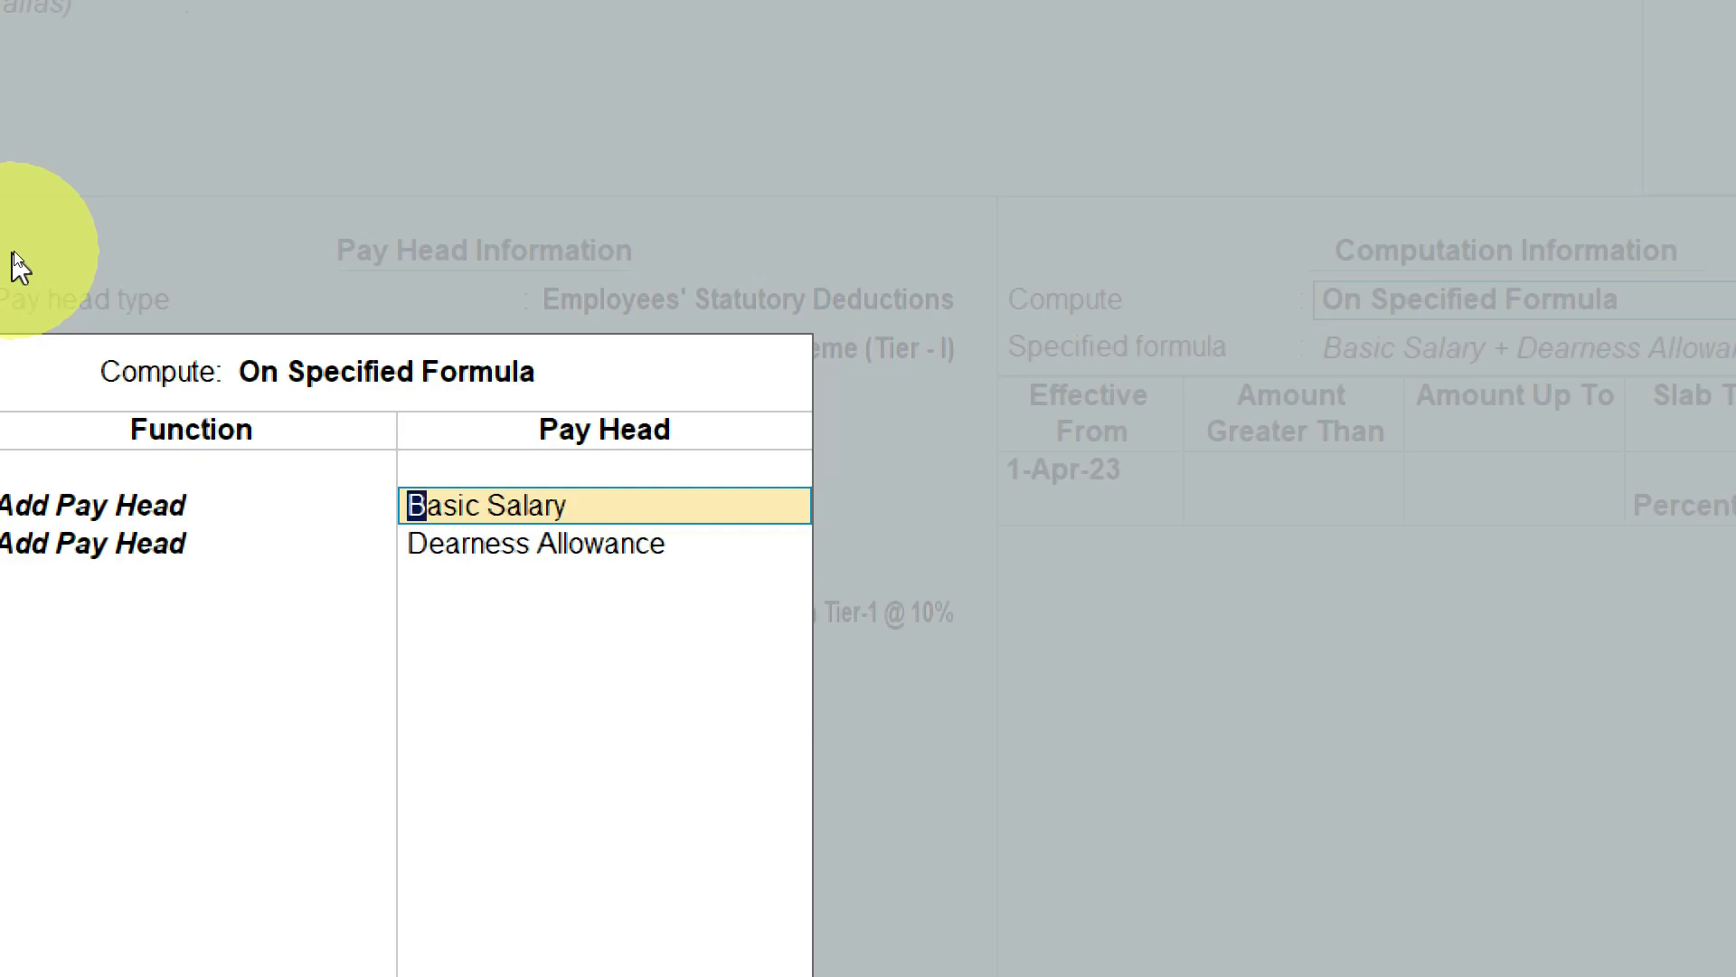
{"action": "key", "text": "Return"}
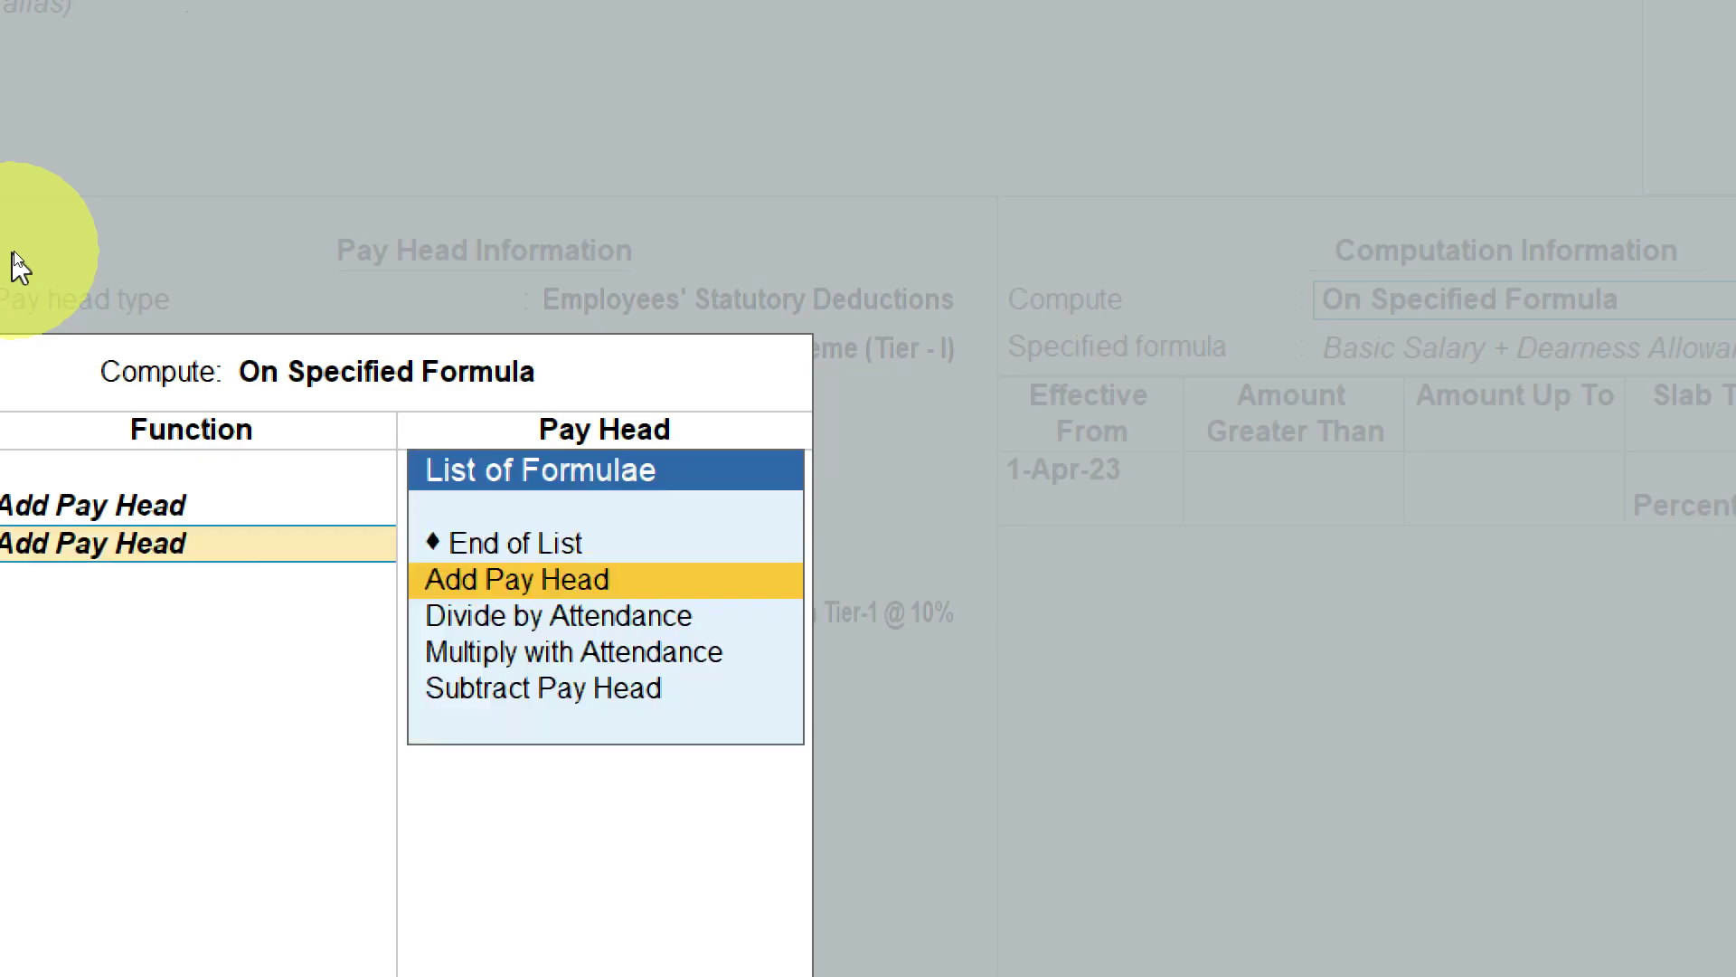
{"action": "key", "text": "Return"}
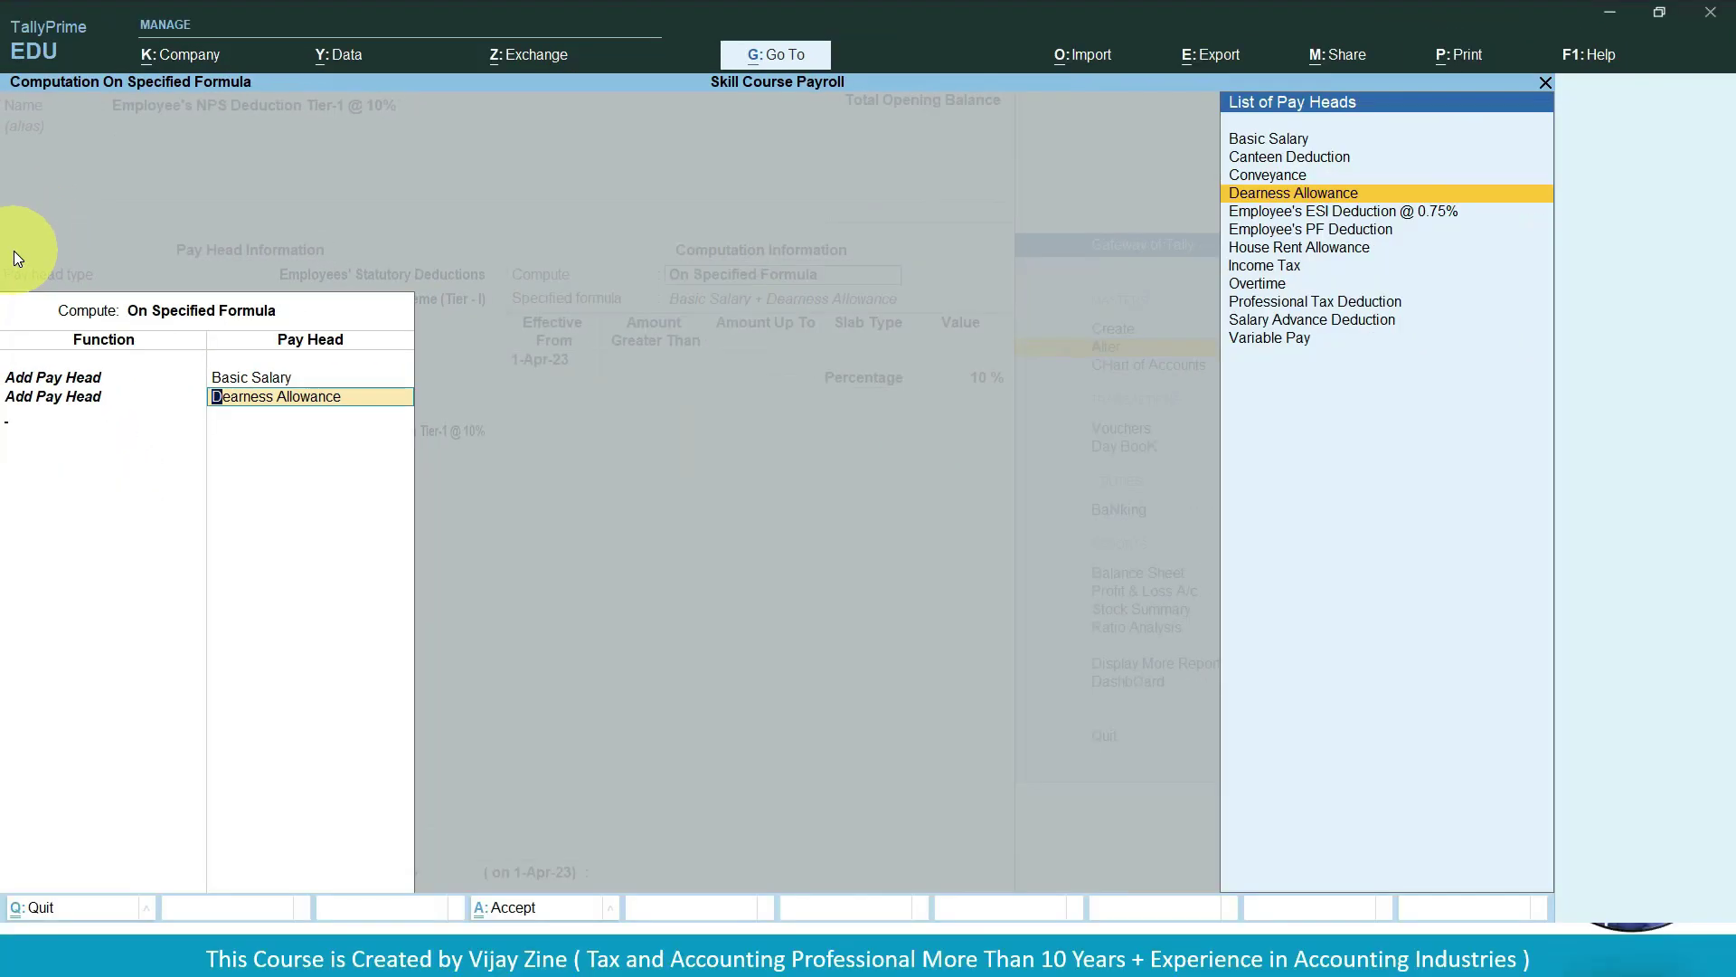
{"action": "key", "text": "Return"}
{"action": "key", "text": "Return"}
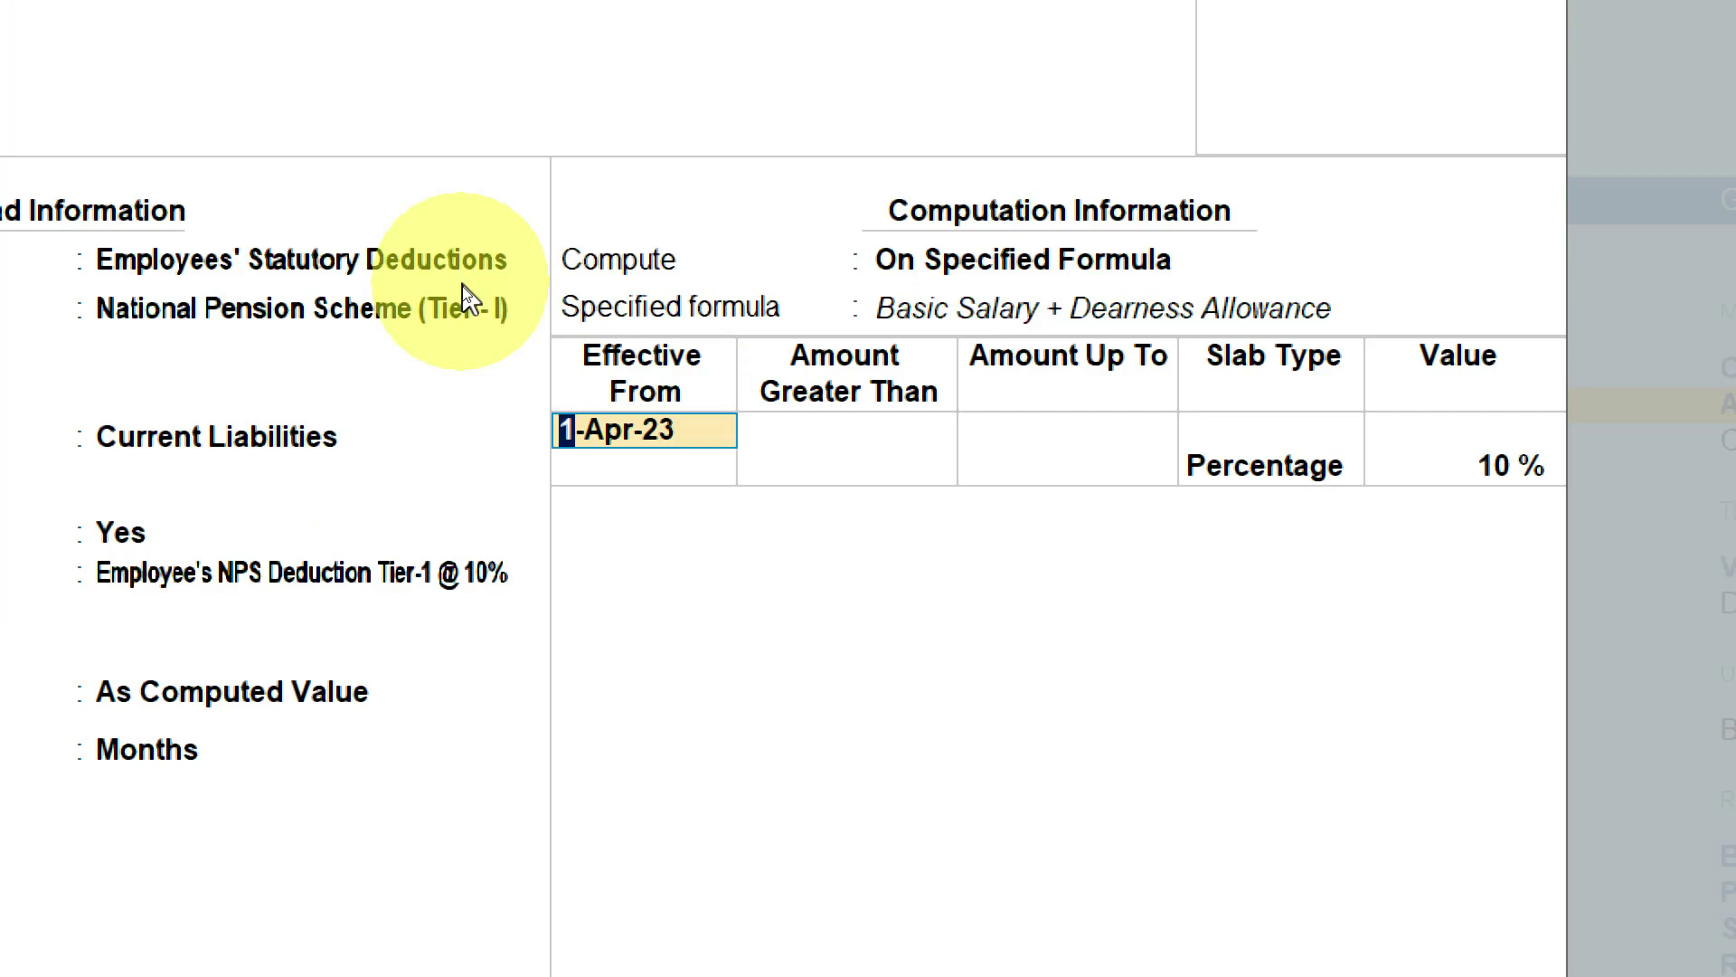
Keep the NPS slab effective 1-Apr-23 as Percentage at 10% with no amount limit and accept the pay head.
{"action": "key", "text": "Return"}
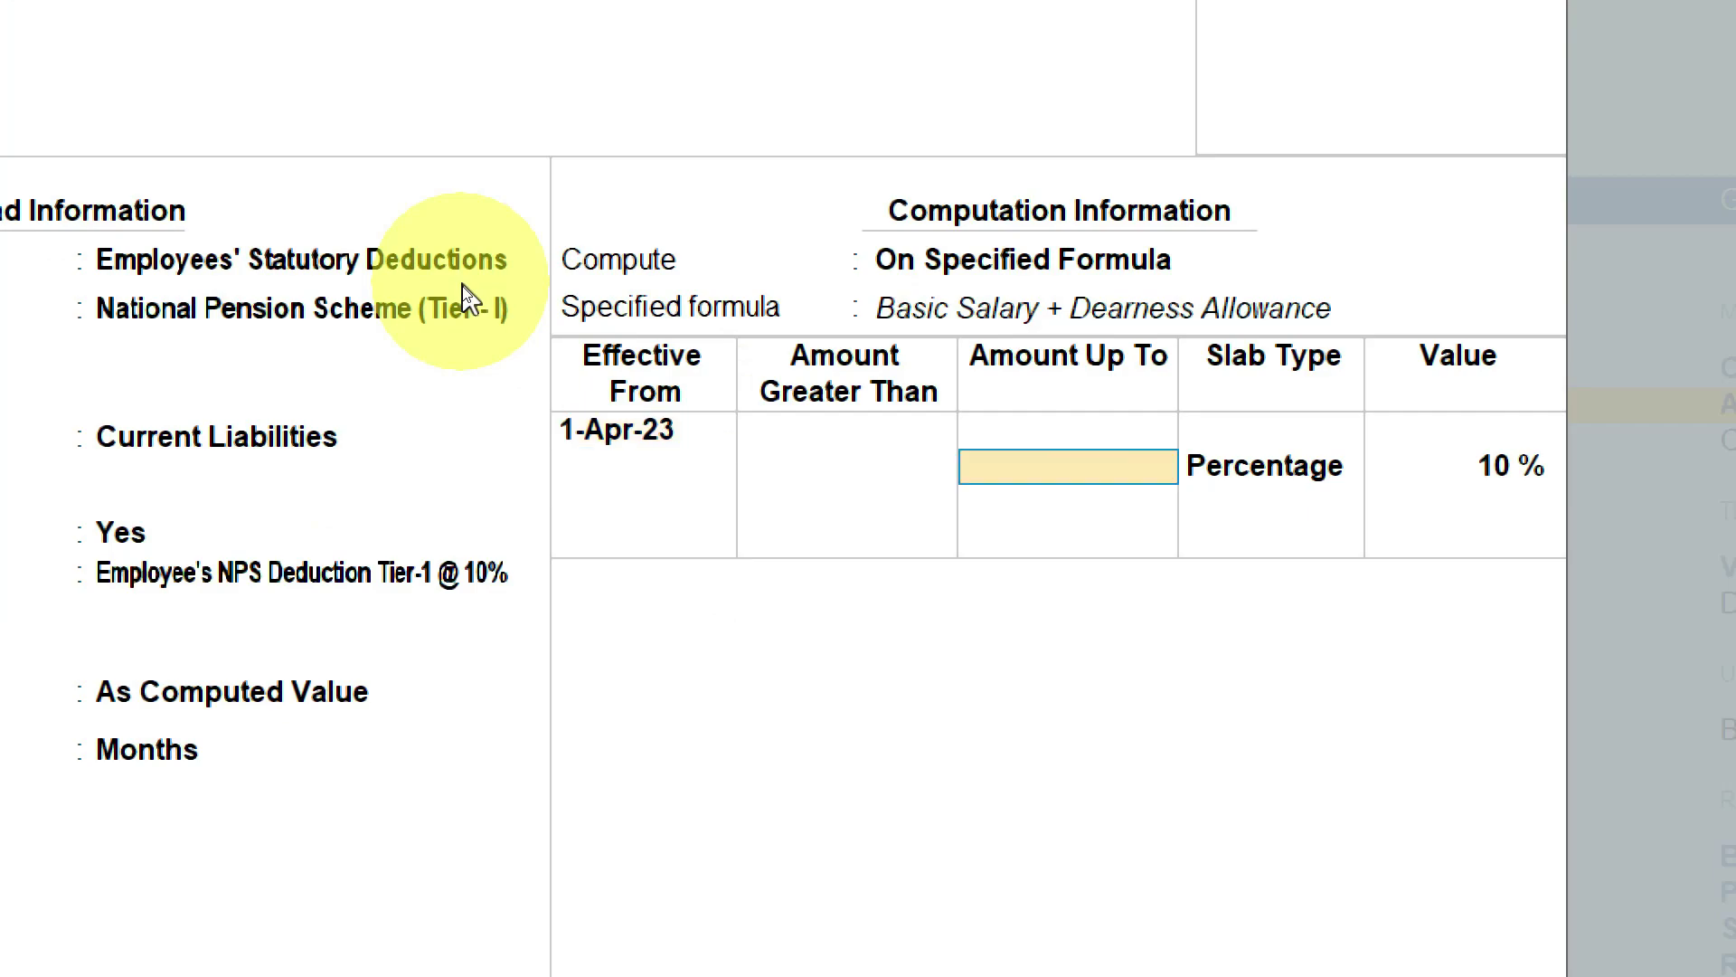
{"action": "key", "text": "Return"}
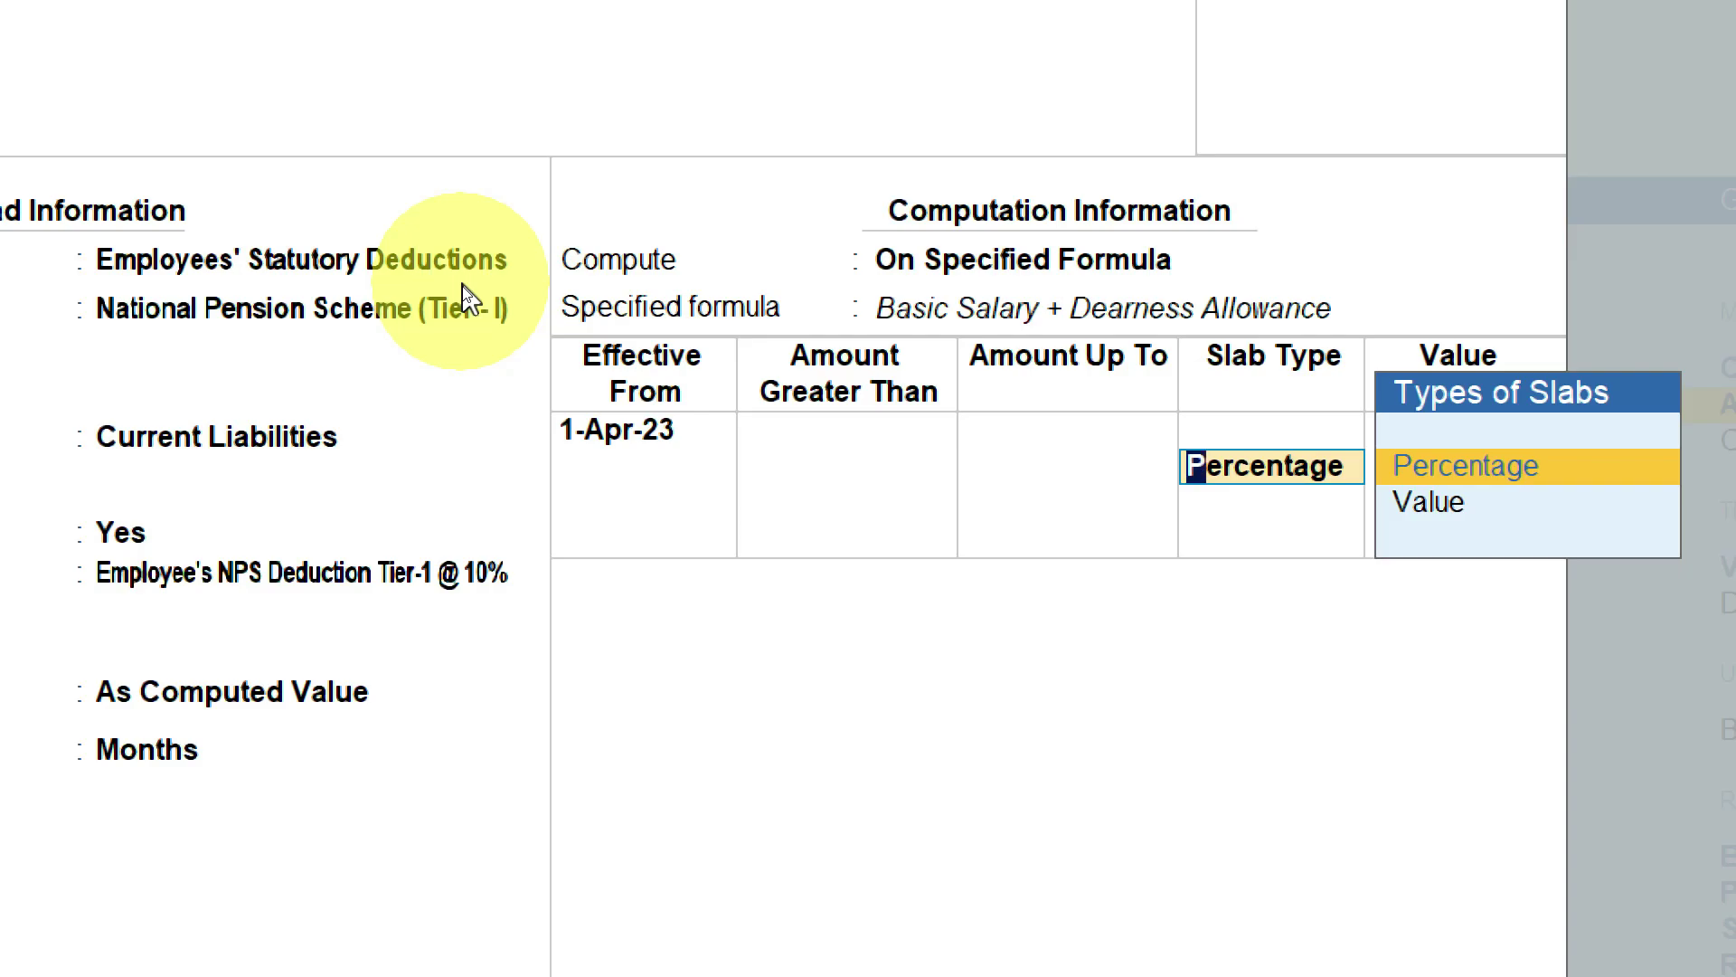
{"action": "key", "text": "Return"}
{"action": "type", "text": "10"}
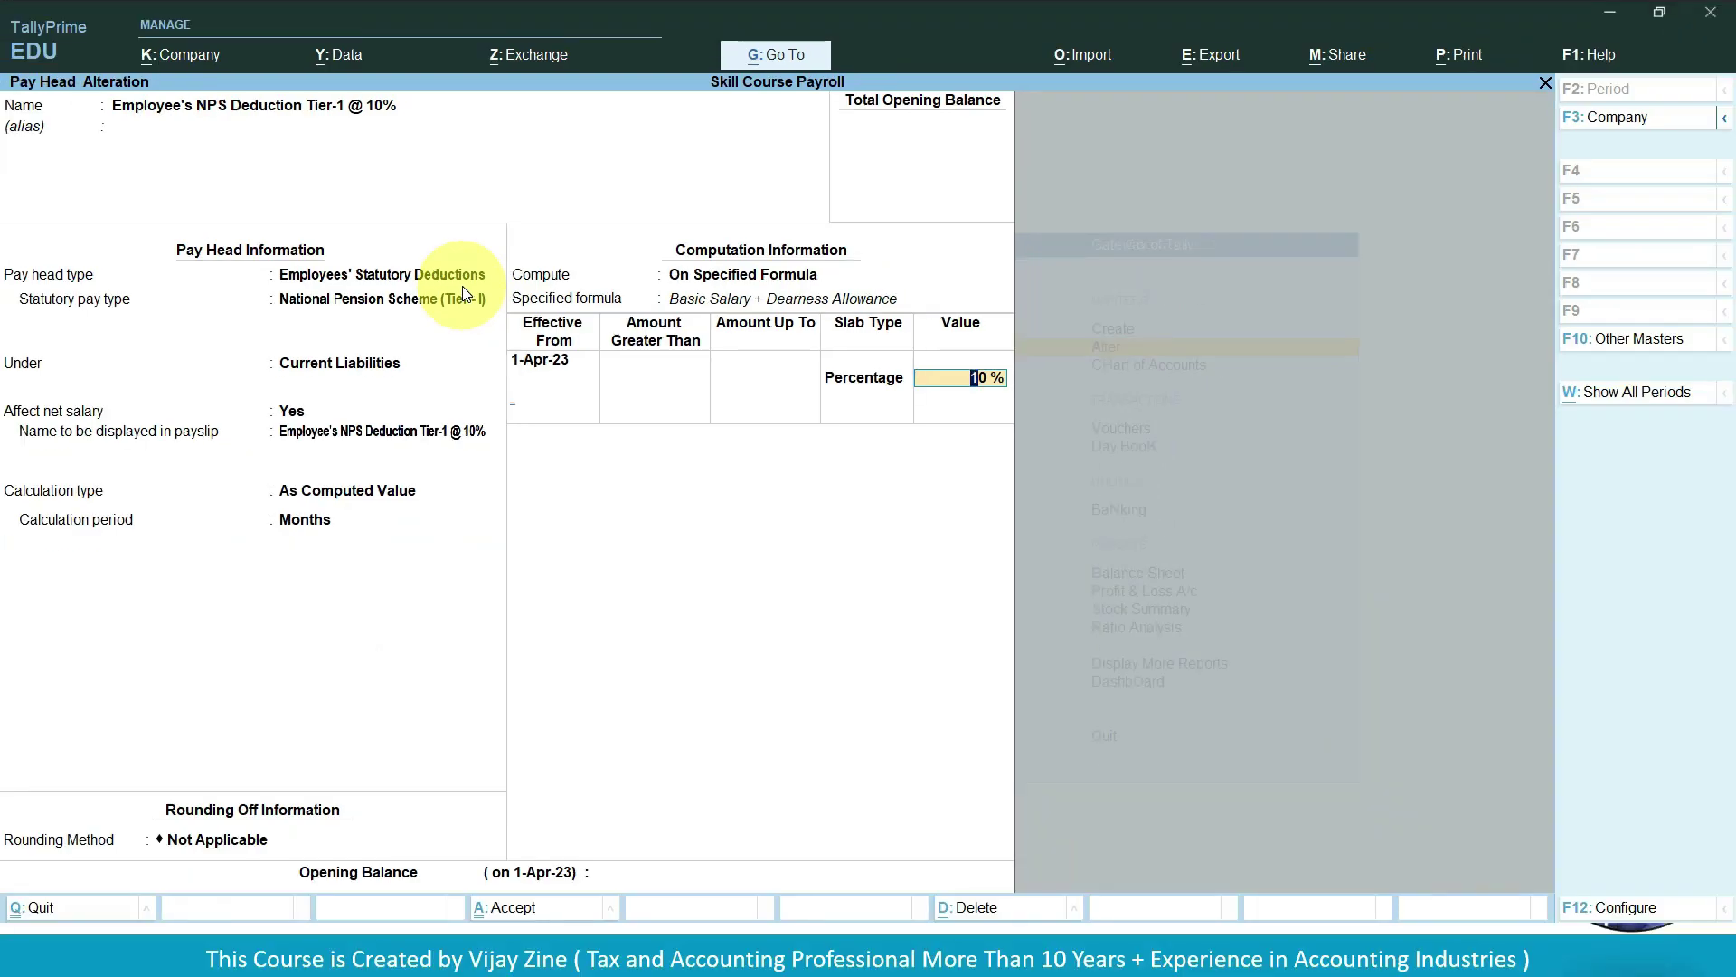
{"action": "key", "text": "Return"}
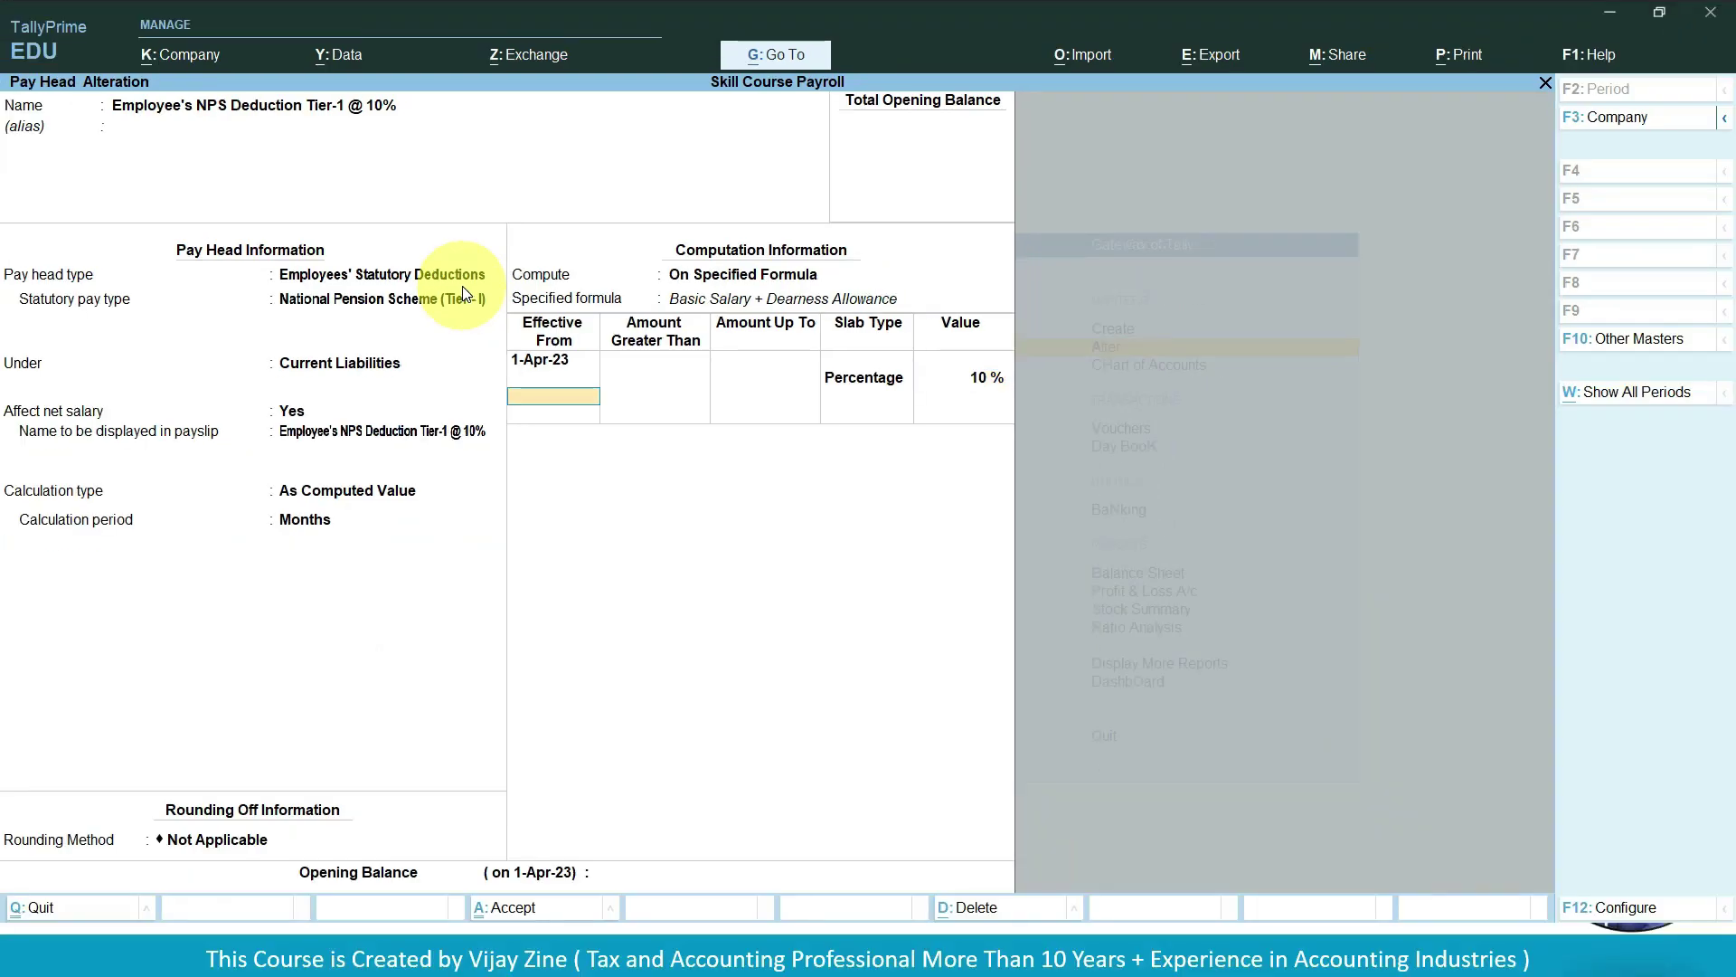
{"action": "key", "text": "Return"}
{"action": "key", "text": "Return"}
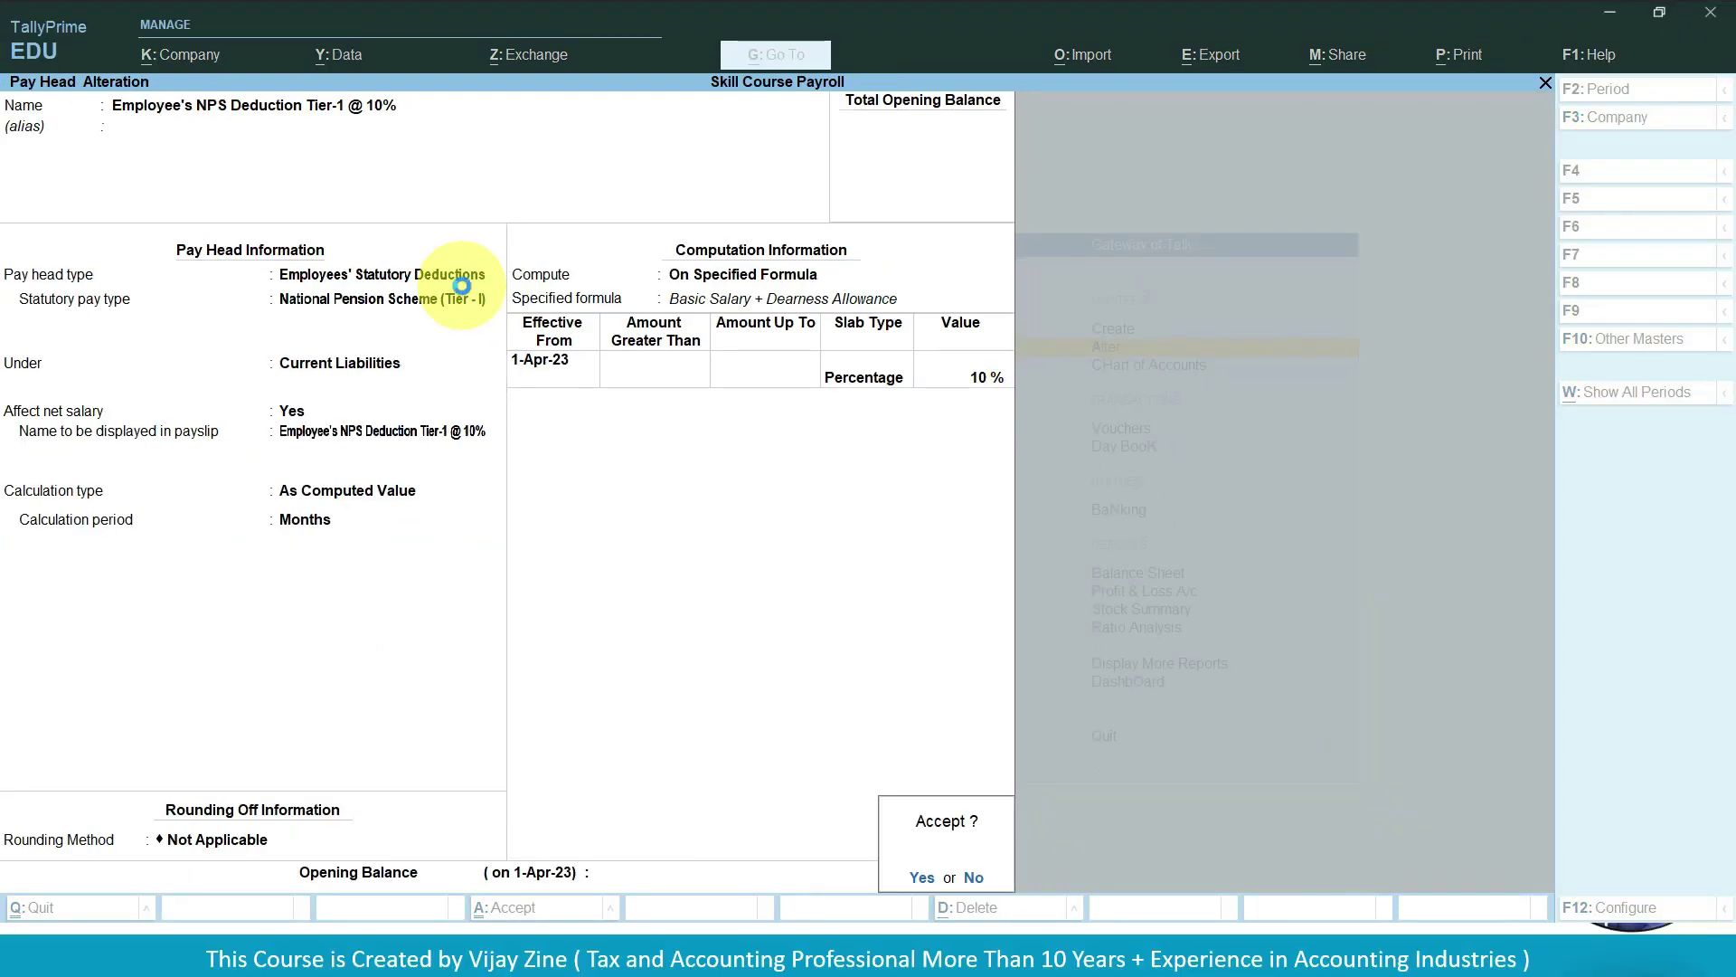
{"action": "key", "text": "Return"}
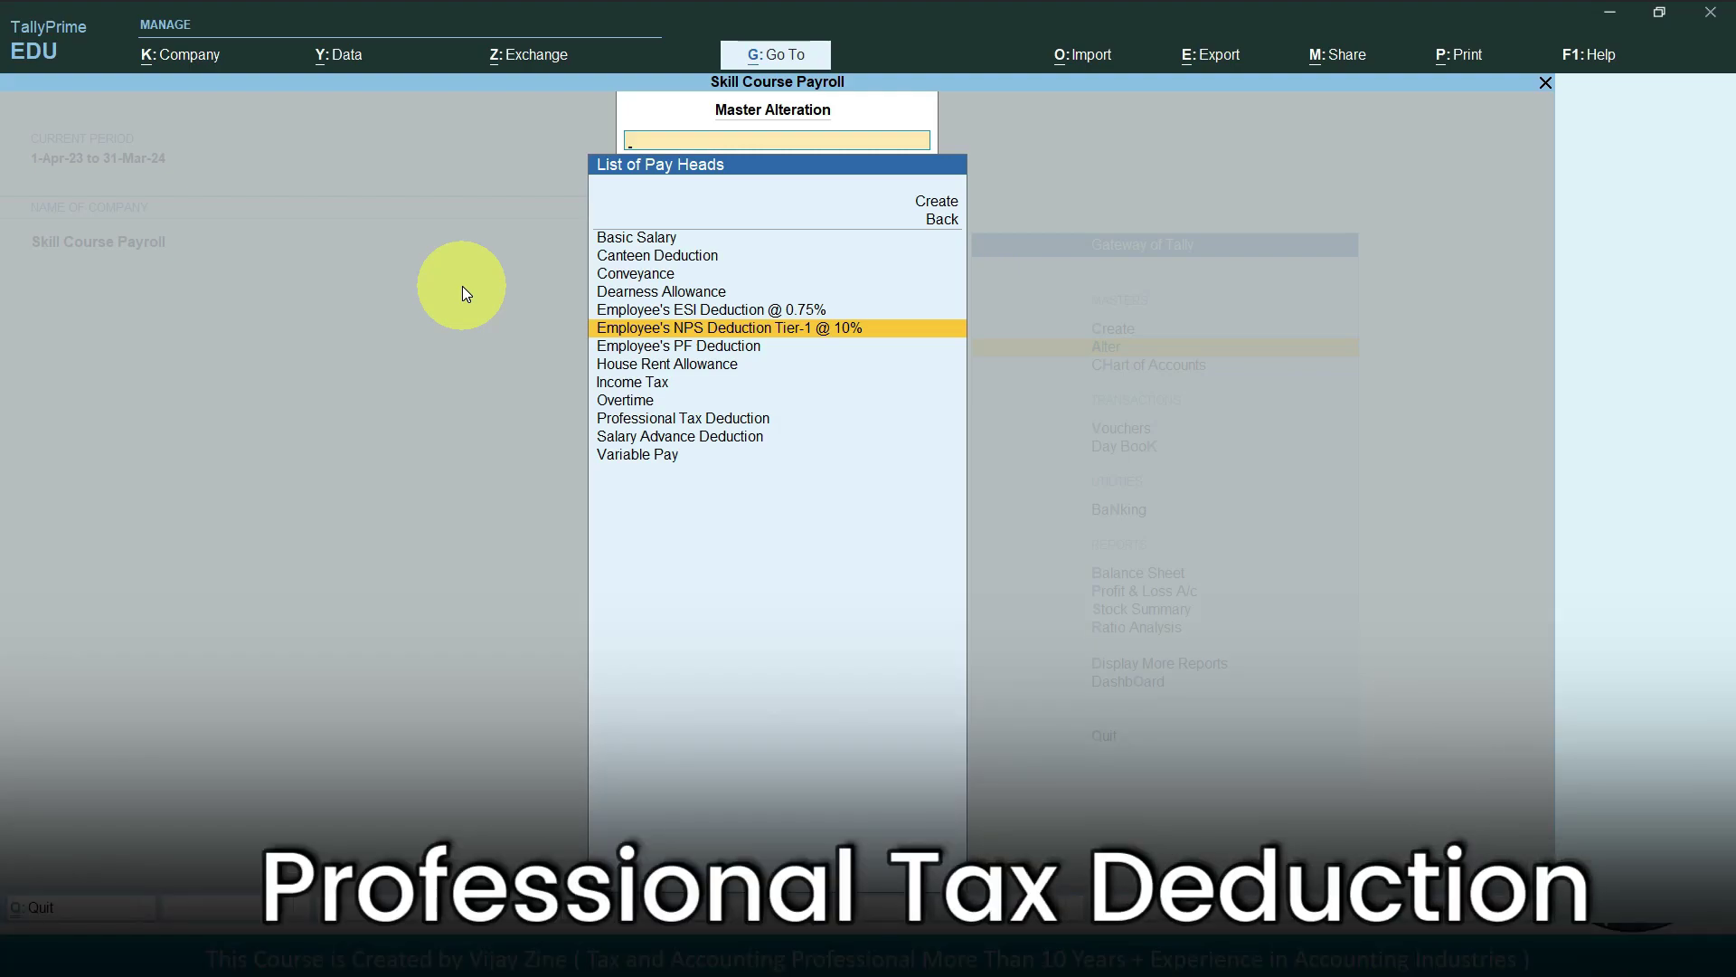
Open the Professional Tax Deduction pay head for alteration.
{"action": "key", "text": "Down"}
{"action": "key", "text": "Down"}
{"action": "key", "text": "Down"}
{"action": "key", "text": "Down"}
{"action": "key", "text": "Down"}
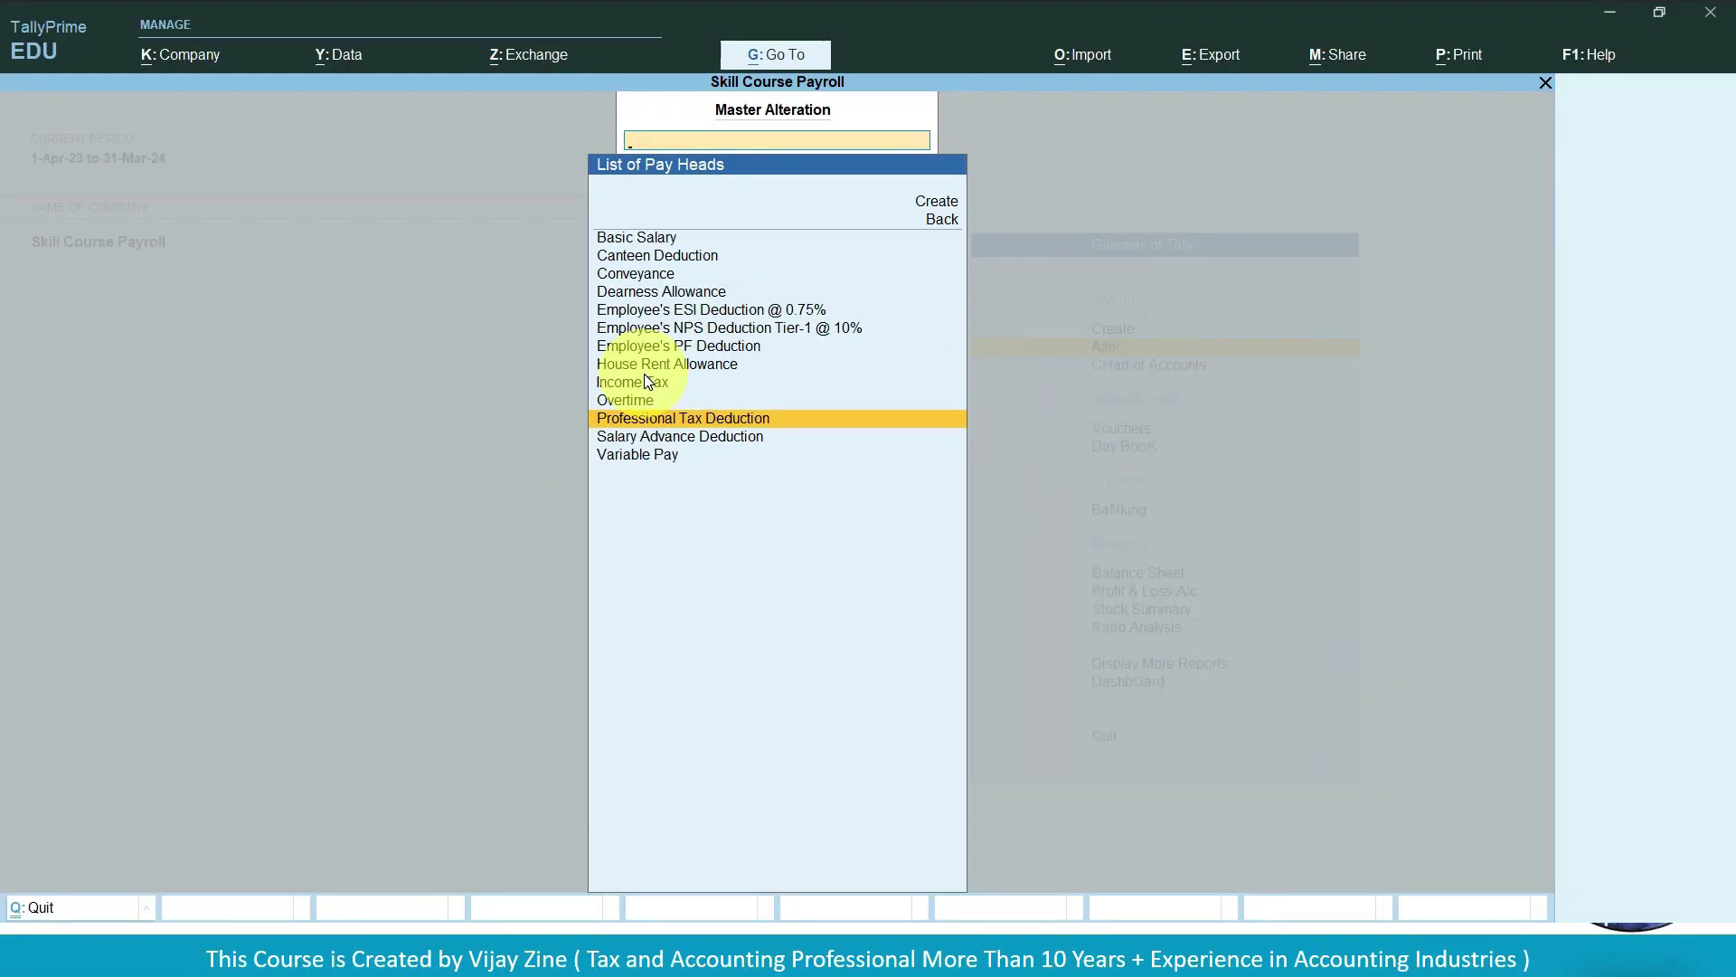
{"action": "key", "text": "Return"}
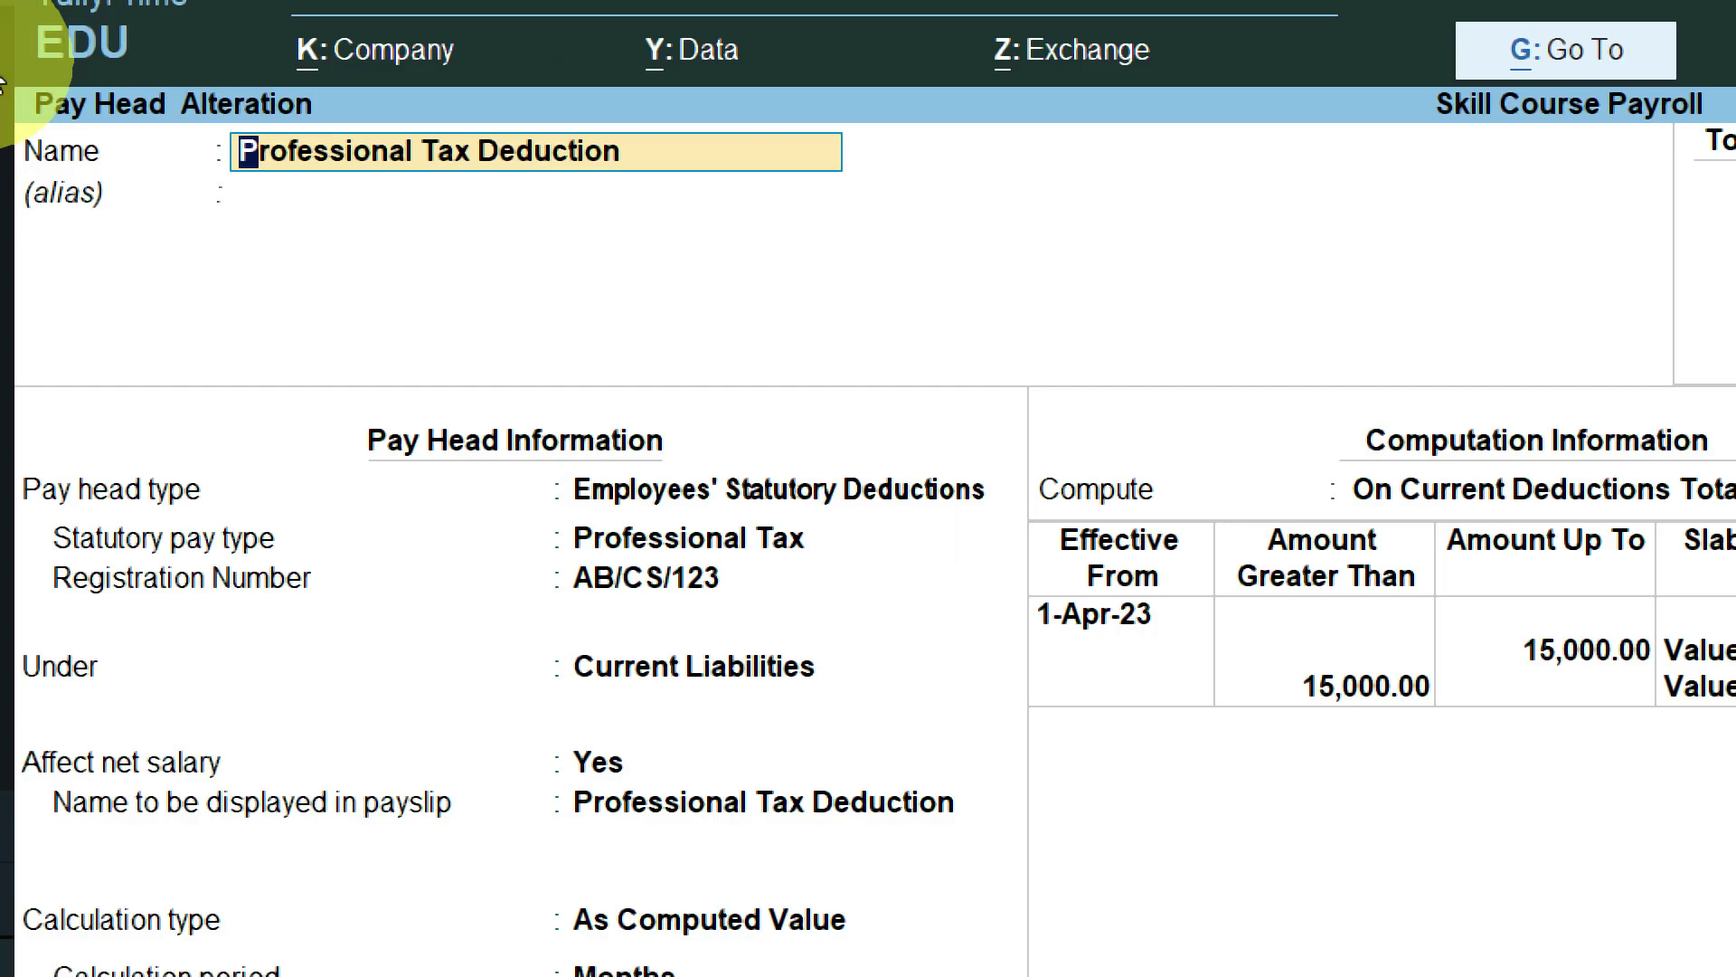
Keep Employees' Statutory Deductions, Professional Tax, the existing registration number and the Current Liabilities group for the Professional Tax Deduction pay head.
{"action": "key", "text": "Return"}
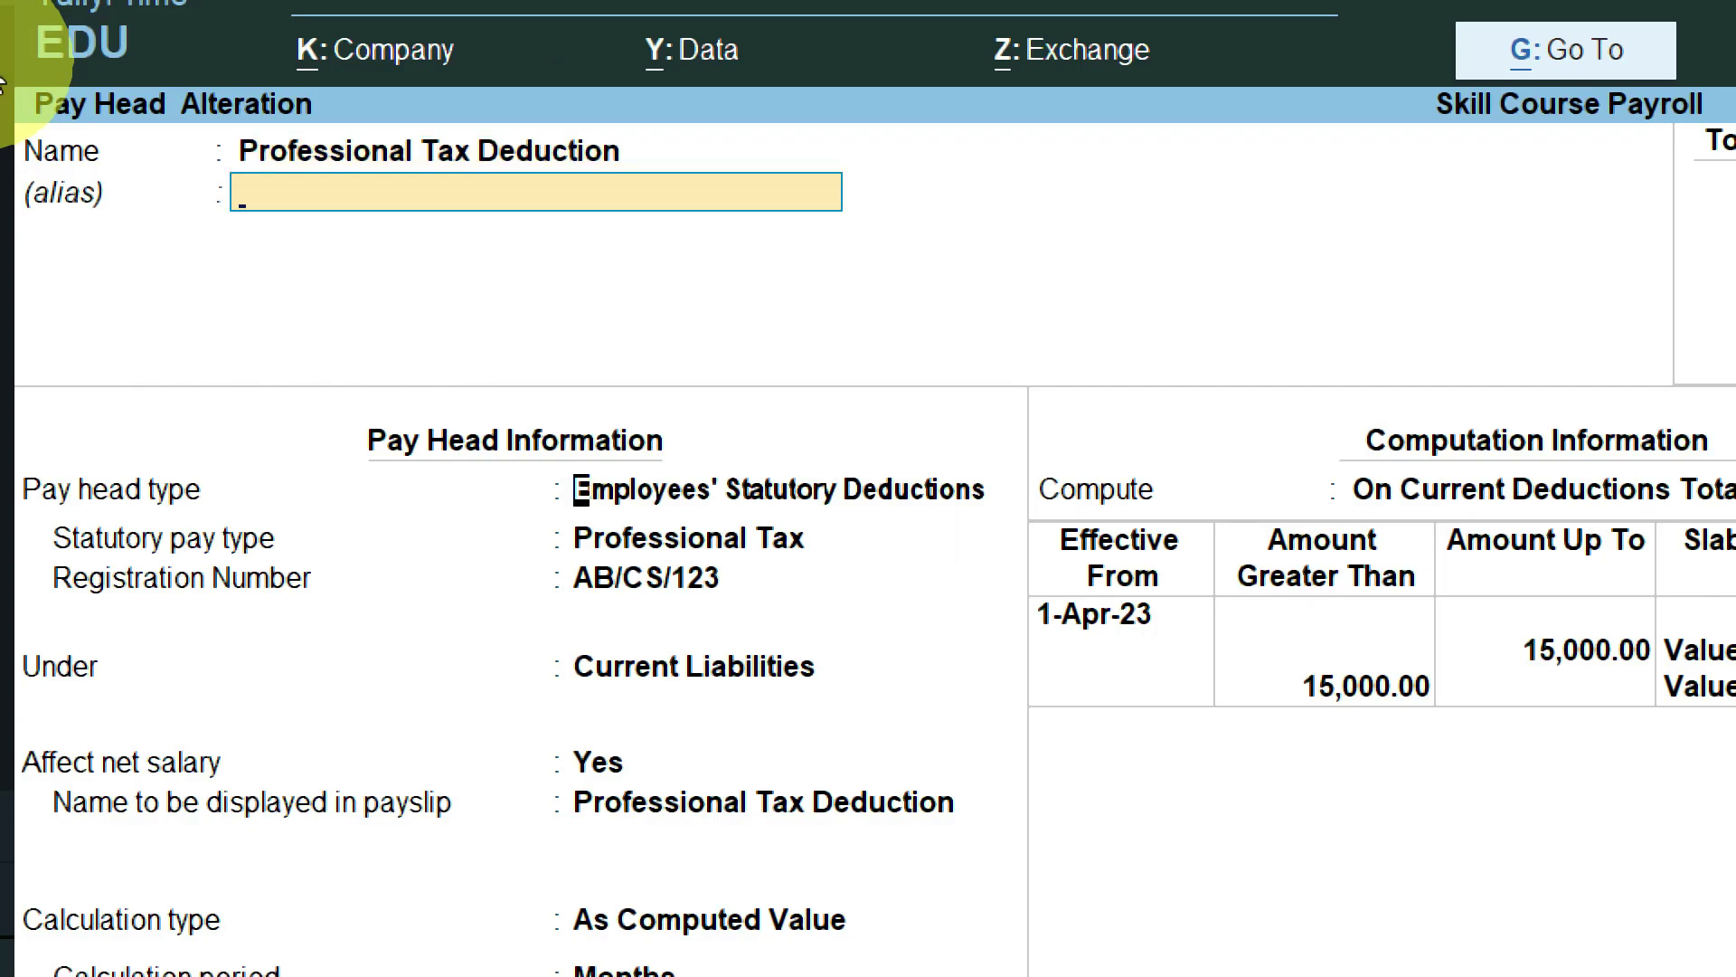
{"action": "key", "text": "Return"}
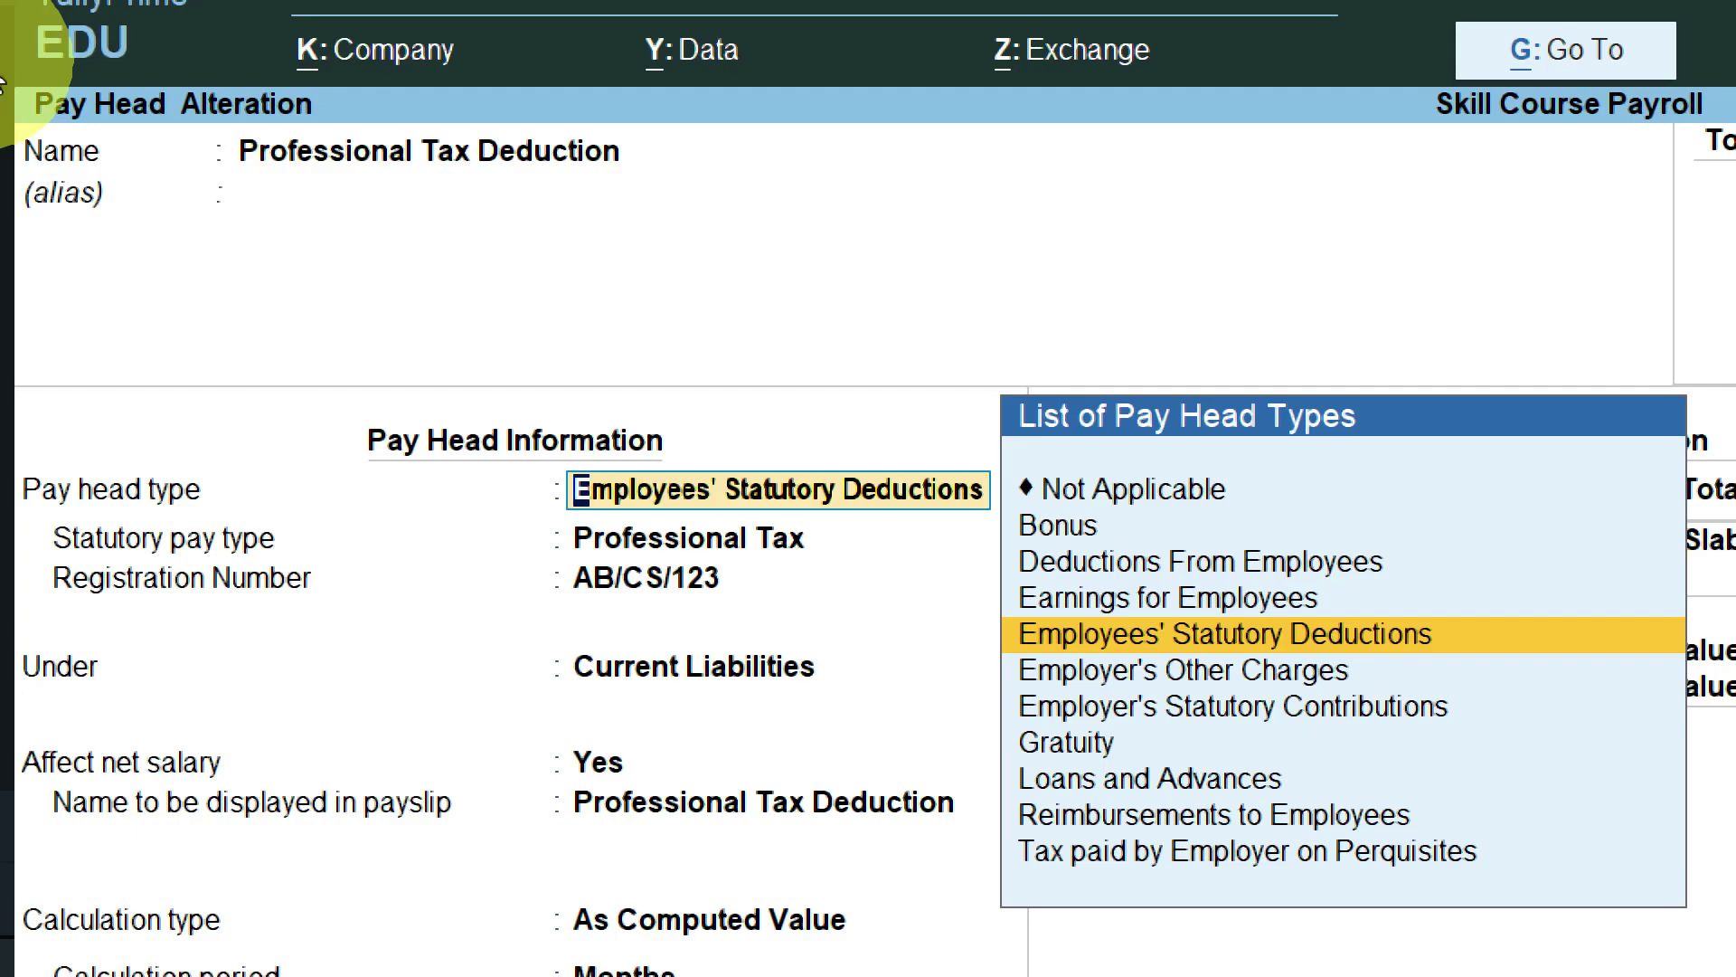
{"action": "key", "text": "Return"}
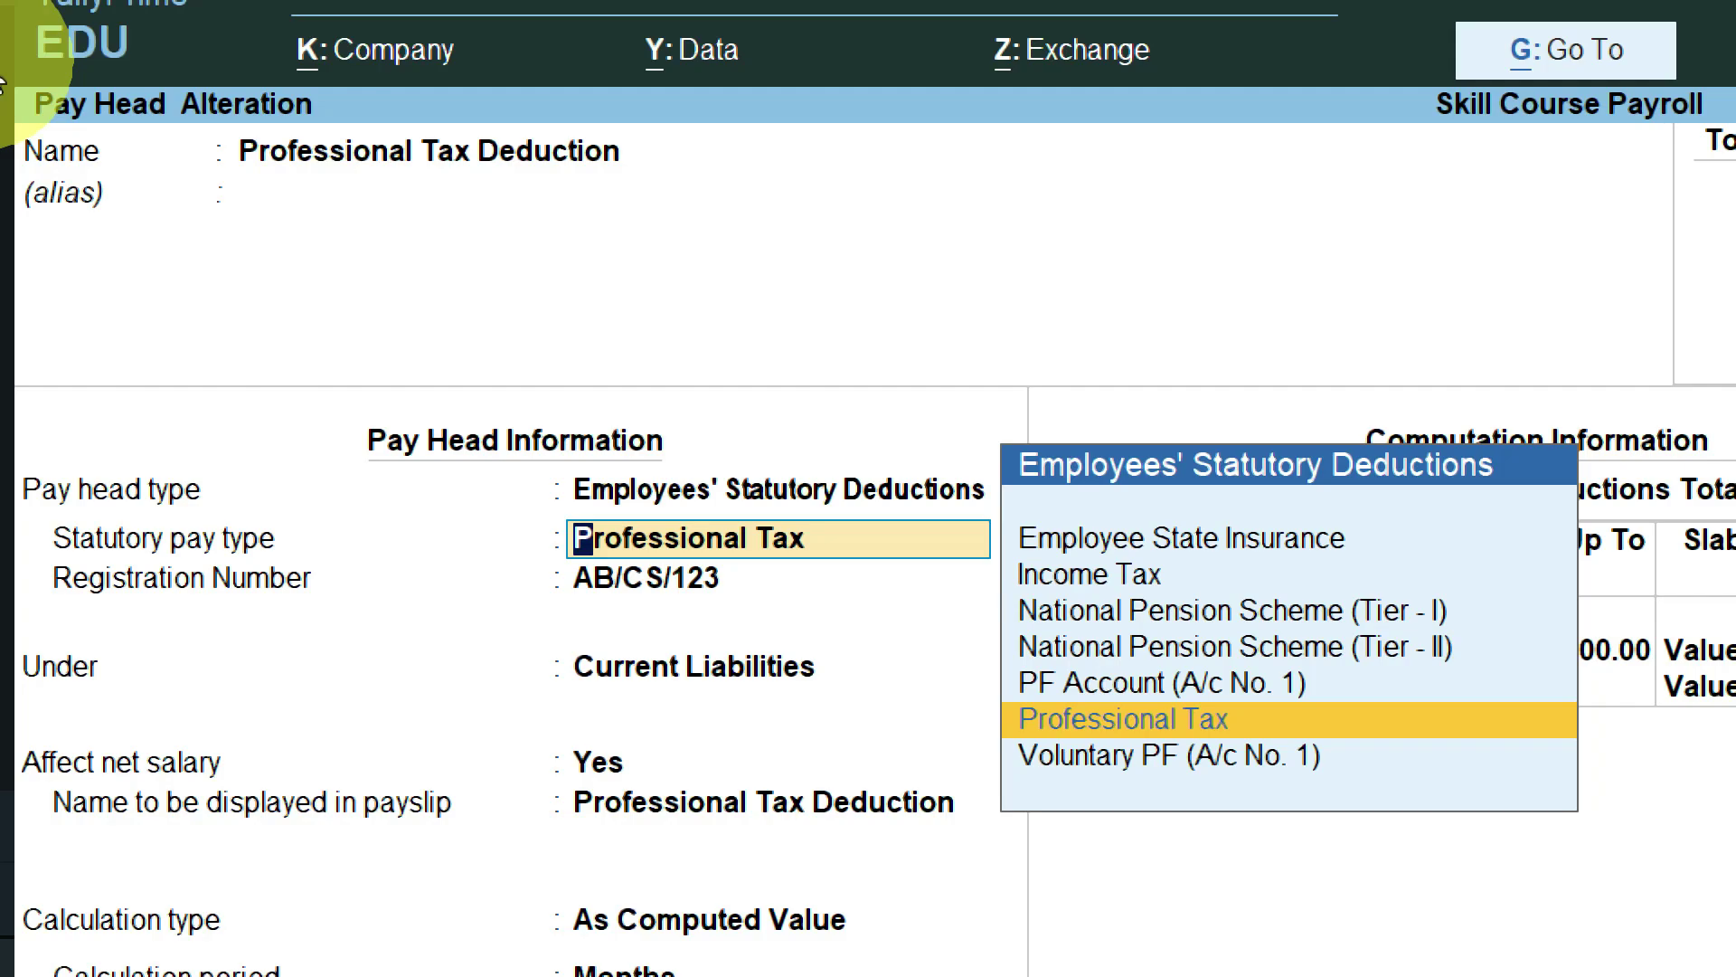
{"action": "key", "text": "Return"}
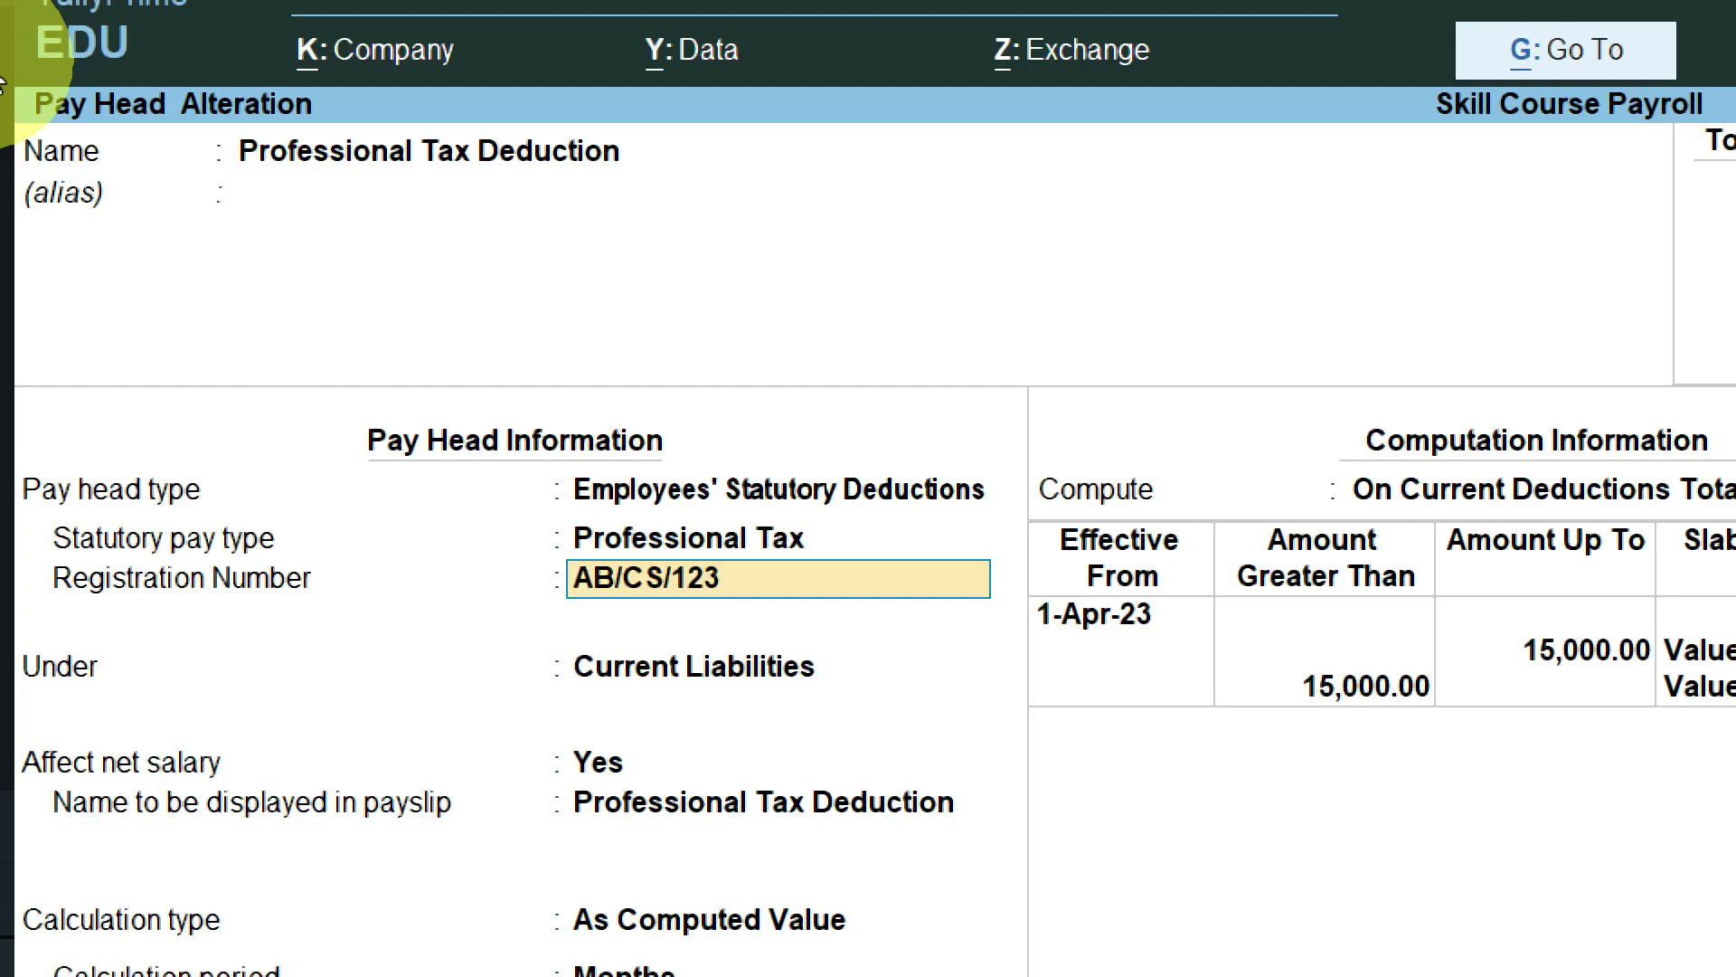
{"action": "key", "text": "Return"}
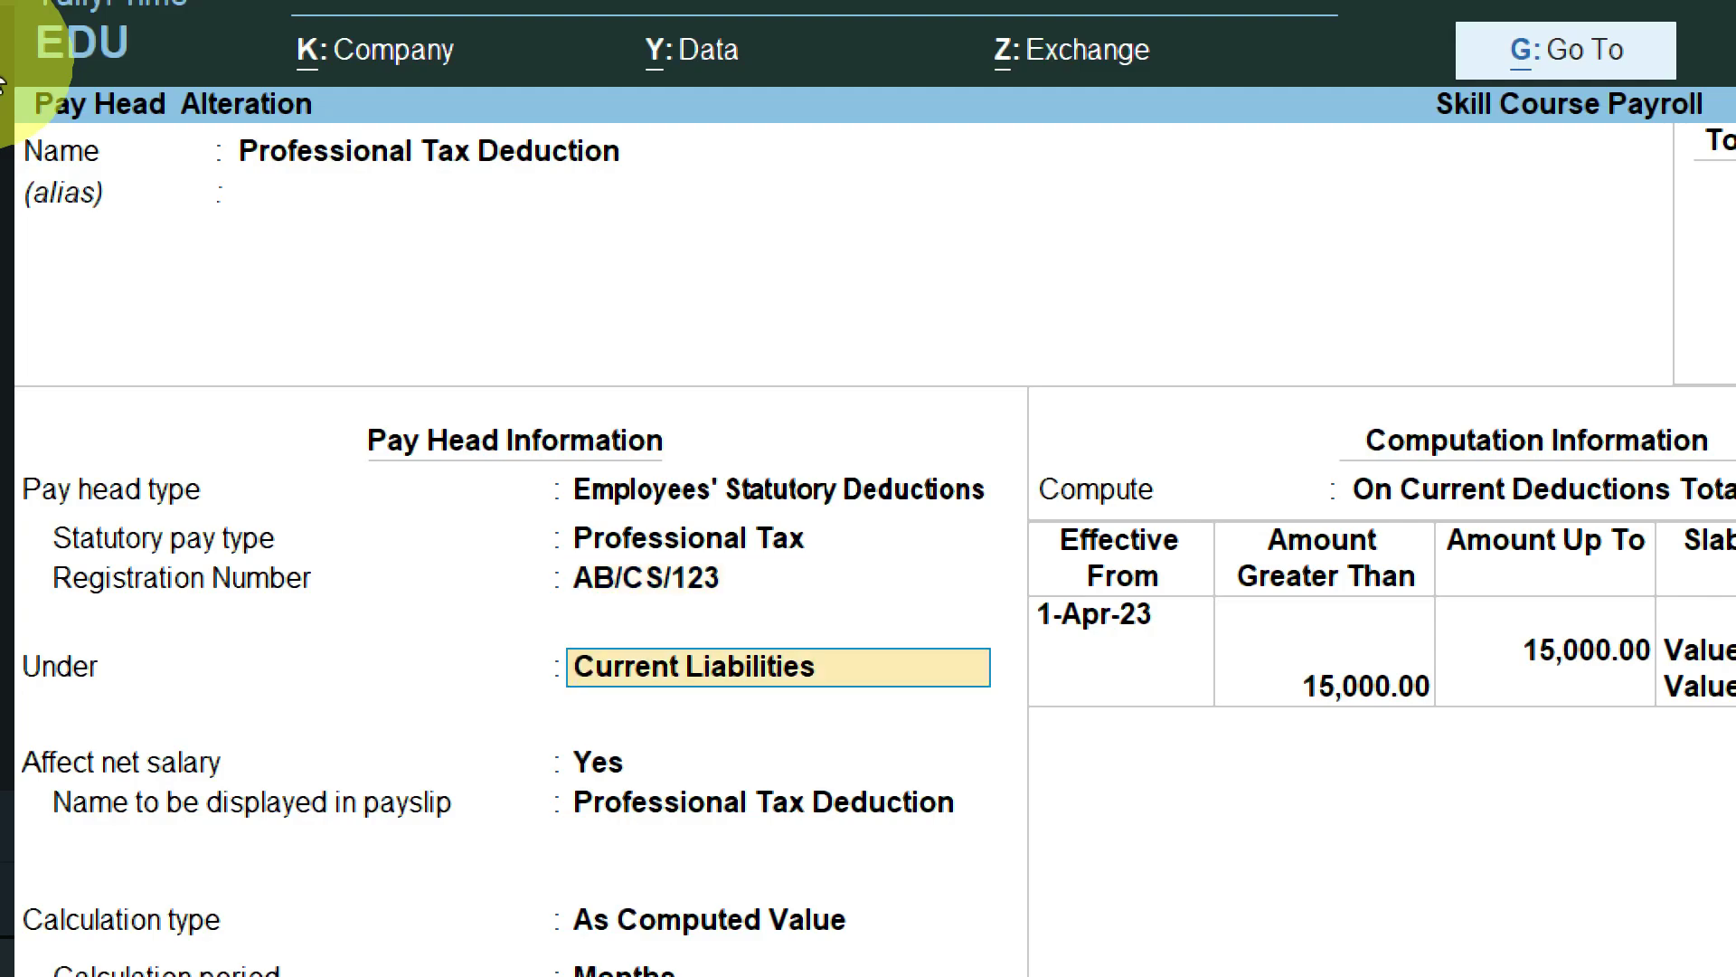
{"action": "key", "text": "Return"}
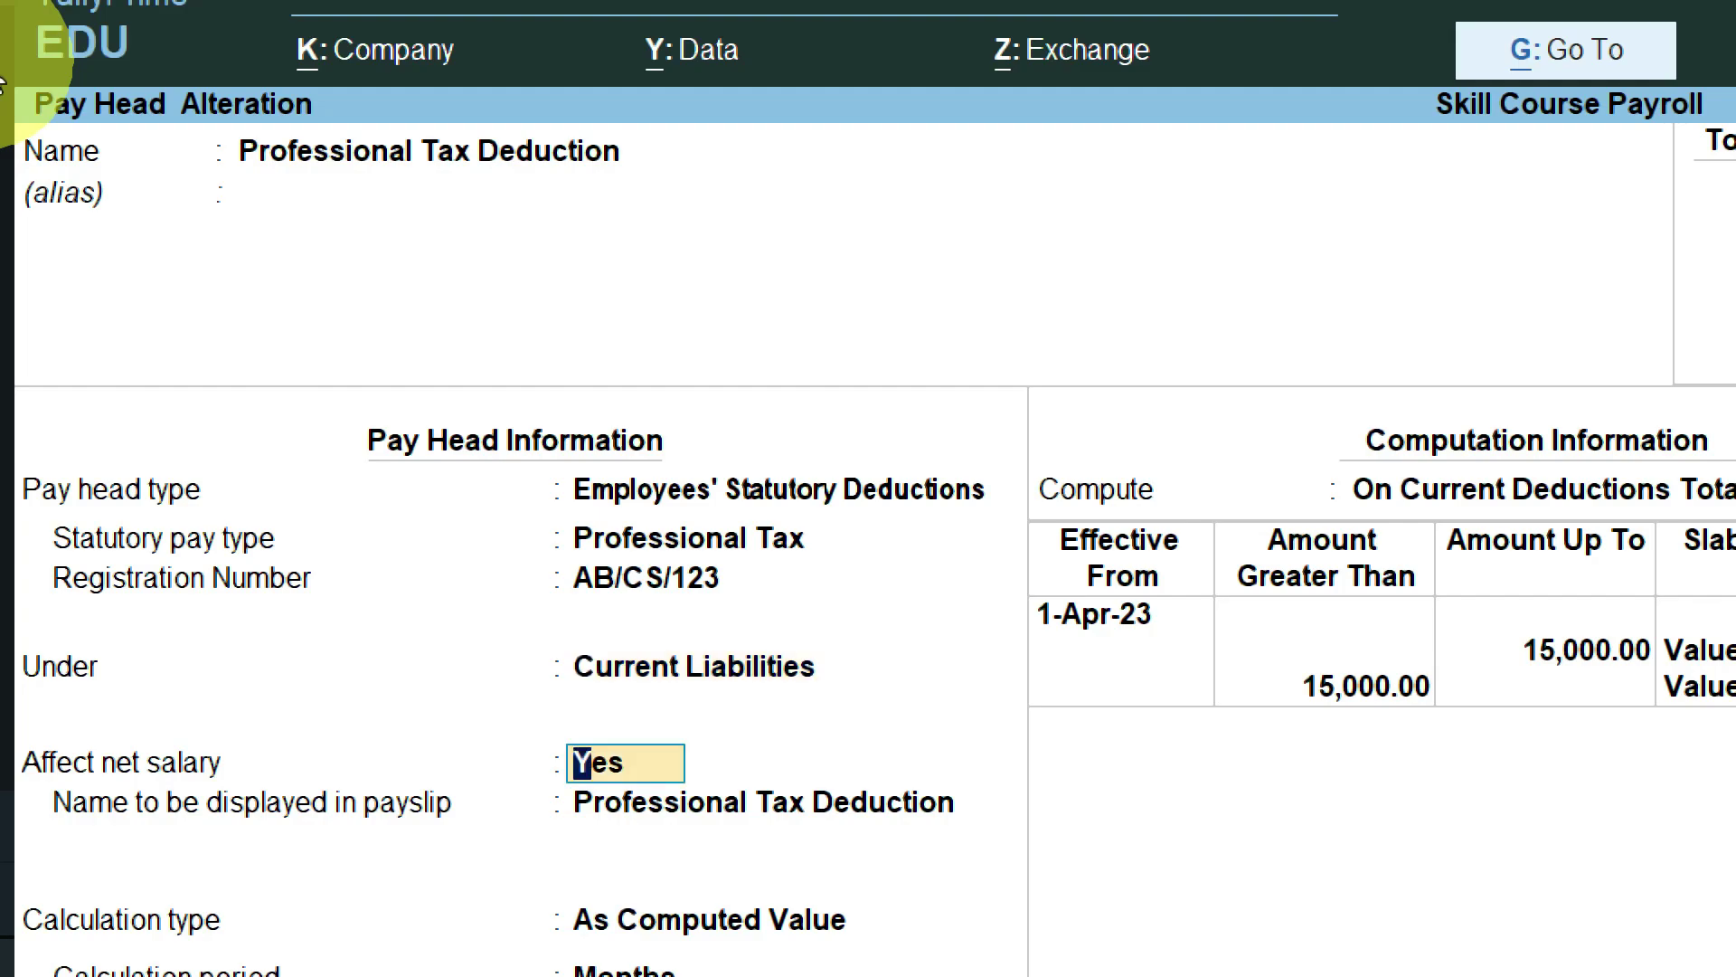
Keep net salary Yes, the existing payslip name, calculation period Months and rounding Not Applicable for the Professional Tax Deduction pay head.
{"action": "key", "text": "Return"}
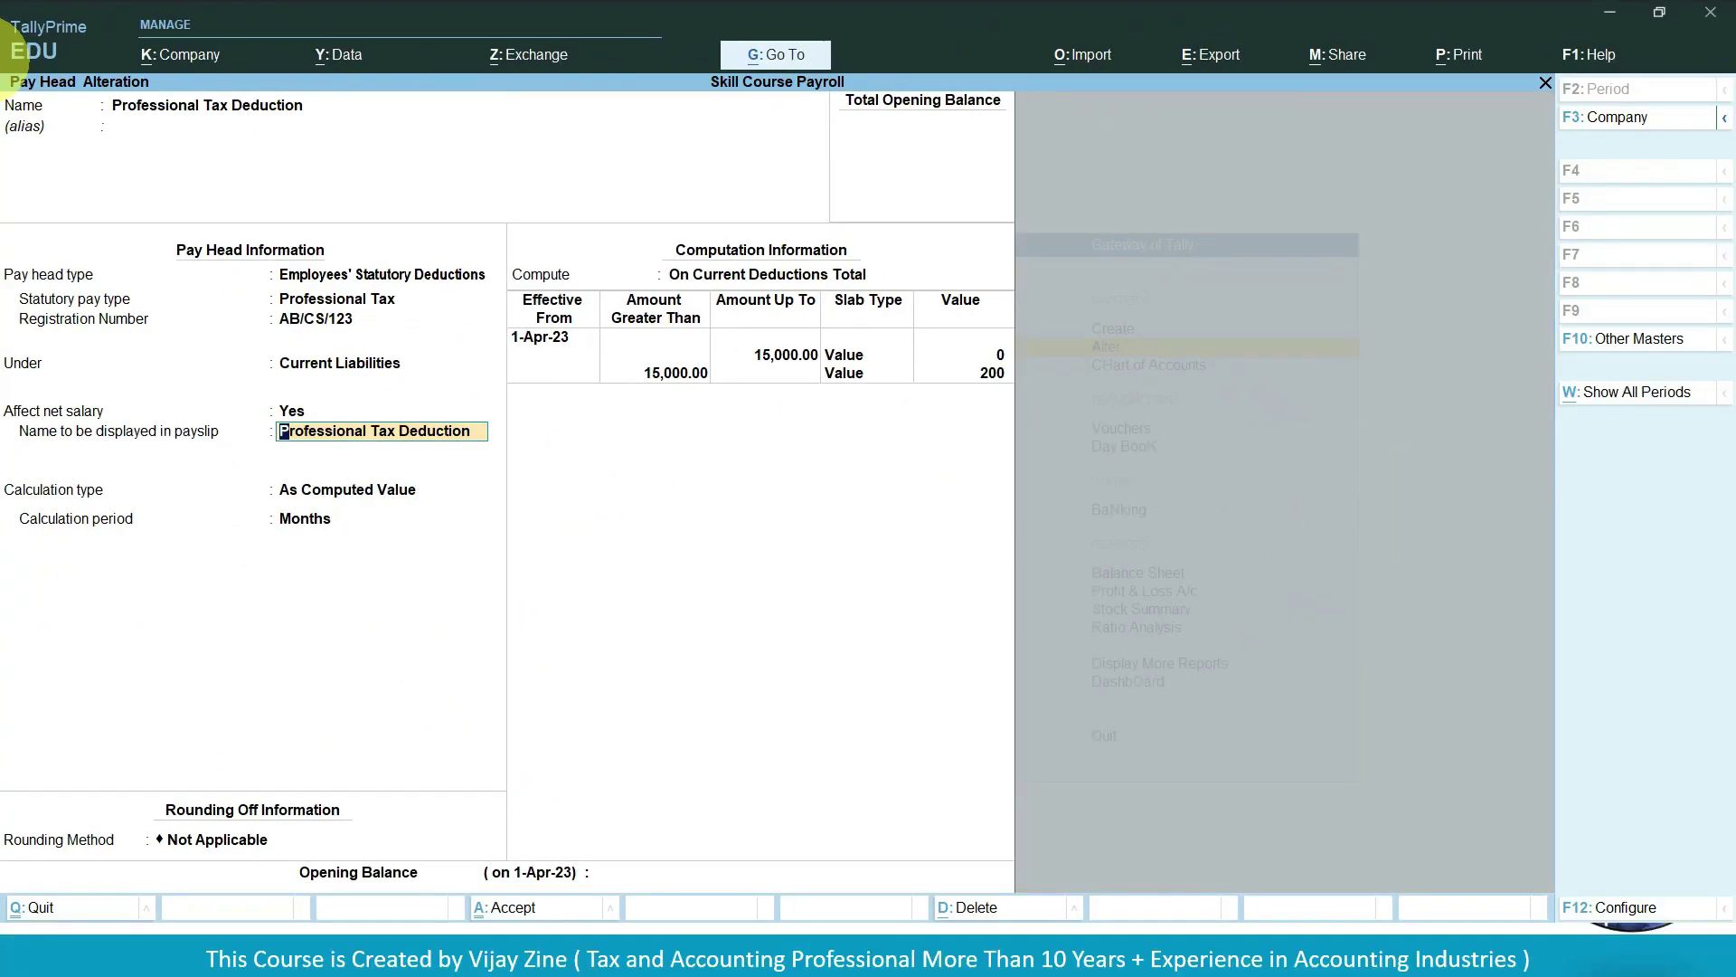
{"action": "key", "text": "Return"}
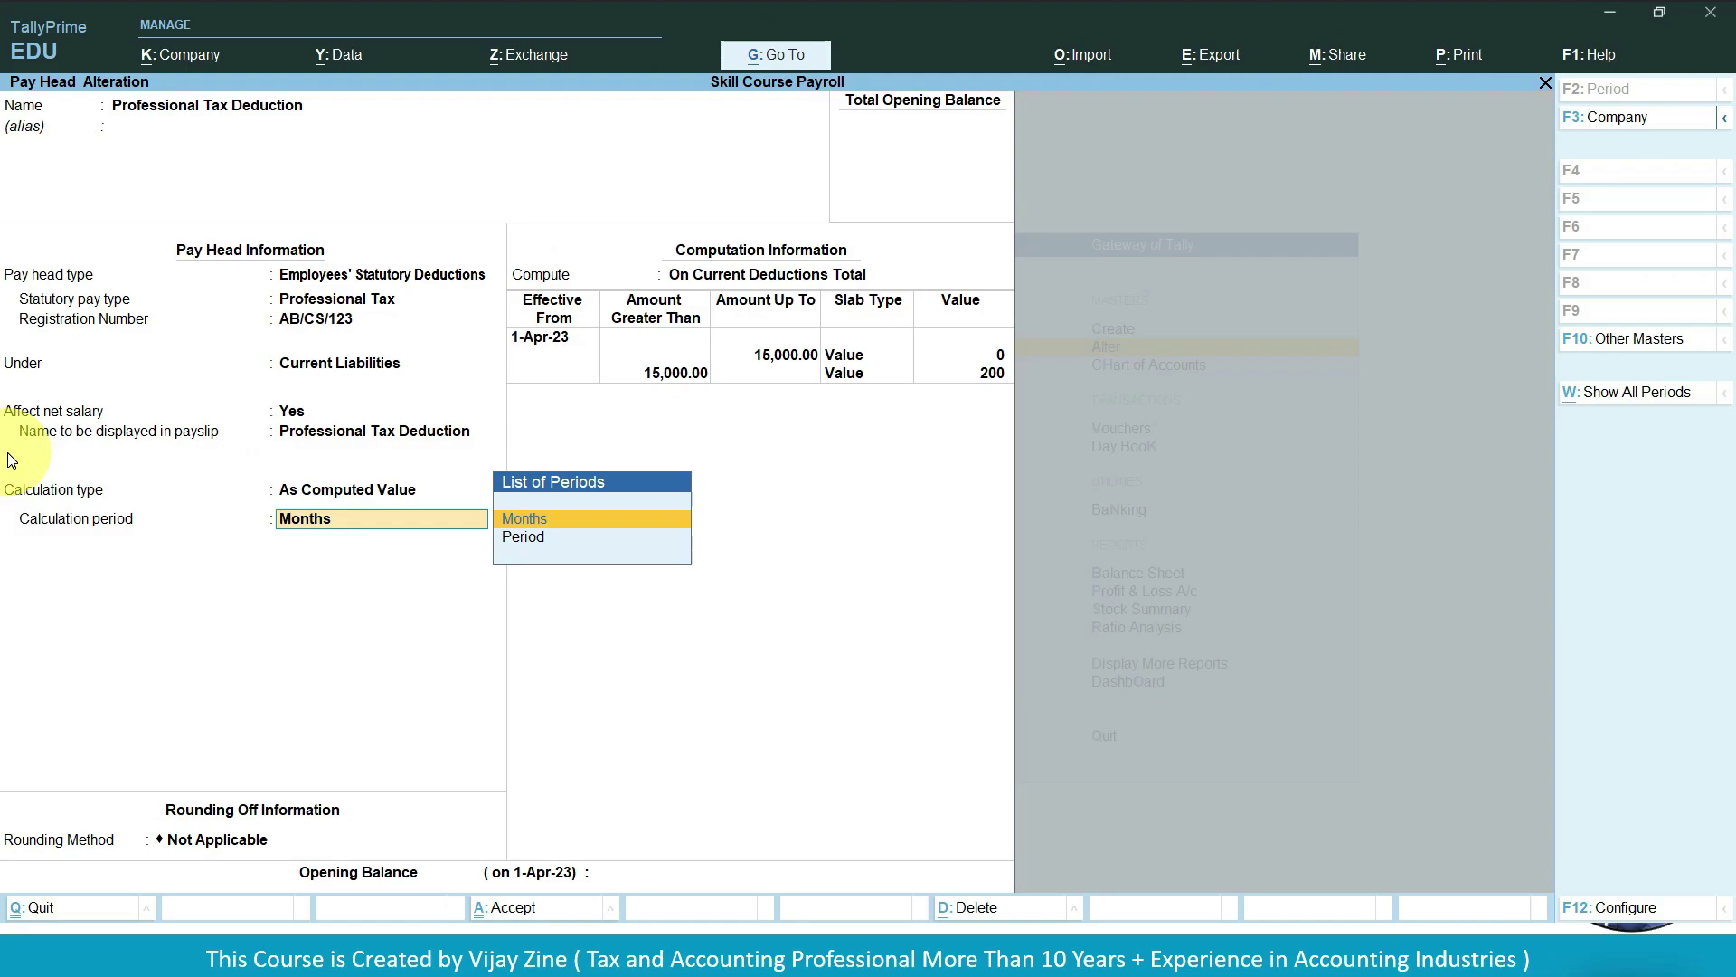
{"action": "key", "text": "Return"}
{"action": "key", "text": "Return"}
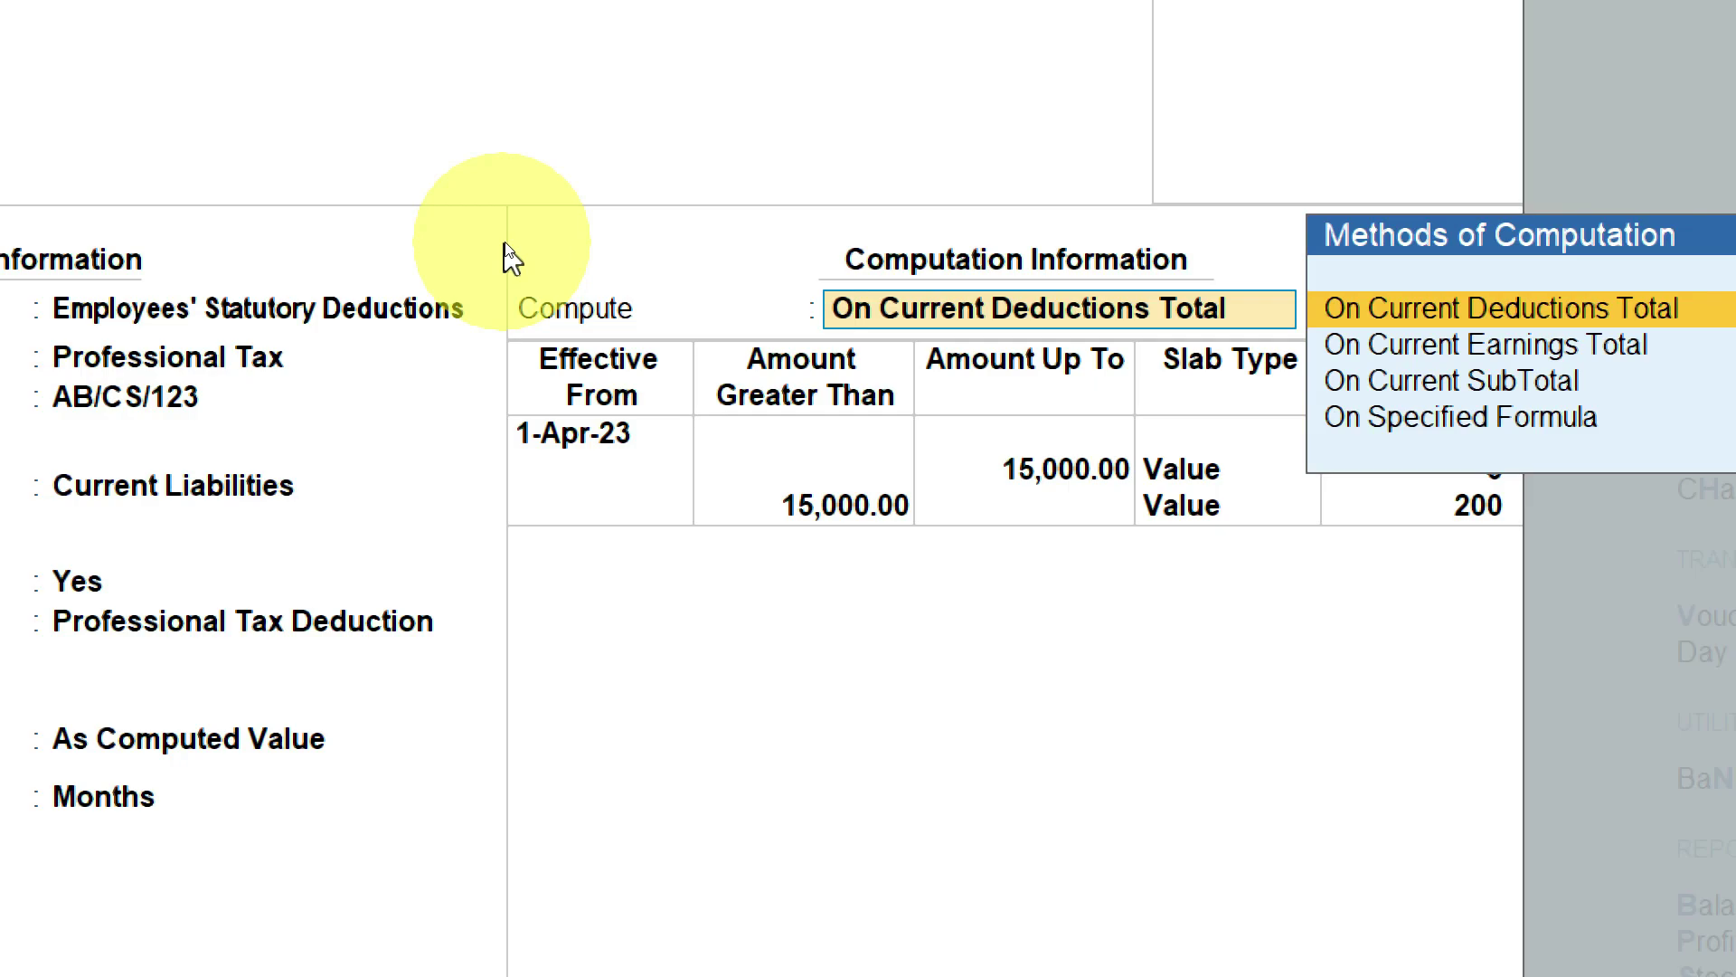
Keep computation On Current Deductions Total, with the first professional tax slab effective 1-Apr-23 up to 15,000.00 as Value 0.
{"action": "key", "text": "Return"}
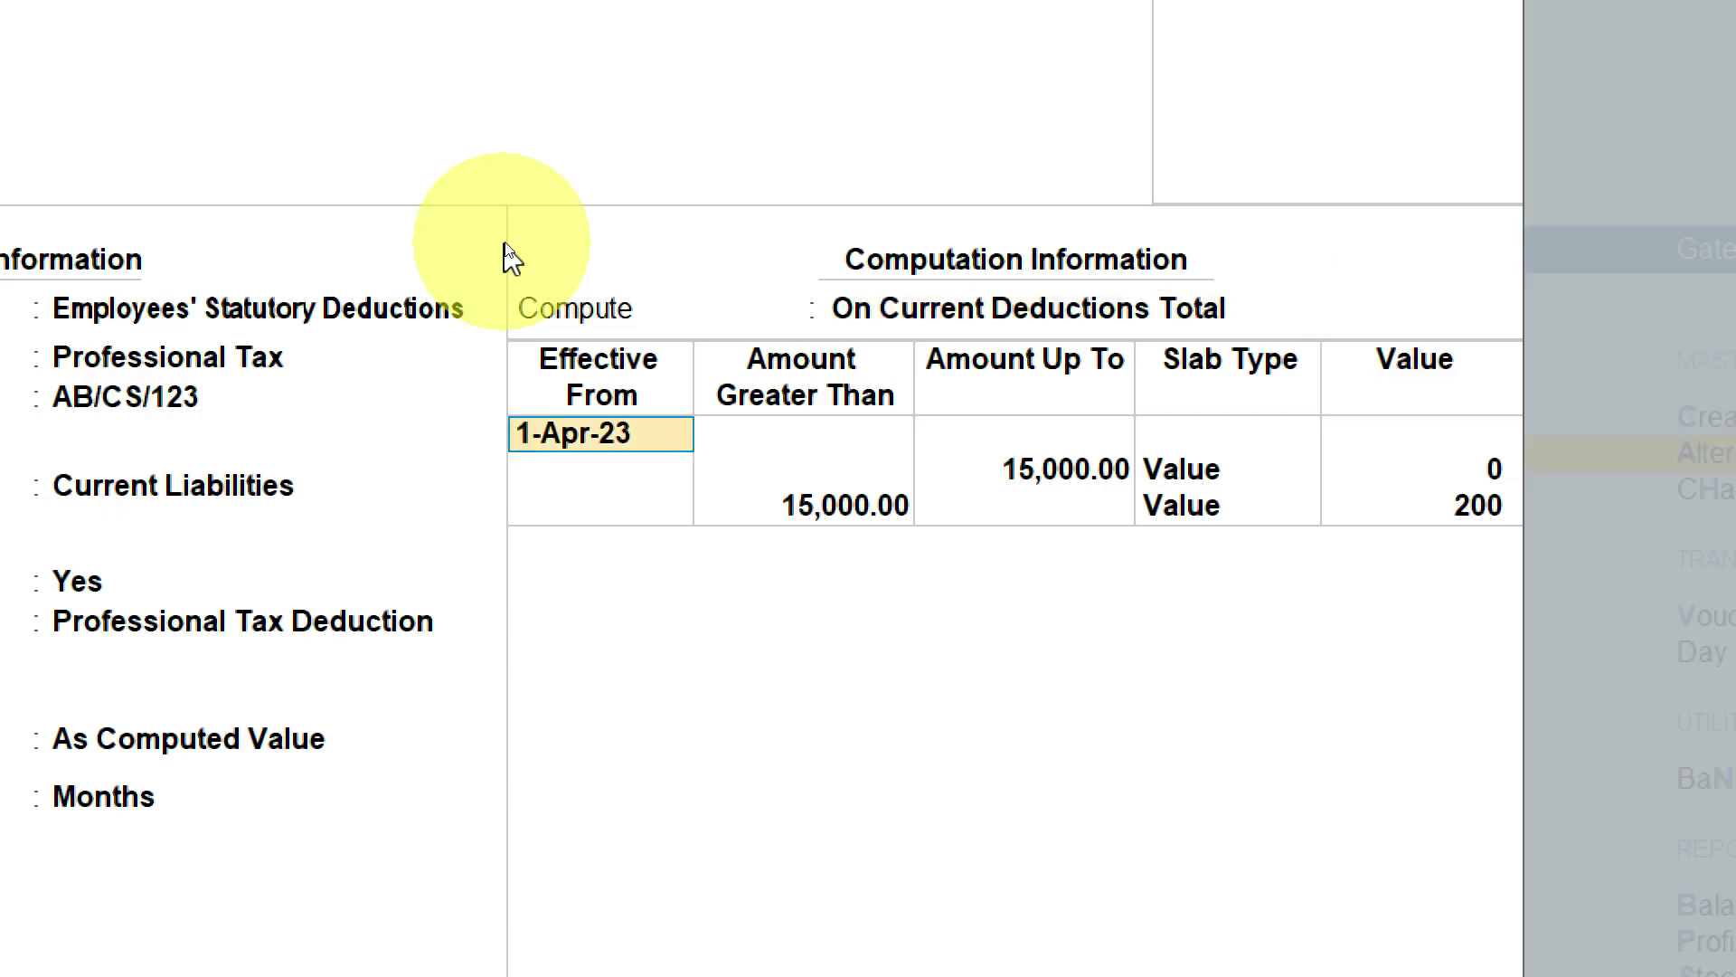
{"action": "key", "text": "Return"}
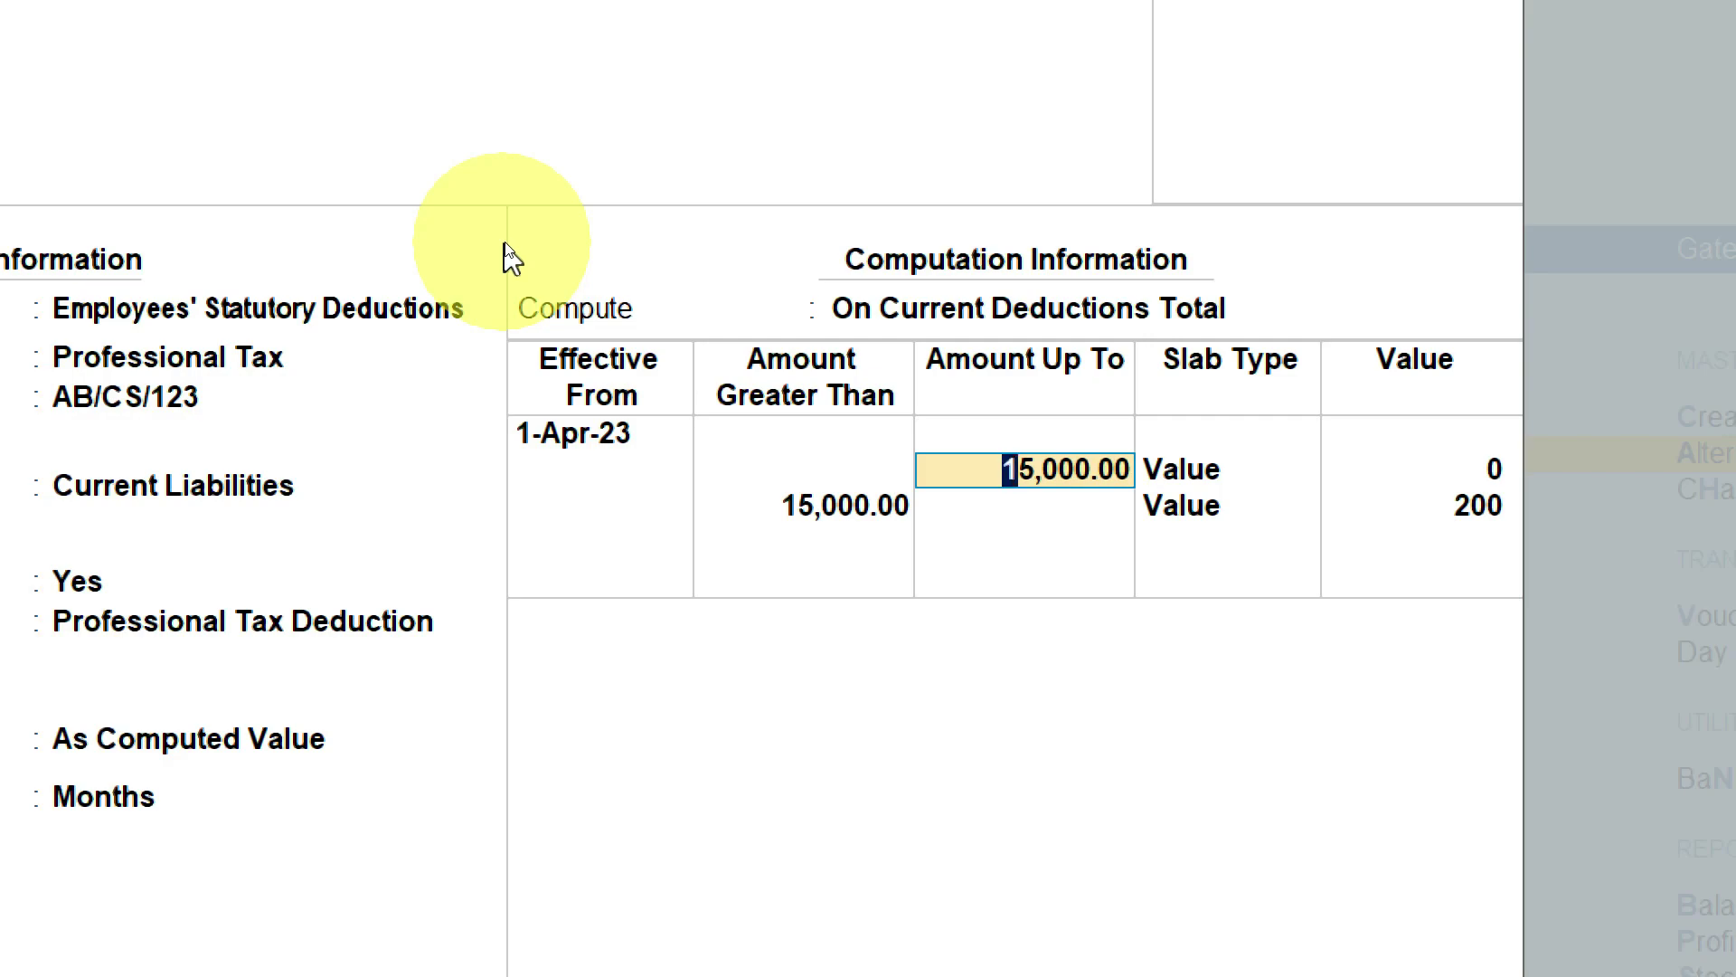
{"action": "key", "text": "Return"}
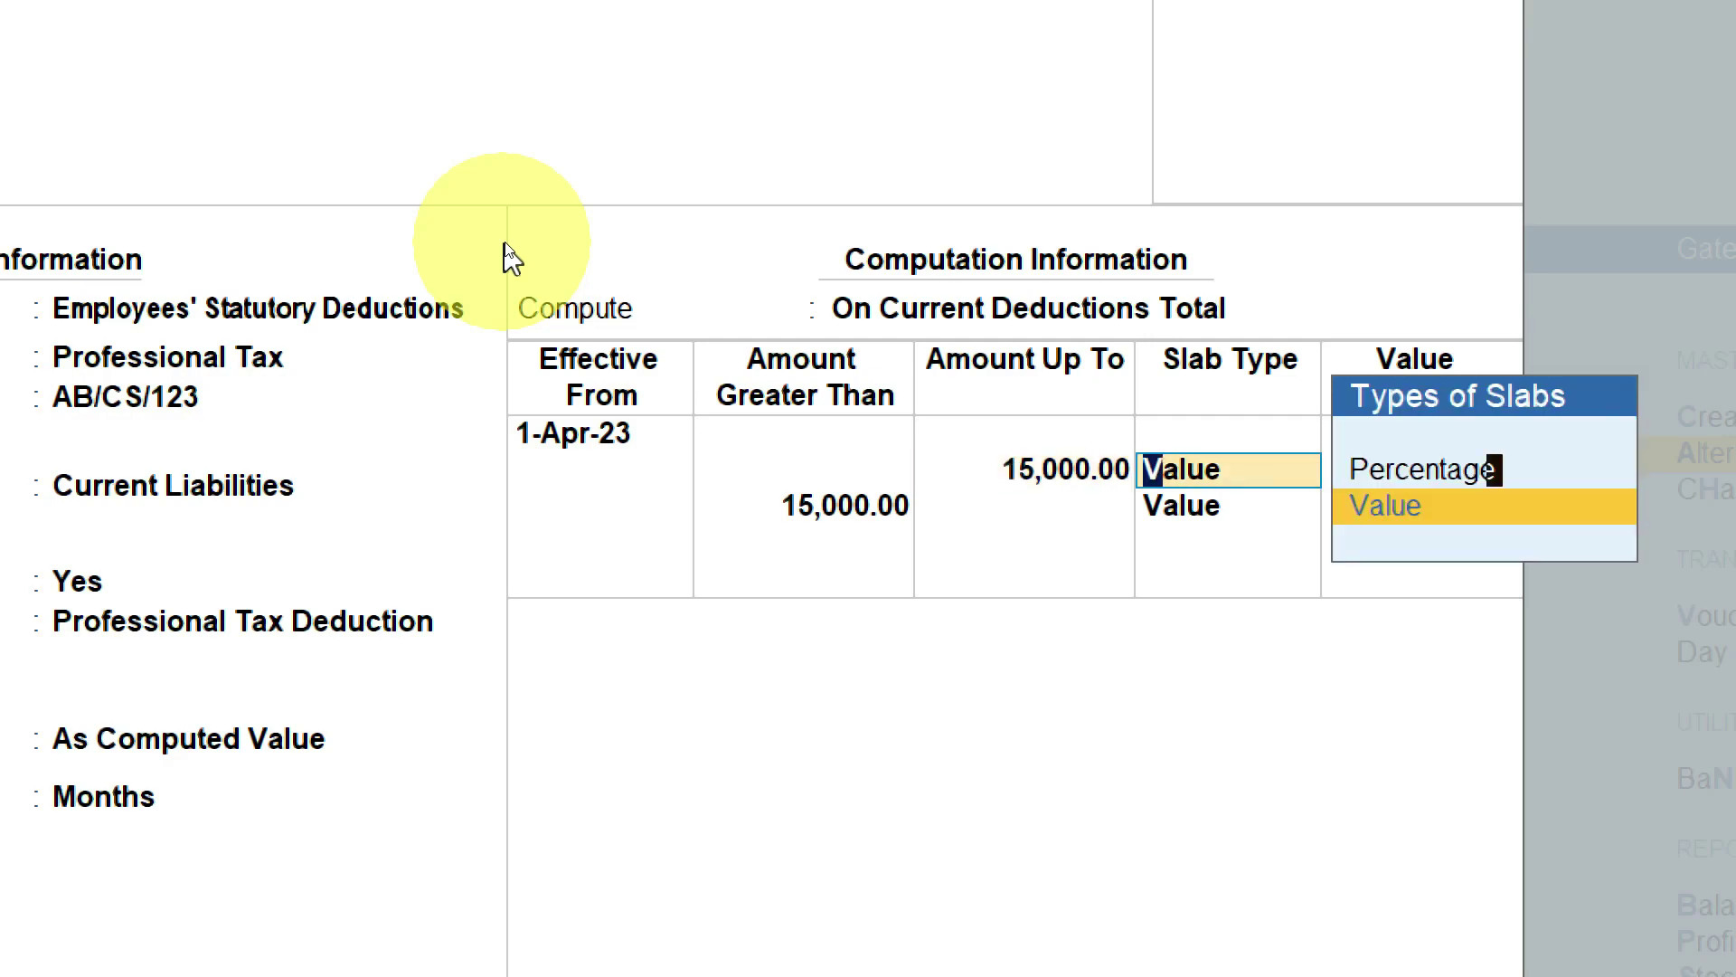
{"action": "key", "text": "Return"}
{"action": "key", "text": "Return"}
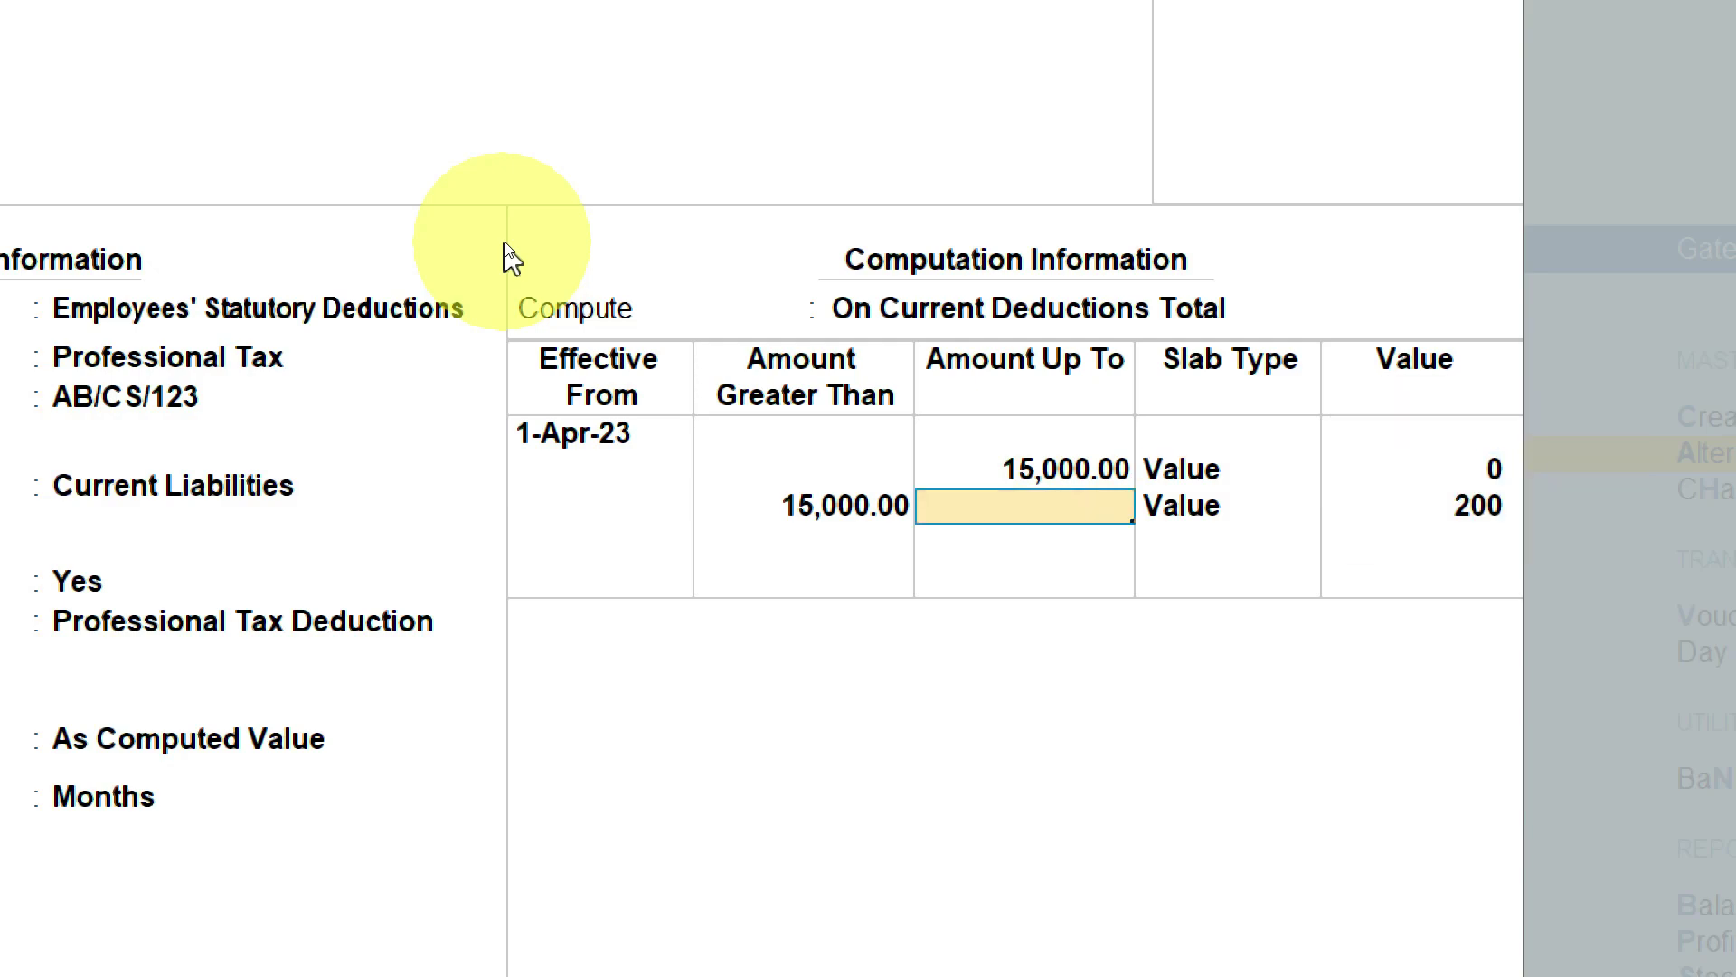
Keep the professional tax slab for amounts greater than 15,000.00 as Value 200 and accept the pay head.
{"action": "key", "text": "Return"}
{"action": "key", "text": "Return"}
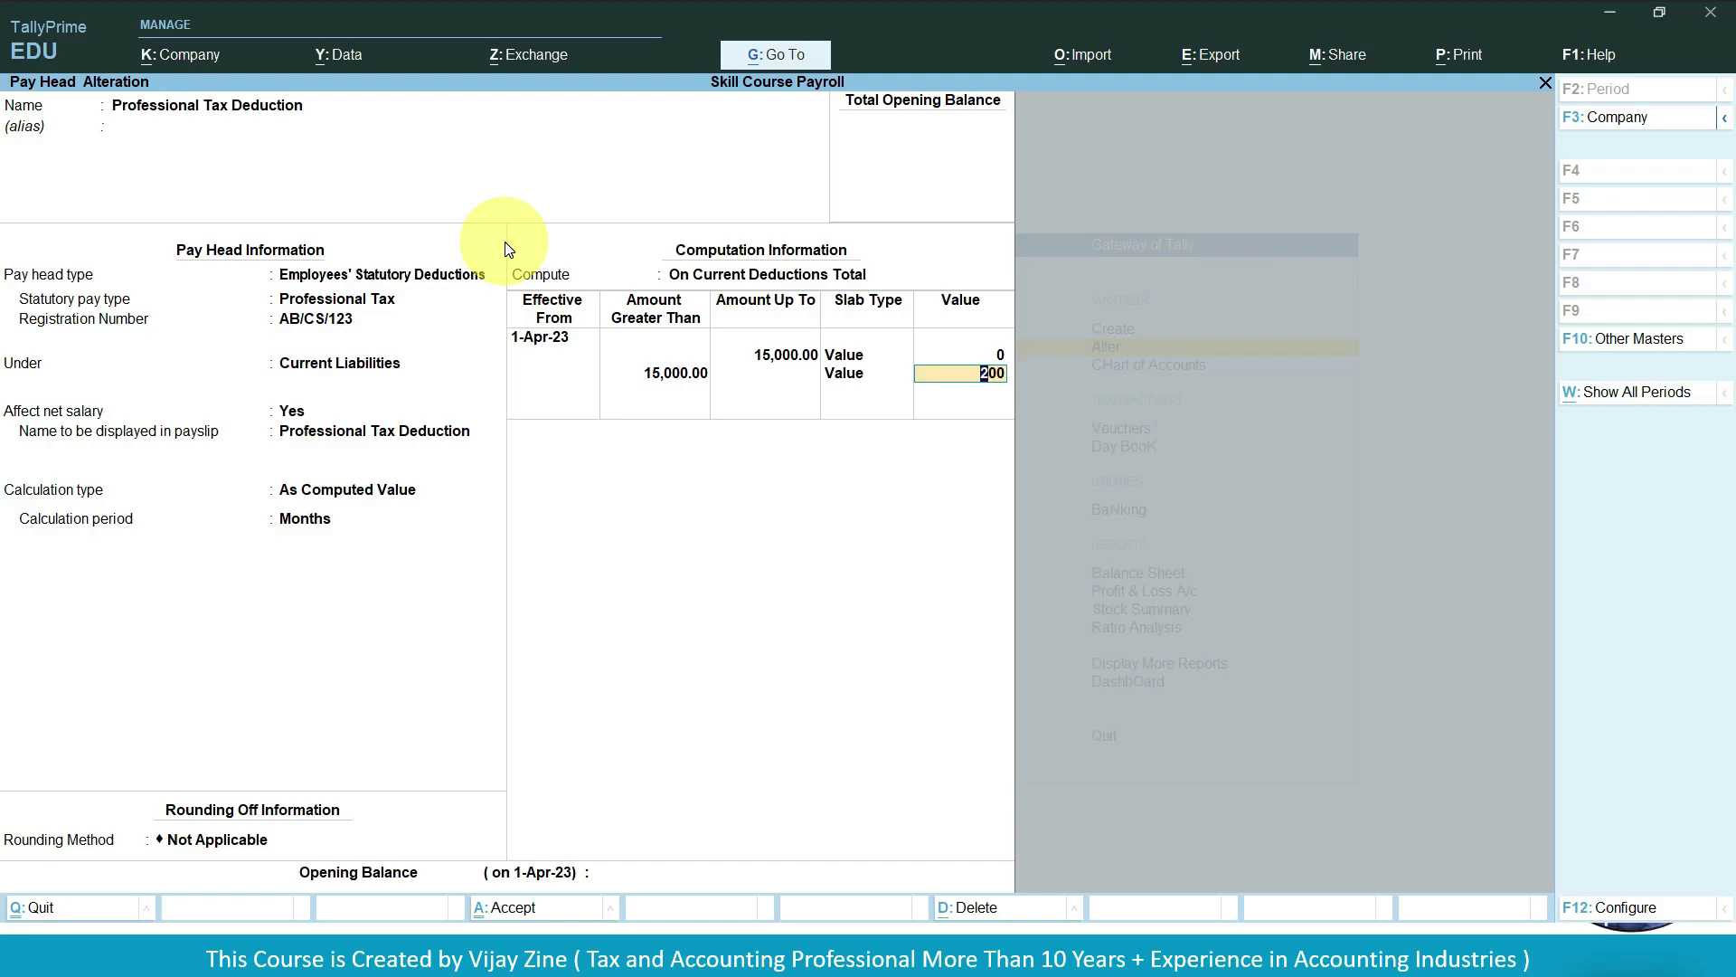
{"action": "key", "text": "Return"}
{"action": "key", "text": "Return"}
{"action": "key", "text": "Return"}
{"action": "key", "text": "Return"}
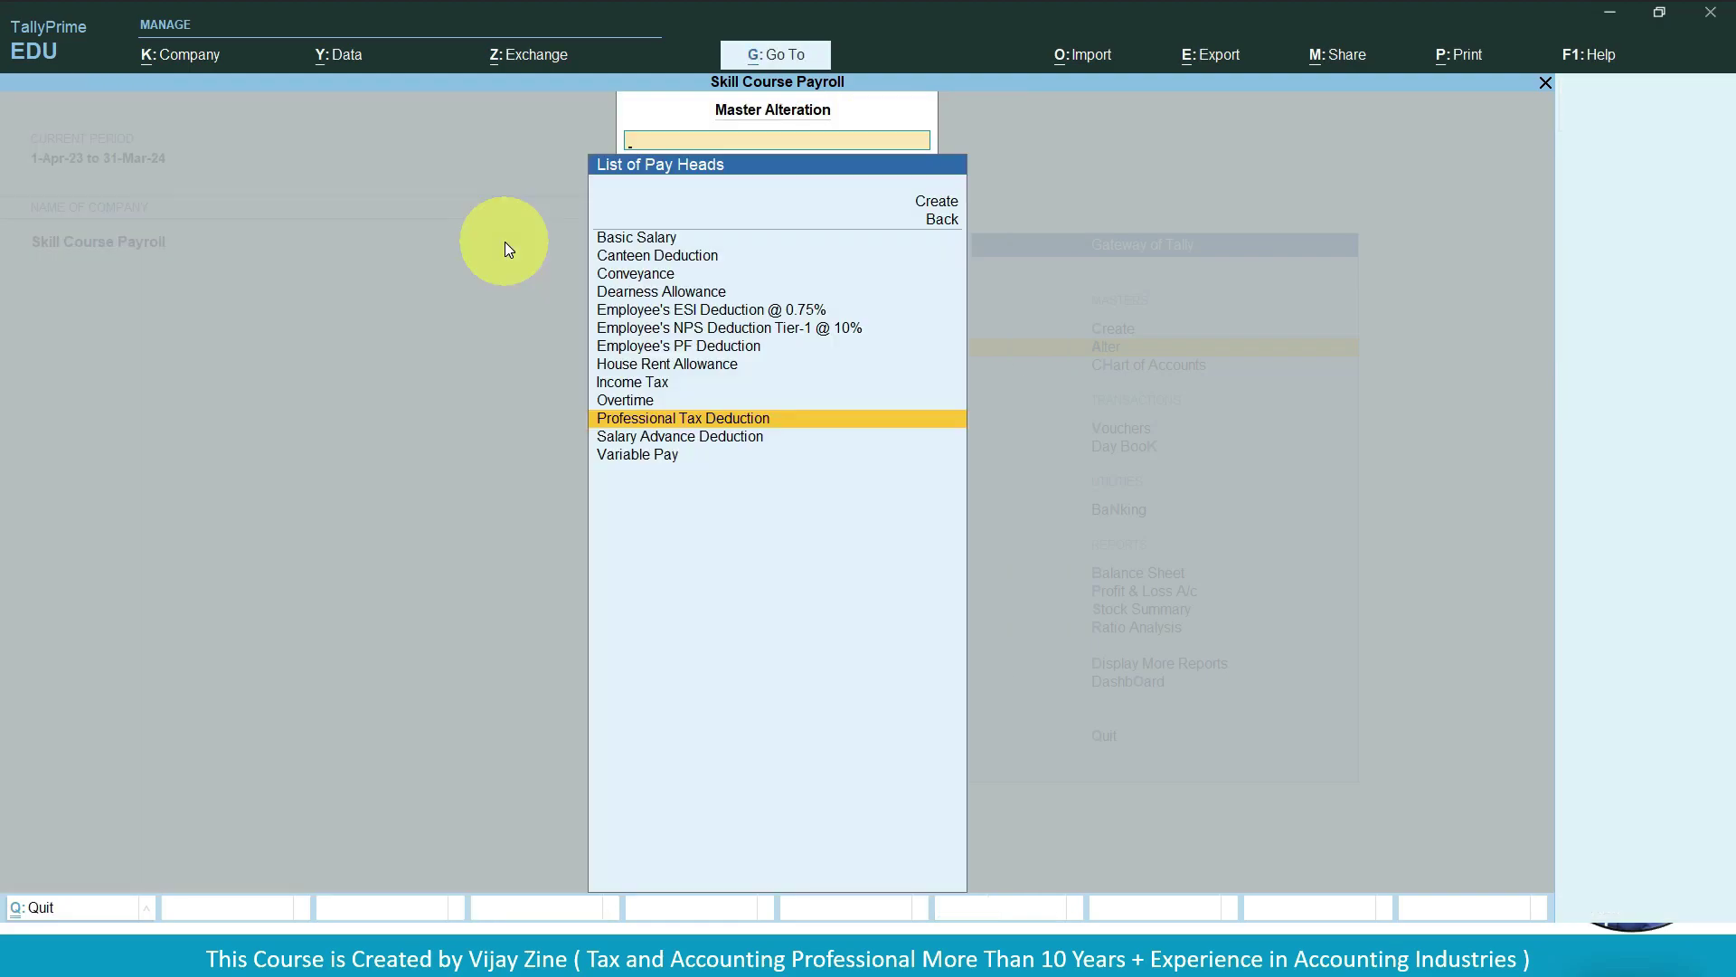